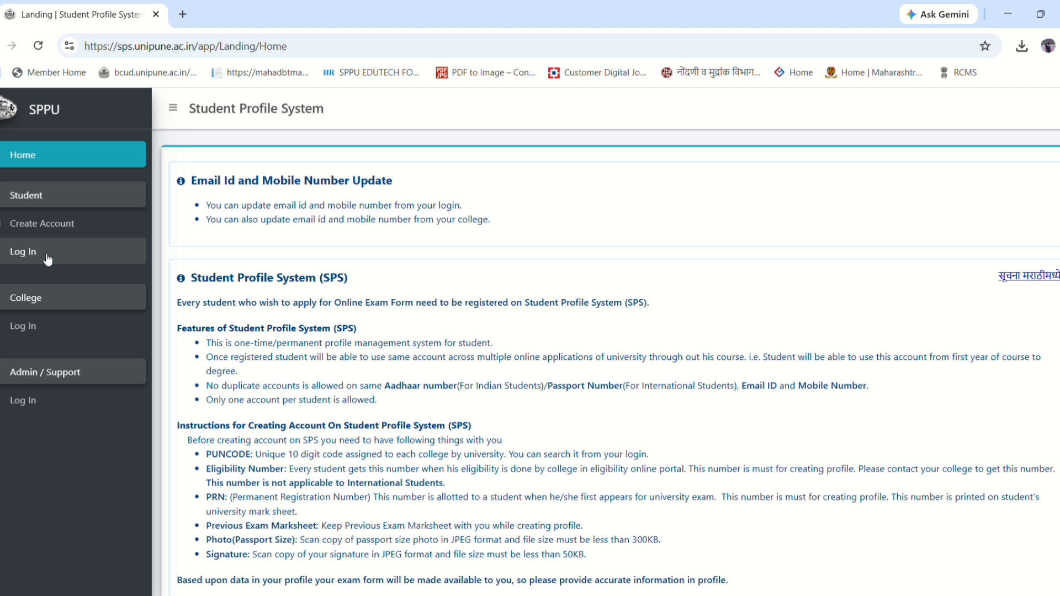
- Open the Student Log In page from the SPPU home page
{"action": "scroll", "coordinate": [376, 327], "scroll_direction": "down", "scroll_amount": 5}
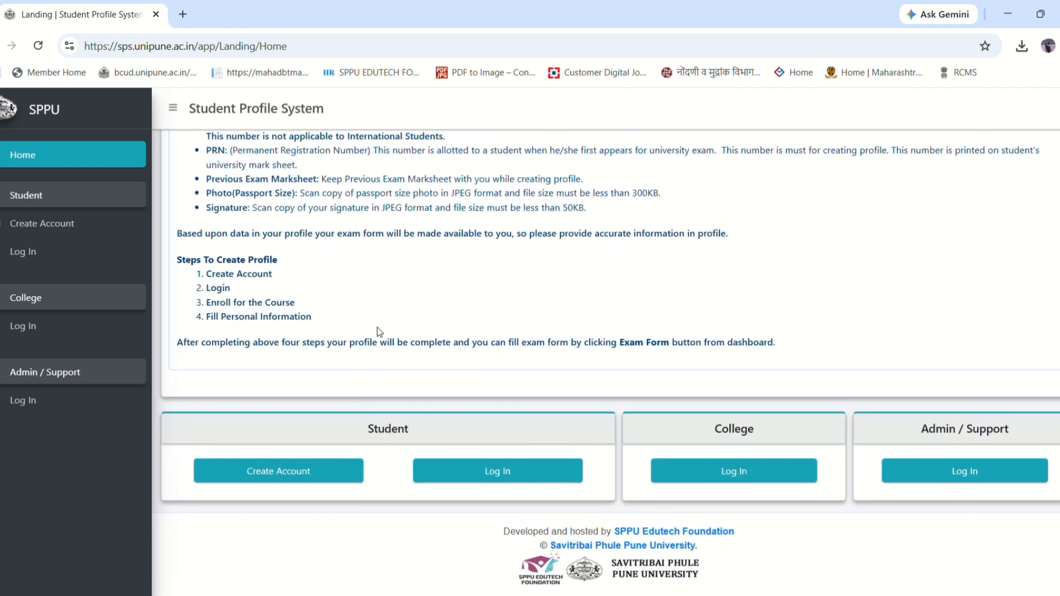
{"action": "left_click", "coordinate": [494, 473]}
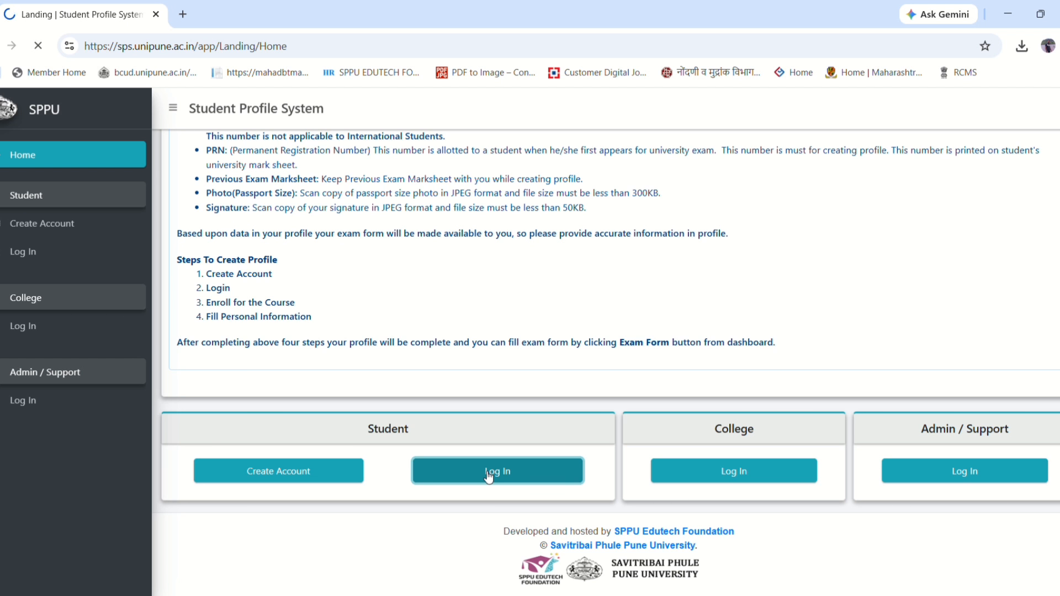
{"action": "scroll", "coordinate": [716, 423], "scroll_direction": "down", "scroll_amount": 3}
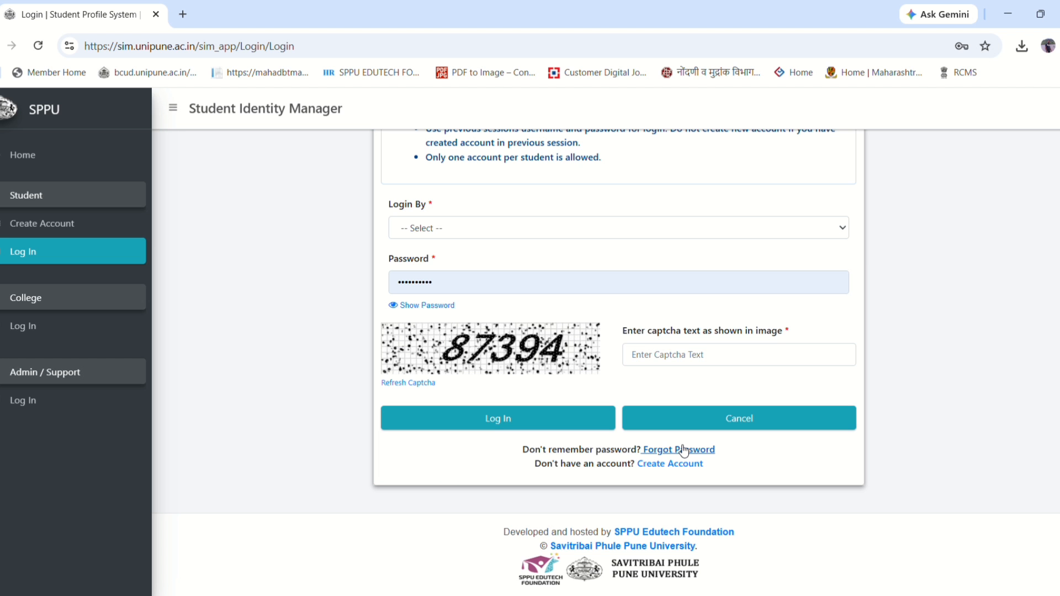
{"action": "scroll", "coordinate": [249, 490], "scroll_direction": "up", "scroll_amount": 2}
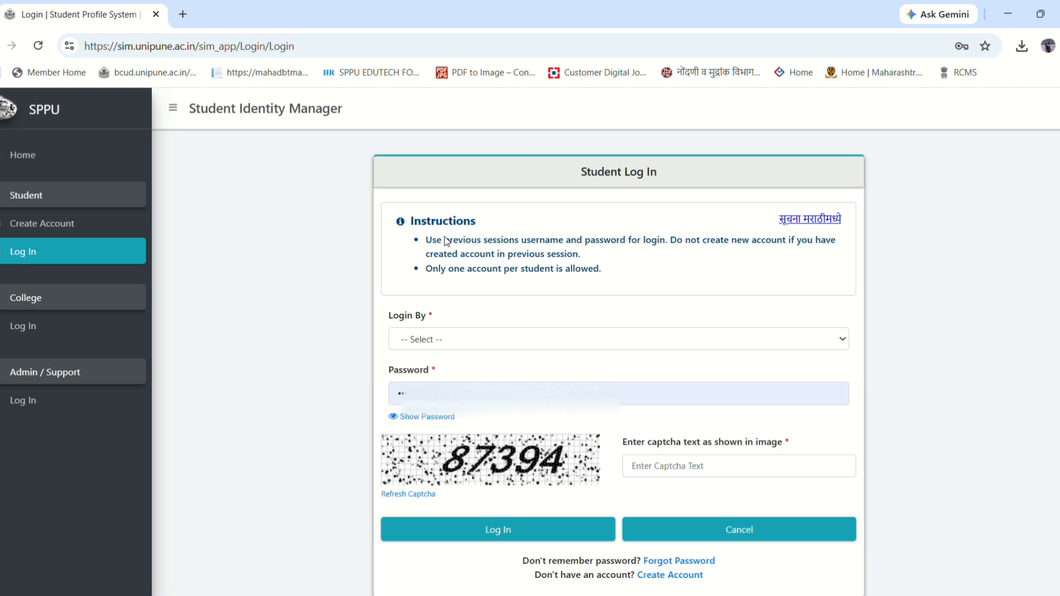
- Log in by mobile number using the registered number, saved password and the captcha
{"action": "left_click", "coordinate": [465, 333]}
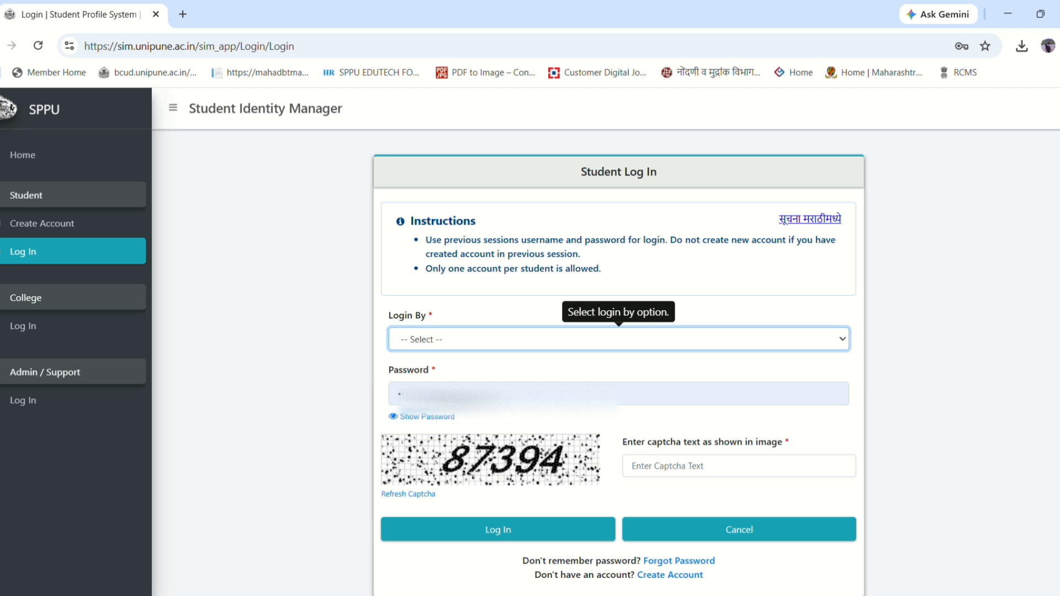
{"action": "left_click", "coordinate": [620, 403]}
{"action": "left_click", "coordinate": [620, 403]}
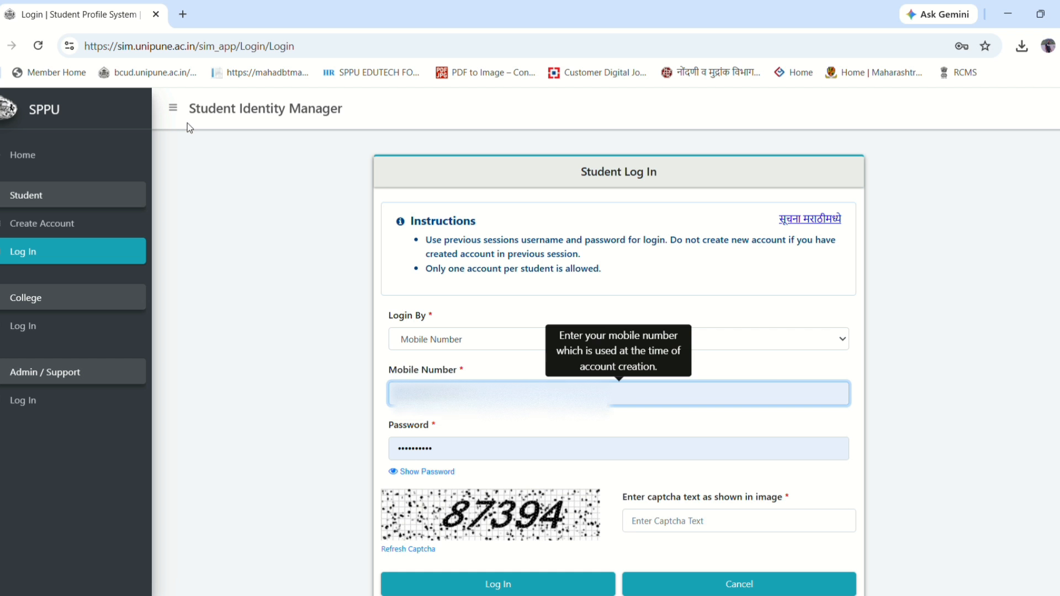
{"action": "left_click", "coordinate": [996, 418]}
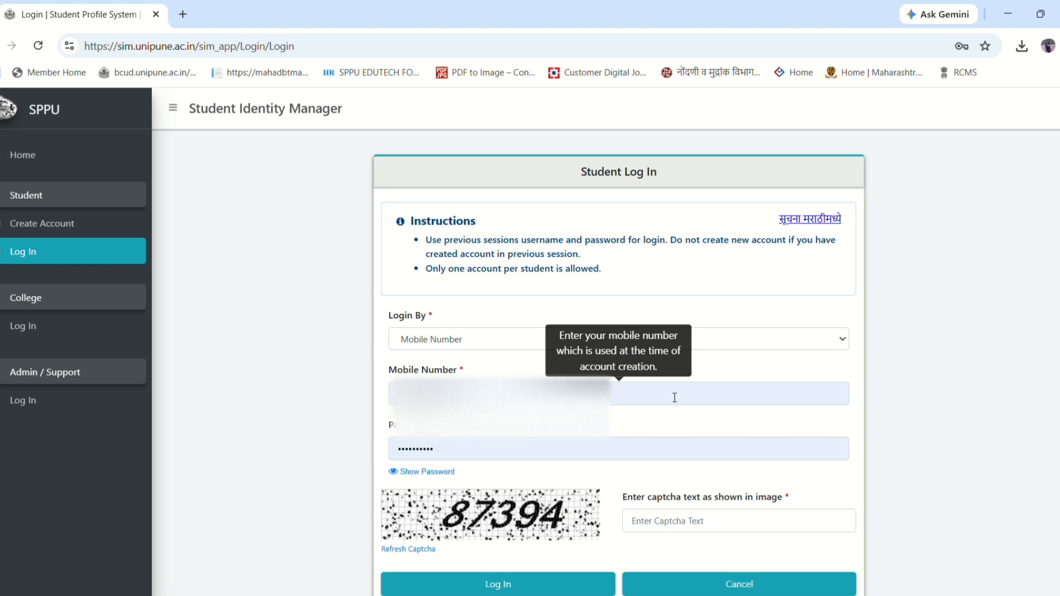
{"action": "scroll", "coordinate": [480, 354], "scroll_direction": "down", "scroll_amount": 3}
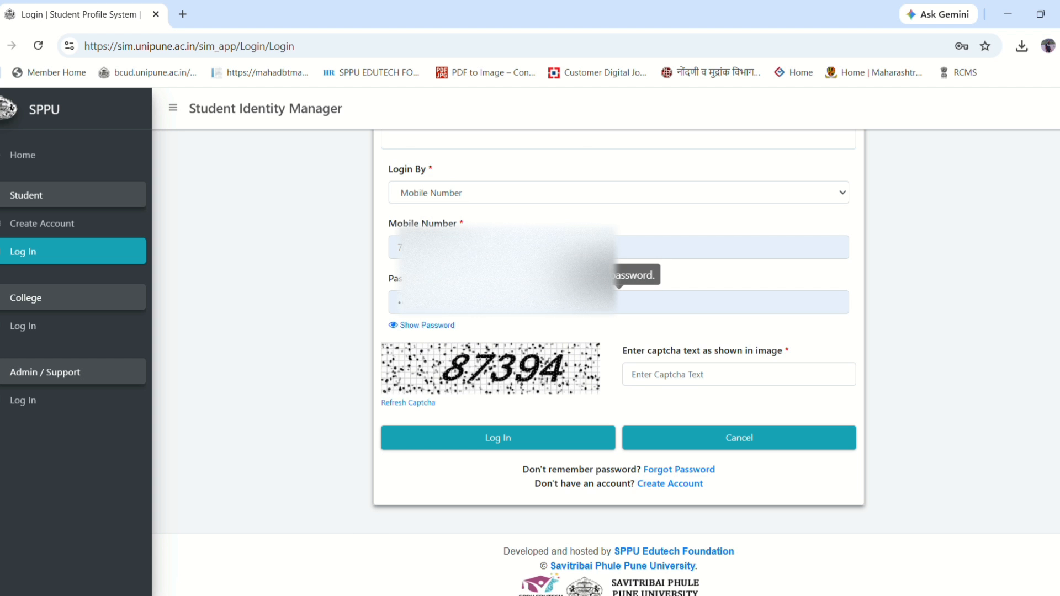
{"action": "left_click", "coordinate": [737, 380]}
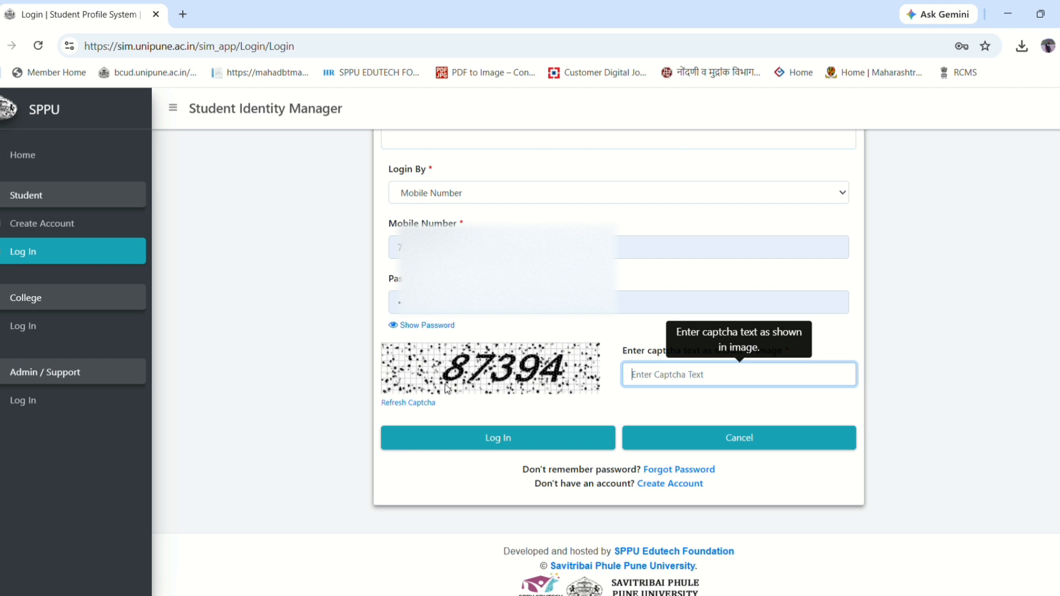
{"action": "type", "text": "87394"}
{"action": "left_click", "coordinate": [489, 439]}
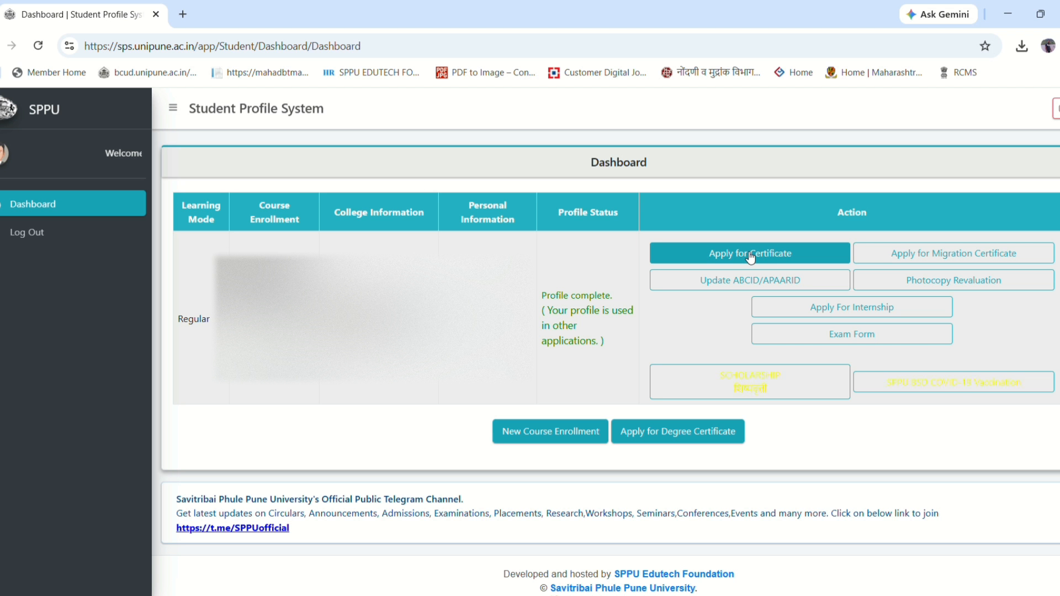
- Go from Apply for Certificate to Certificate Home to reach the certificate list
{"action": "left_click", "coordinate": [750, 255]}
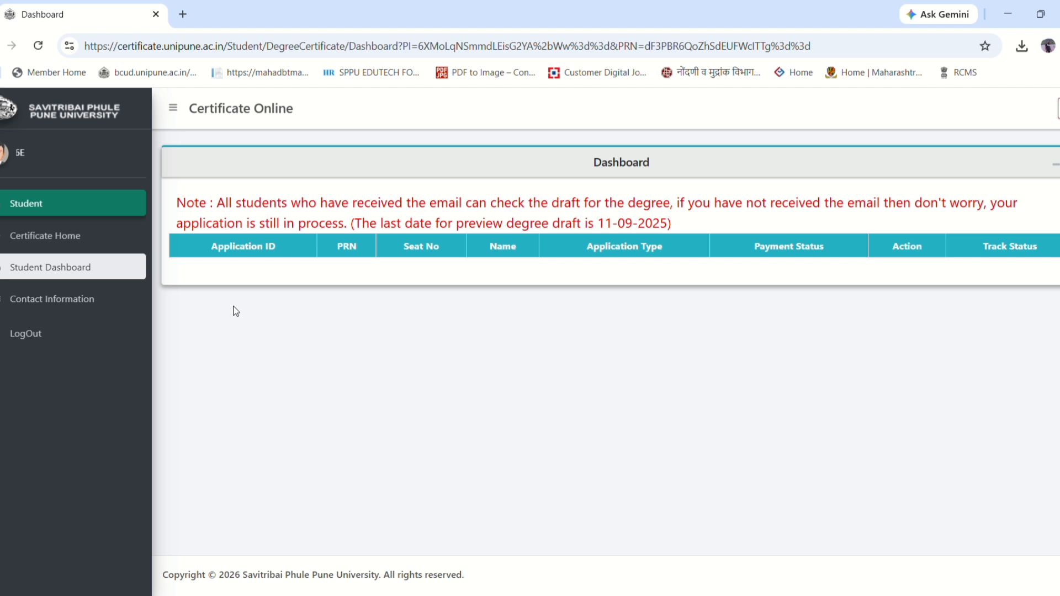
{"action": "left_click", "coordinate": [43, 243]}
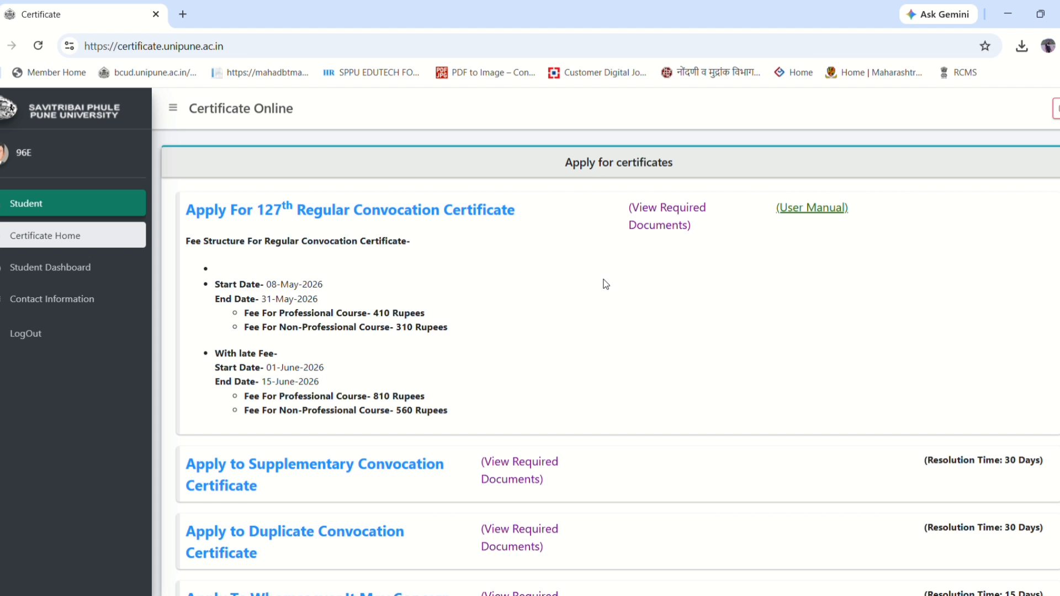
- Scroll the certificate list down to Transcript, Duplicate Marksheet and Duplicate Passing Certificate
{"action": "scroll", "coordinate": [653, 329], "scroll_direction": "down", "scroll_amount": 3}
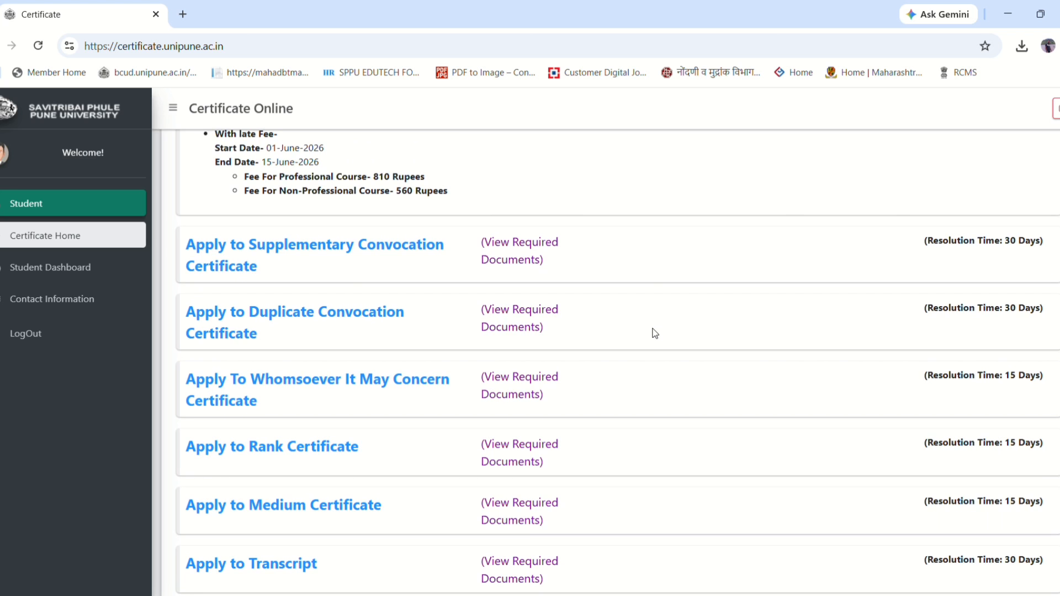
{"action": "scroll", "coordinate": [652, 332], "scroll_direction": "up", "scroll_amount": 3}
{"action": "scroll", "coordinate": [653, 332], "scroll_direction": "down", "scroll_amount": 2}
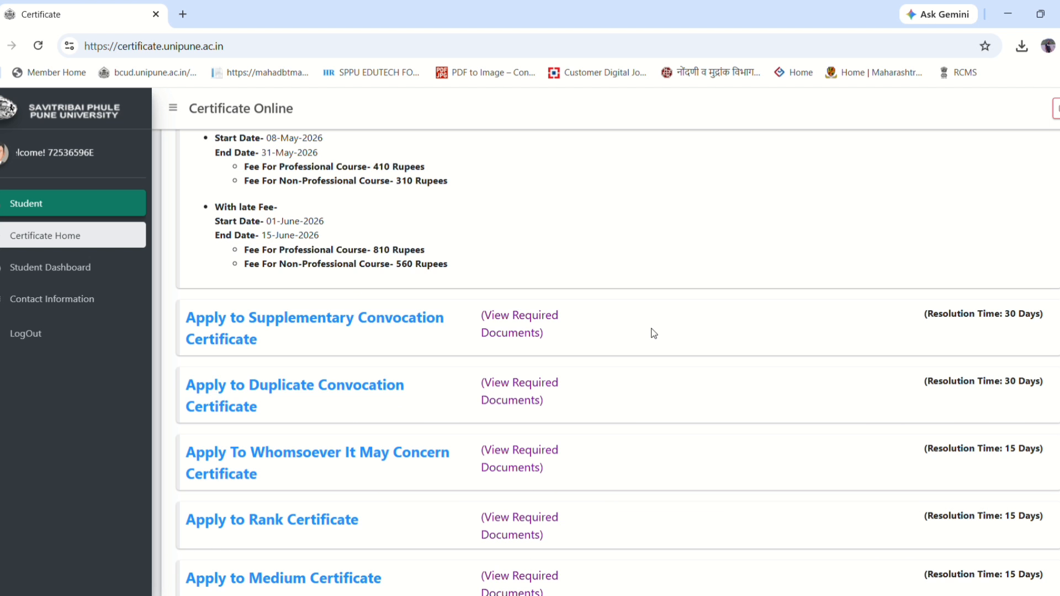
{"action": "scroll", "coordinate": [653, 333], "scroll_direction": "down", "scroll_amount": 5}
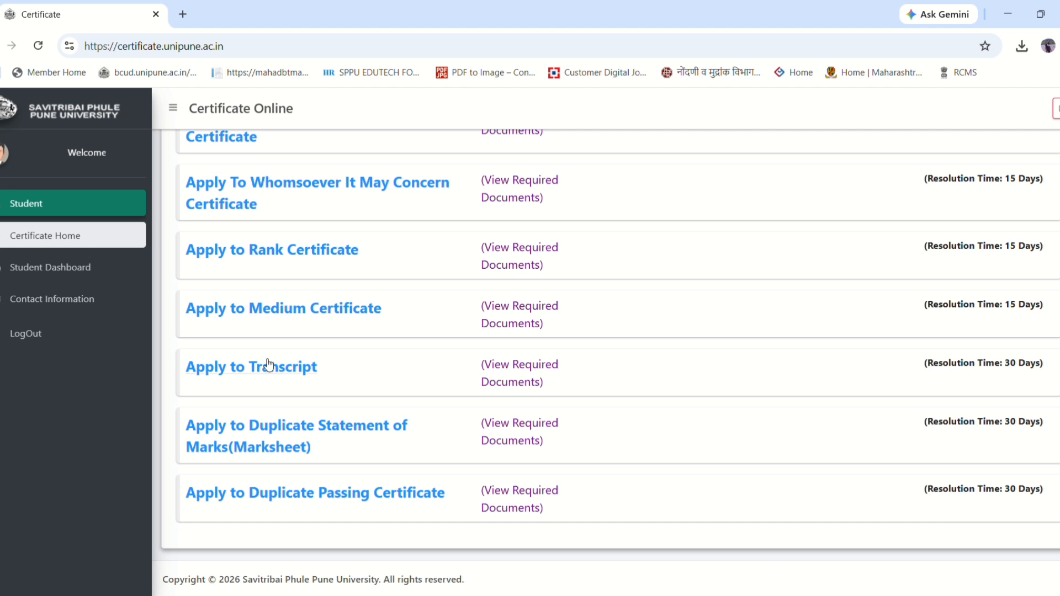
- Start Apply to Transcript and open the FAQs PDF linked in its Instructions dialog
{"action": "left_click", "coordinate": [250, 364]}
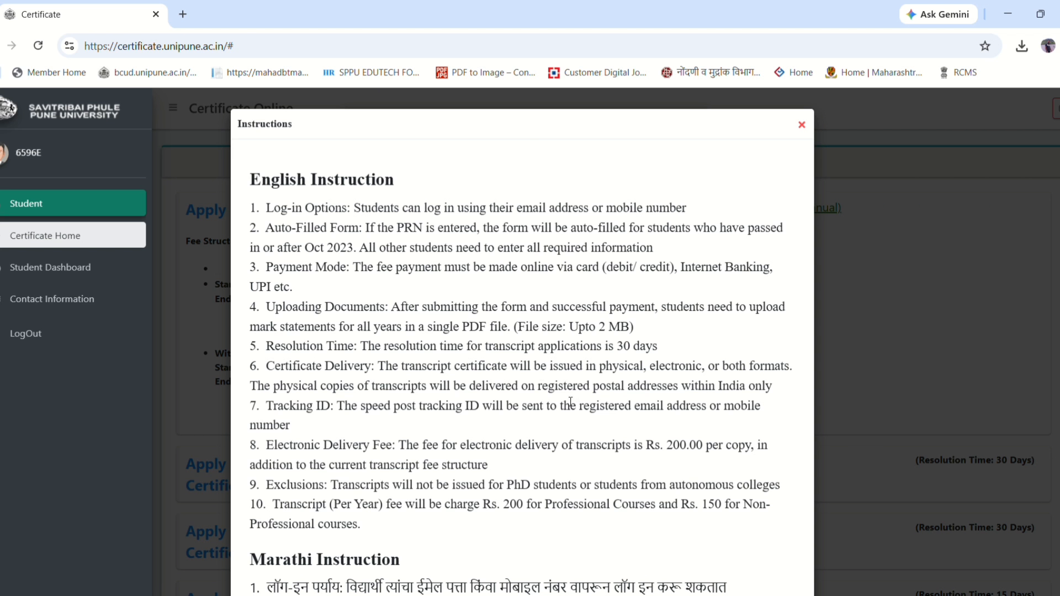
{"action": "scroll", "coordinate": [524, 362], "scroll_direction": "down", "scroll_amount": 3}
{"action": "scroll", "coordinate": [524, 361], "scroll_direction": "up", "scroll_amount": 3}
{"action": "scroll", "coordinate": [525, 362], "scroll_direction": "down", "scroll_amount": 4}
{"action": "scroll", "coordinate": [497, 494], "scroll_direction": "down", "scroll_amount": 3}
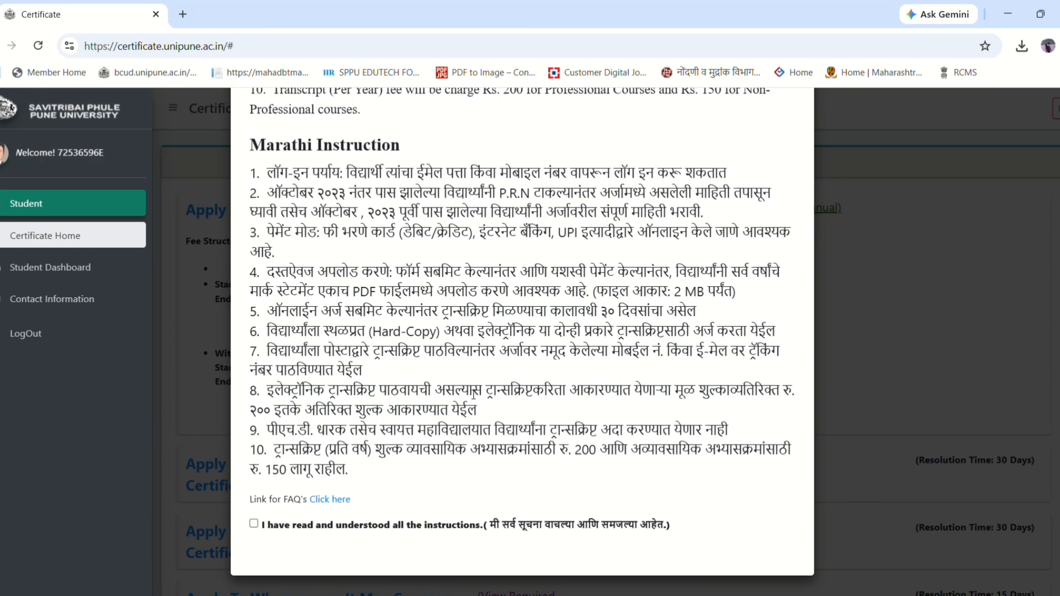
{"action": "left_click", "coordinate": [330, 500]}
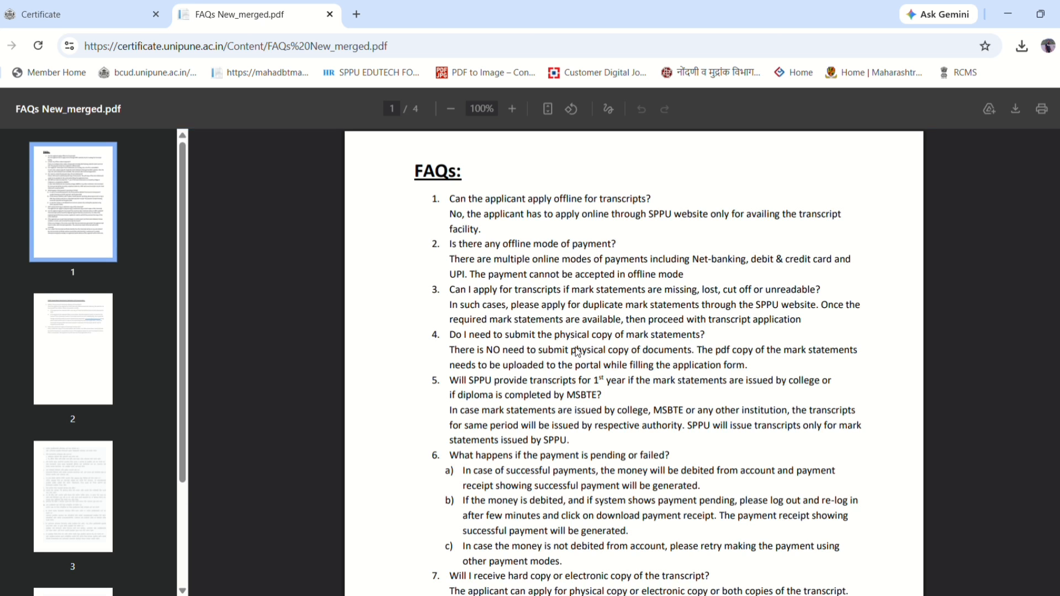
- Read the FAQs PDF down to the Marathi page 3, then return to the Certificate tab
{"action": "scroll", "coordinate": [494, 467], "scroll_direction": "down", "scroll_amount": 18}
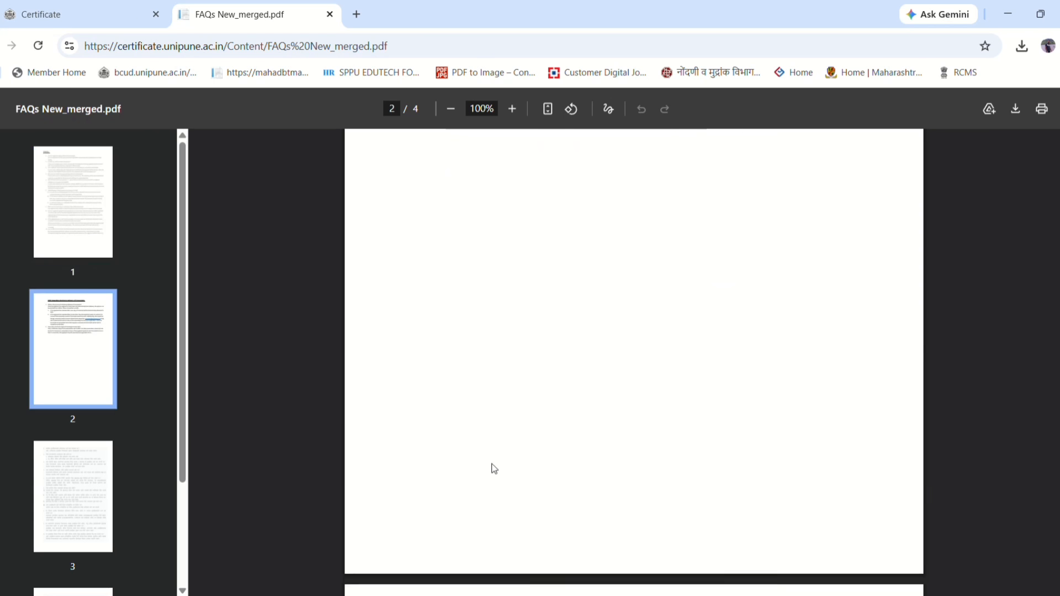
{"action": "scroll", "coordinate": [494, 467], "scroll_direction": "up", "scroll_amount": 1}
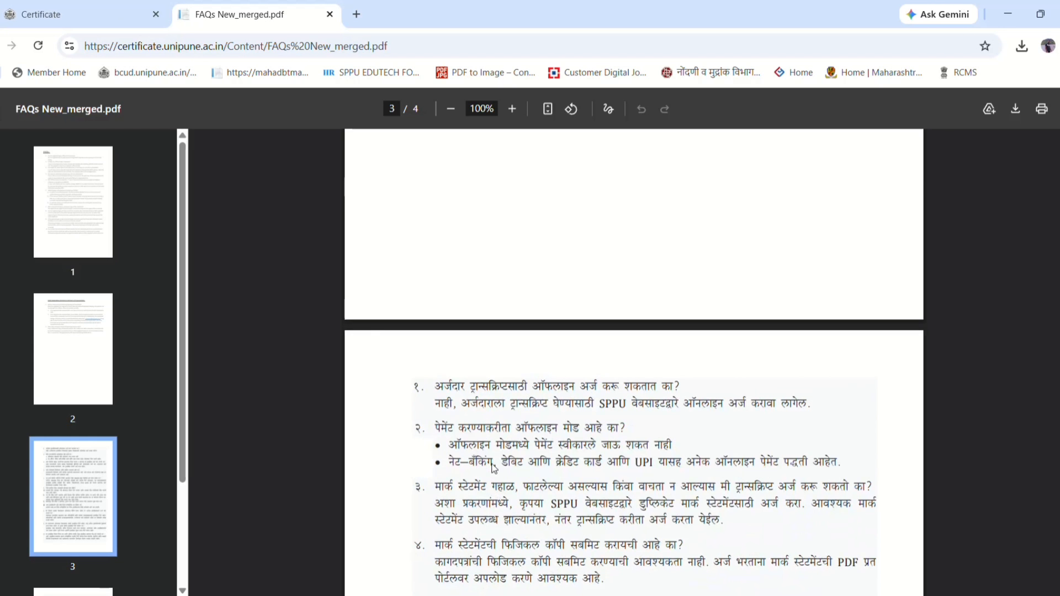
{"action": "scroll", "coordinate": [497, 468], "scroll_direction": "down", "scroll_amount": 6}
{"action": "left_click", "coordinate": [37, 8]}
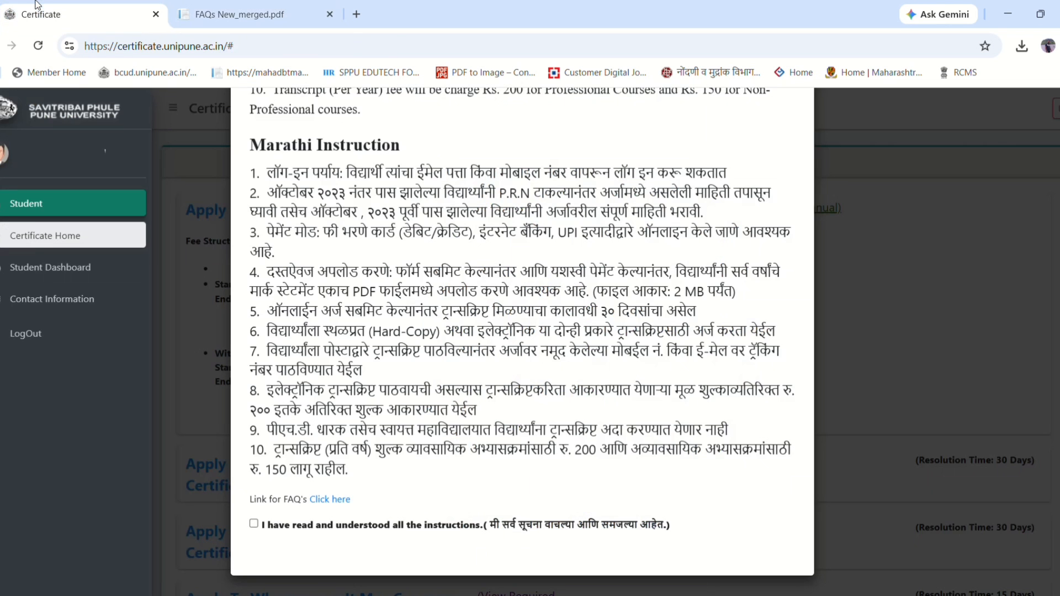
- Highlight the 30-day resolution time and the per-year transcript fee in the instructions
{"action": "left_click_drag", "start_coordinate": [516, 311], "coordinate": [686, 312]}
{"action": "left_click", "coordinate": [683, 311]}
{"action": "left_click_drag", "start_coordinate": [327, 450], "coordinate": [613, 450]}
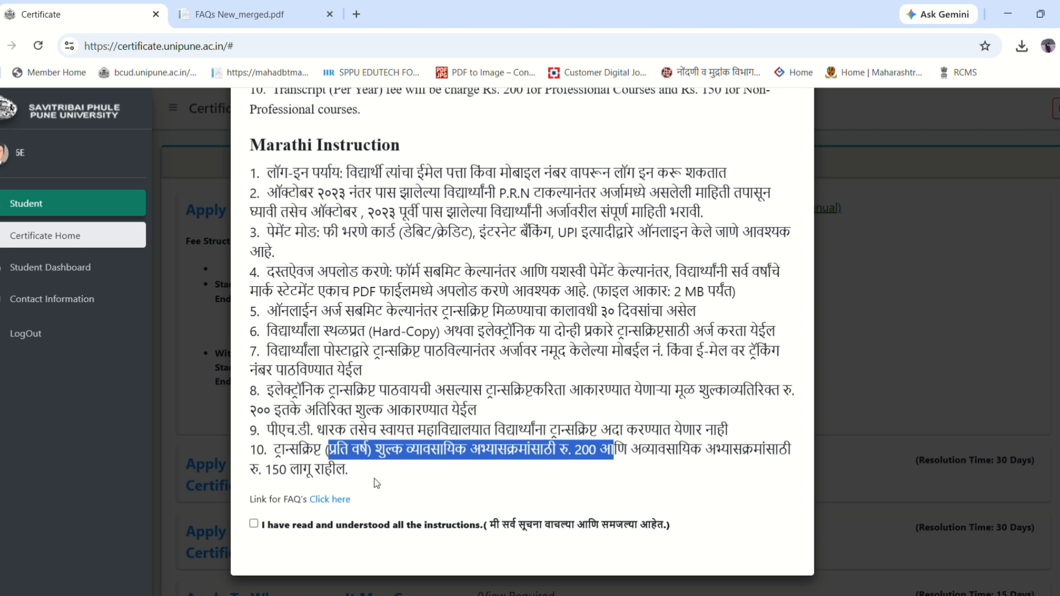
{"action": "left_click", "coordinate": [282, 473]}
{"action": "left_click_drag", "start_coordinate": [272, 473], "coordinate": [380, 475]}
{"action": "left_click", "coordinate": [427, 472]}
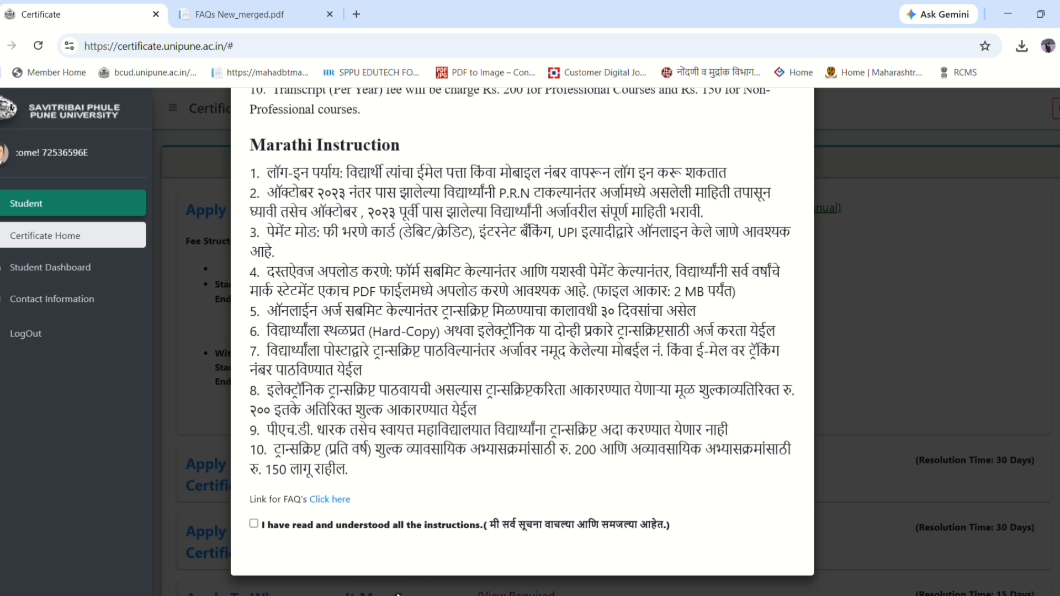
- Confirm having read all instructions and proceed to the Transcript Application Details form
{"action": "left_click", "coordinate": [254, 524]}
{"action": "scroll", "coordinate": [479, 495], "scroll_direction": "down", "scroll_amount": 1}
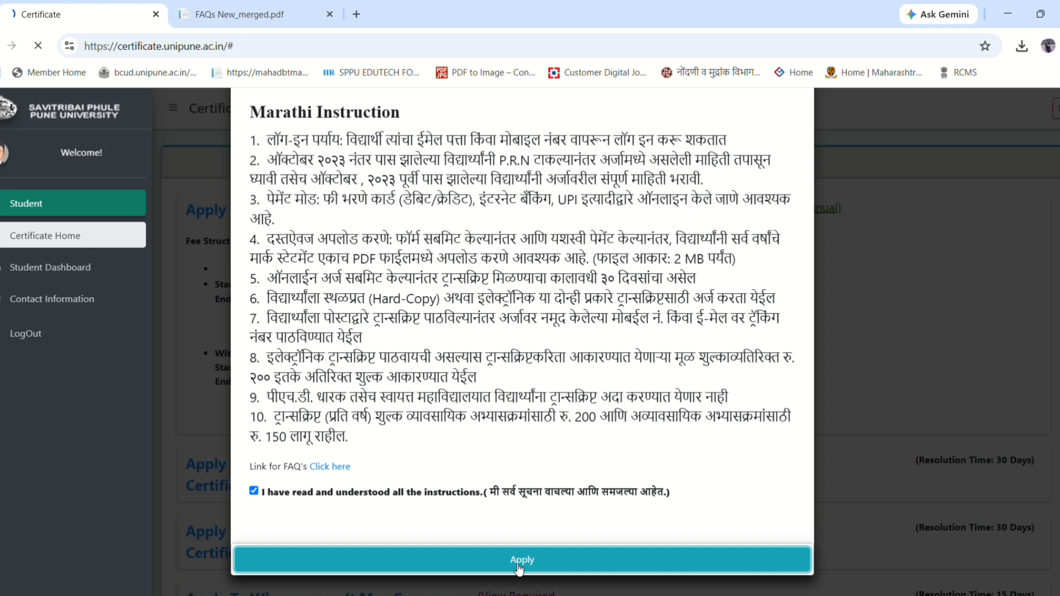
{"action": "left_click", "coordinate": [513, 563]}
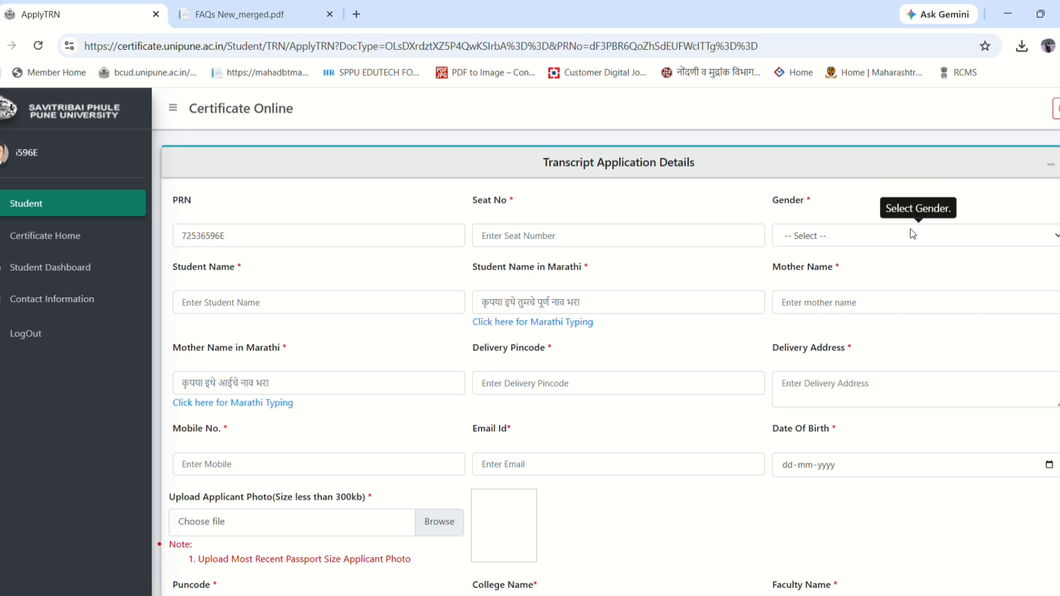
- Enter seat number 1 and set gender to Male
{"action": "left_click_drag", "start_coordinate": [275, 234], "coordinate": [164, 231]}
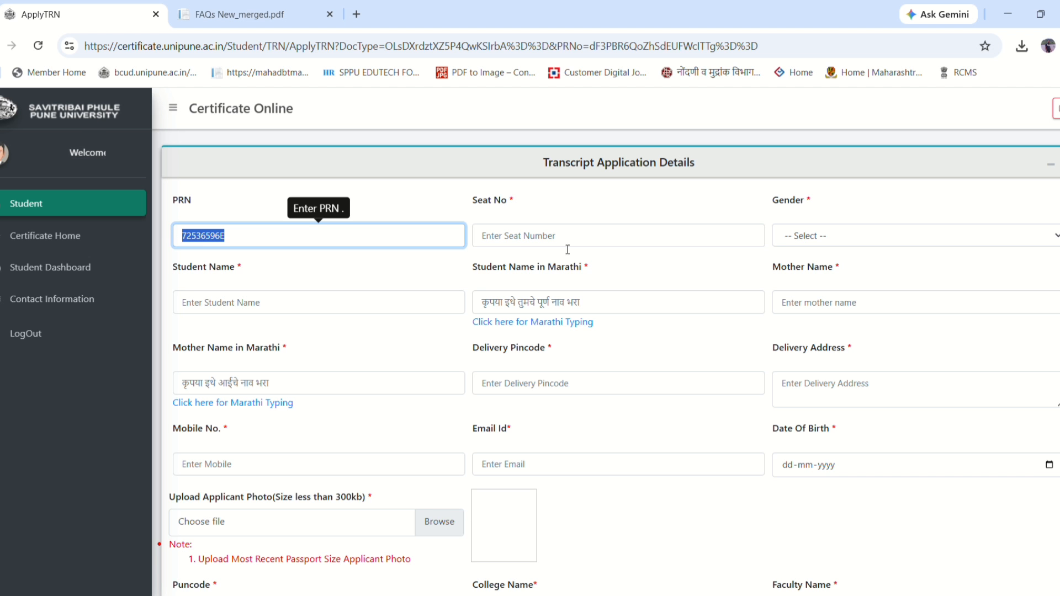
{"action": "left_click", "coordinate": [529, 242]}
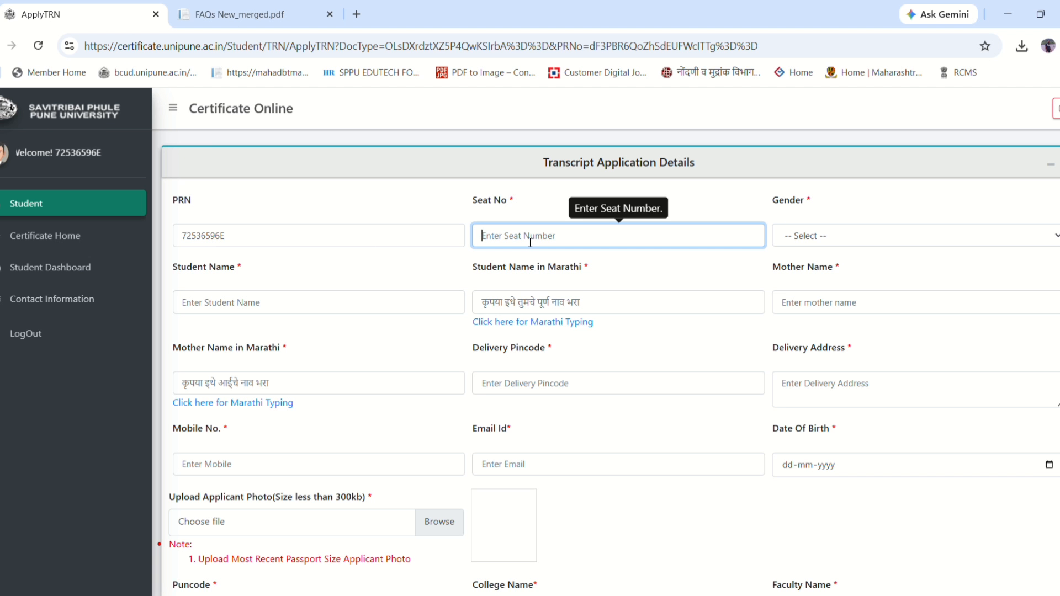
{"action": "type", "text": "1"}
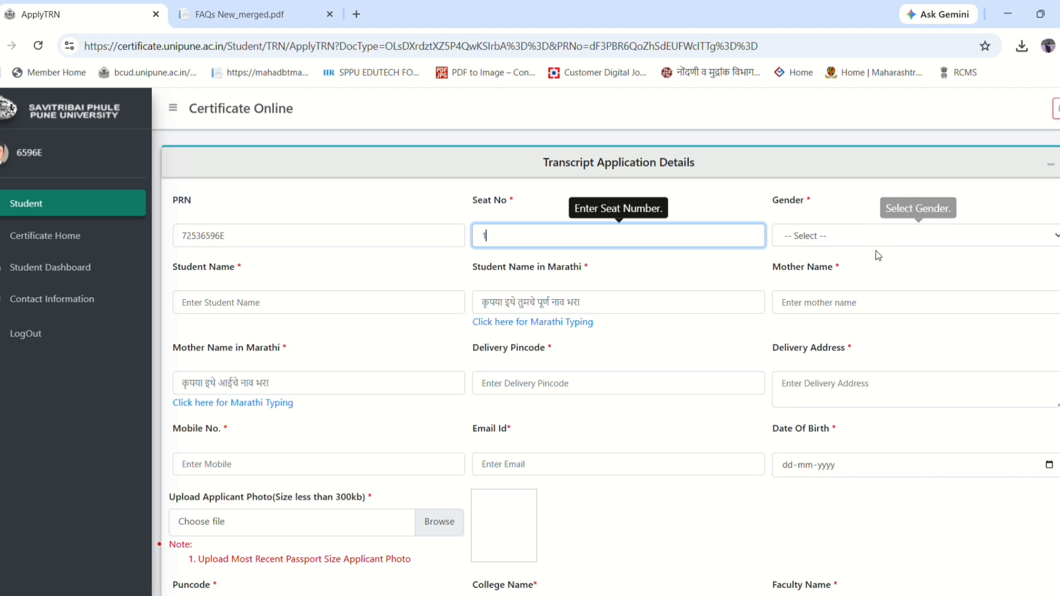
{"action": "left_click", "coordinate": [853, 236]}
{"action": "left_click", "coordinate": [844, 273]}
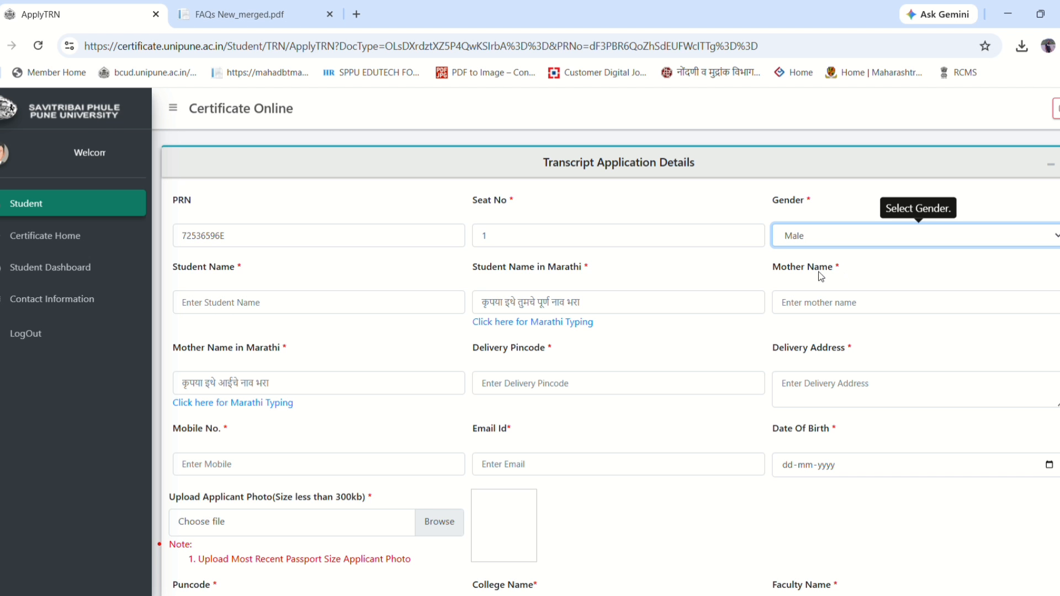
- Enter the student's name in English and open the Marathi typing tool from the Marathi name field
{"action": "left_click", "coordinate": [354, 303]}
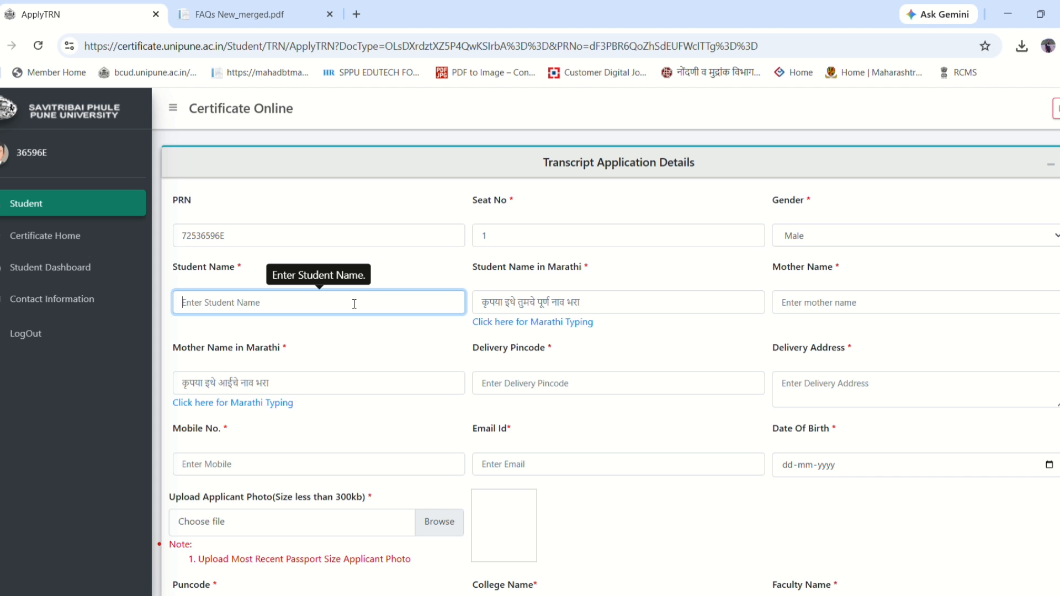
{"action": "type", "text": "sarang"}
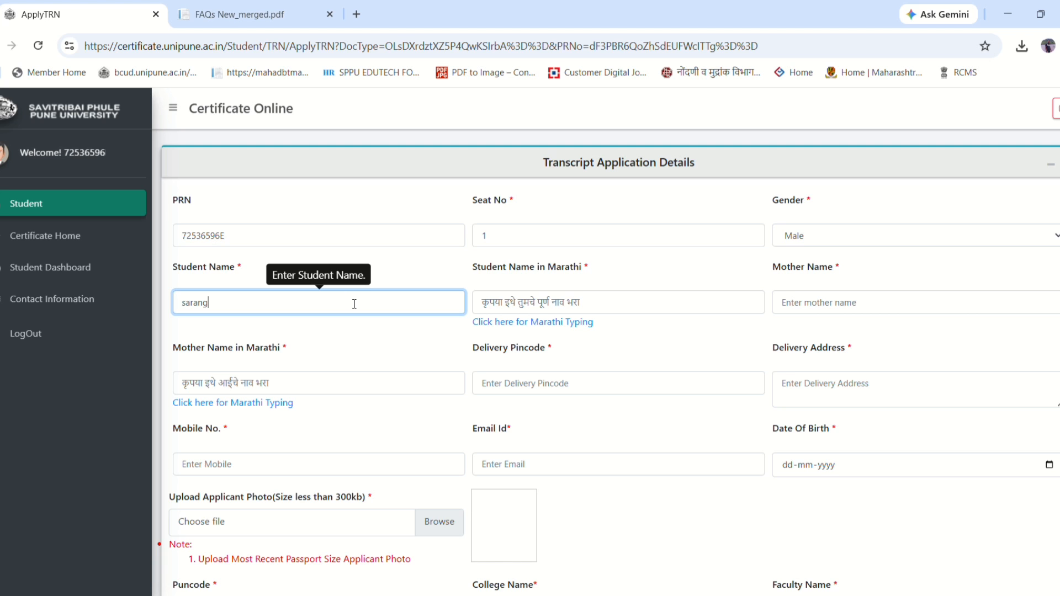
{"action": "left_click", "coordinate": [600, 307]}
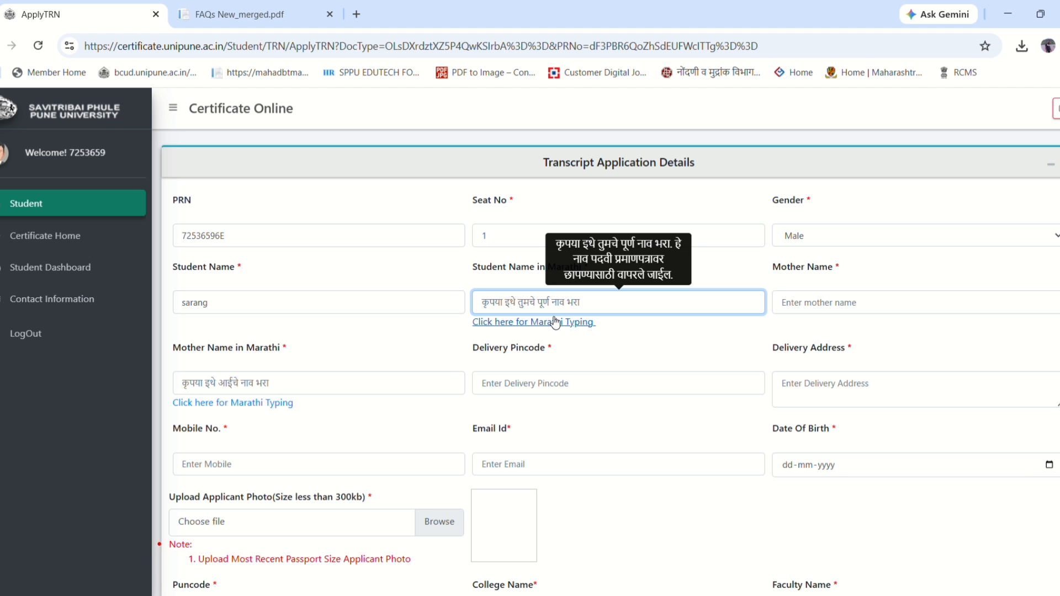
{"action": "left_click", "coordinate": [509, 324]}
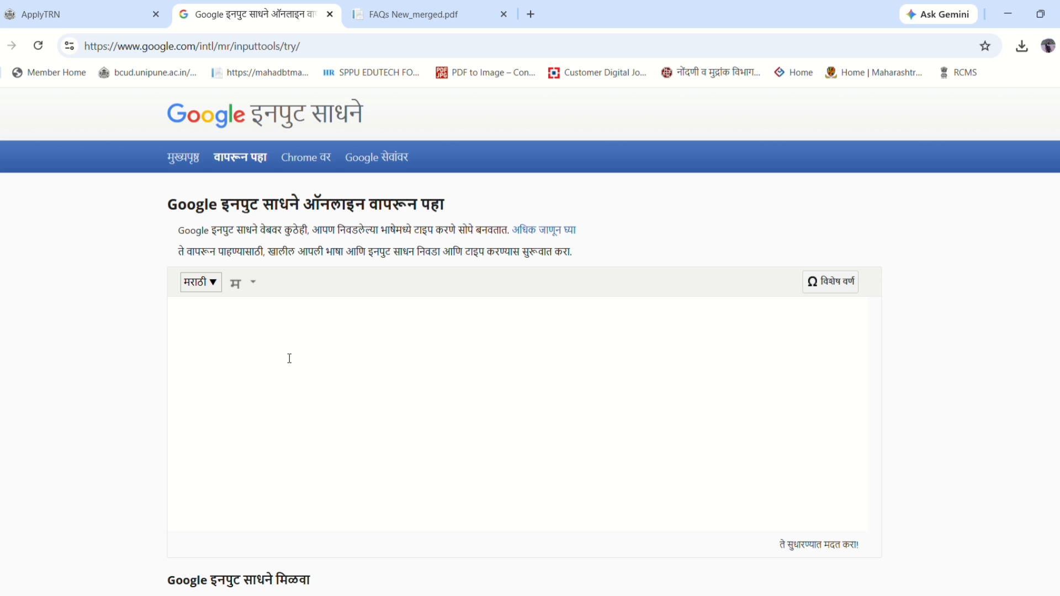
- Transliterate the student's name into Marathi script, select it, and return to the form's Marathi name field
{"action": "type", "text": "sara"}
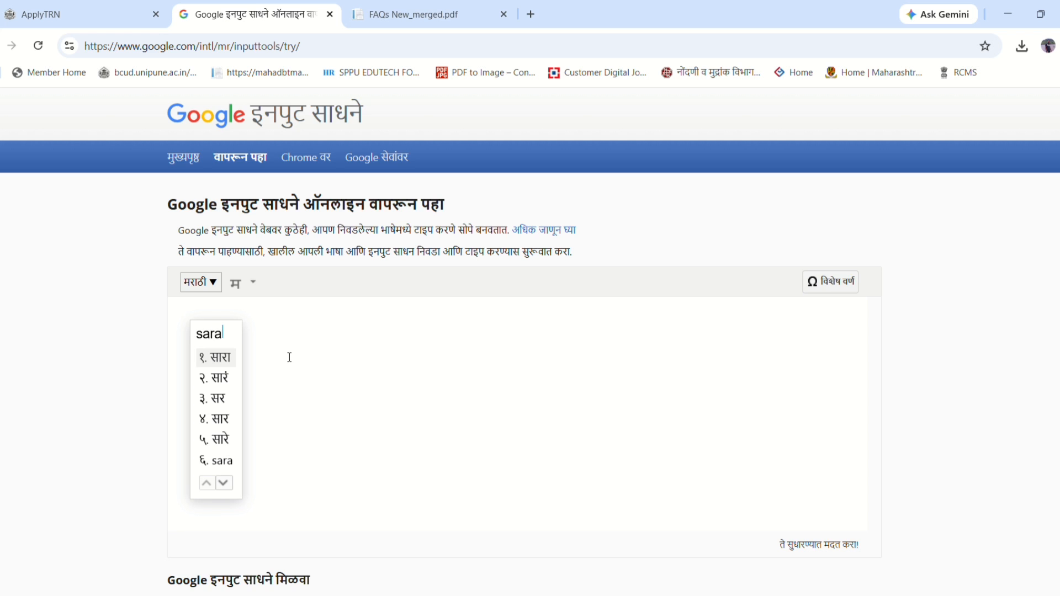
{"action": "type", "text": "ng"}
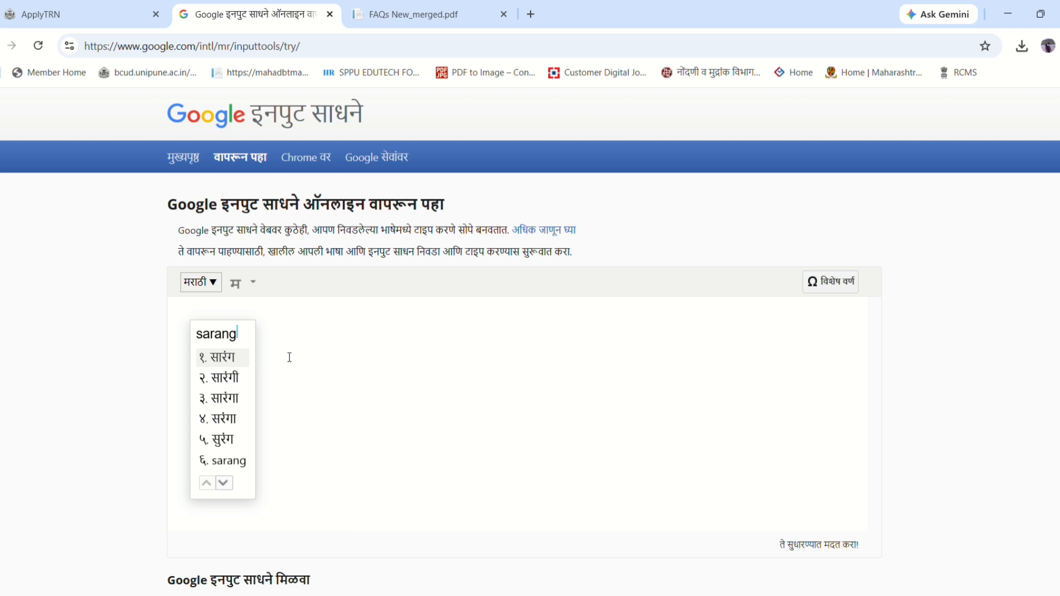
{"action": "left_click", "coordinate": [229, 364]}
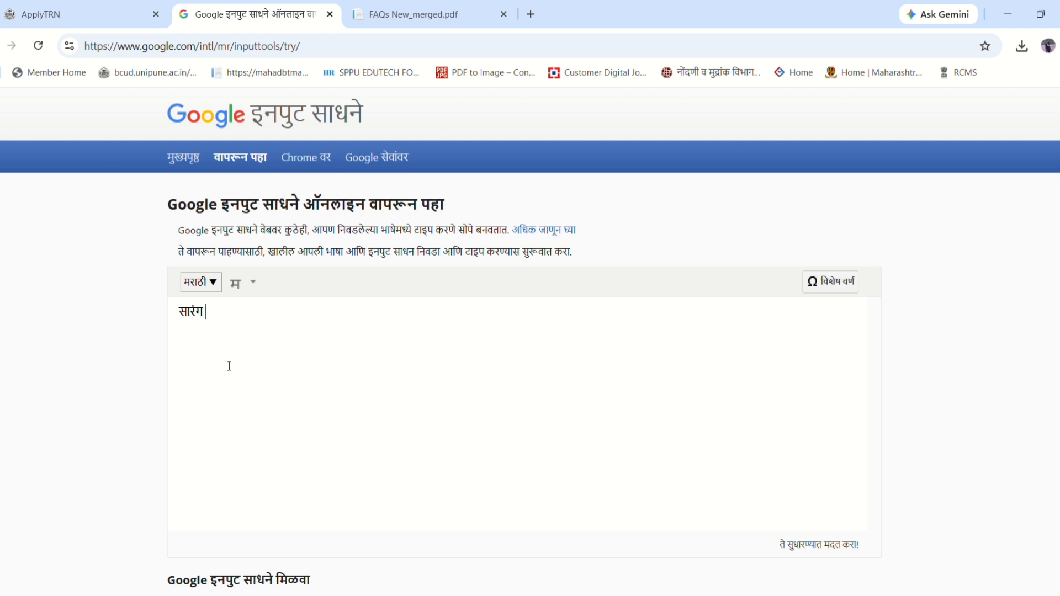
{"action": "left_click_drag", "start_coordinate": [210, 313], "coordinate": [149, 313]}
{"action": "key", "text": "ctrl+c"}
{"action": "left_click", "coordinate": [88, 7]}
{"action": "left_click", "coordinate": [554, 304]}
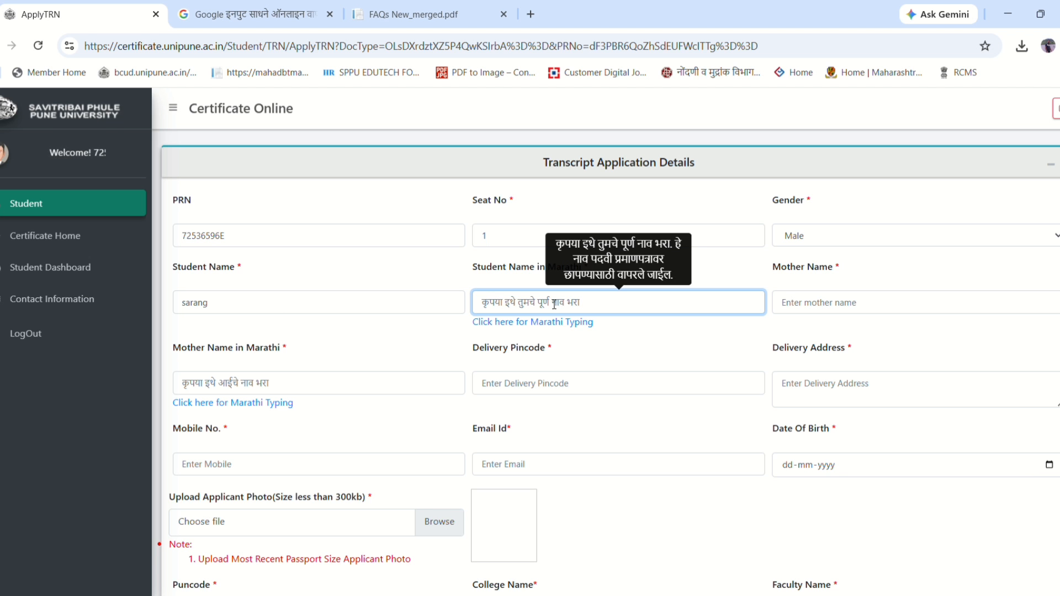
- Paste the Marathi student name and put a '.' placeholder in Mother Name
{"action": "key", "text": "ctrl+v"}
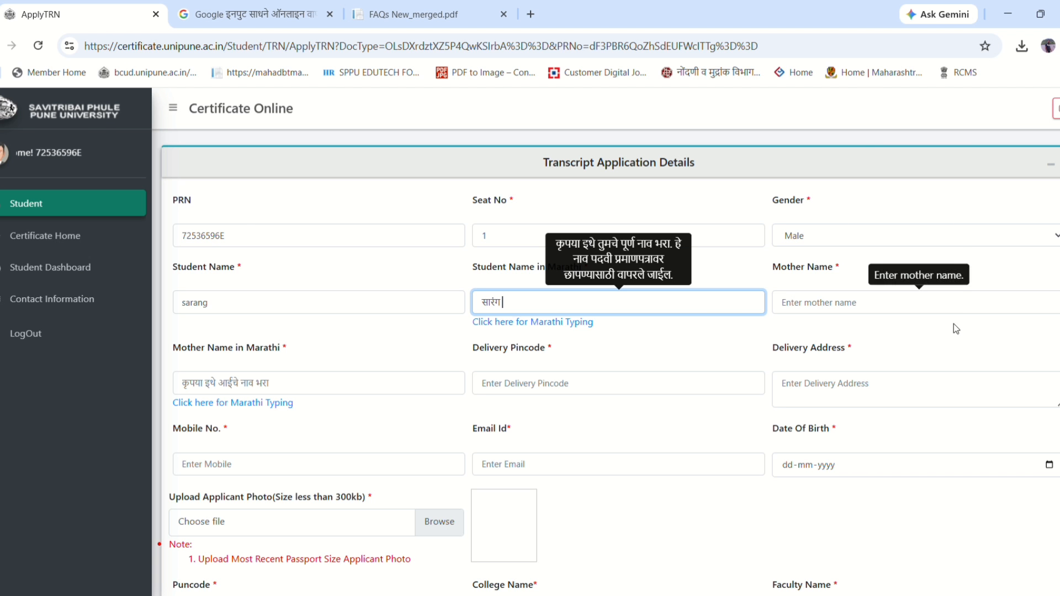
{"action": "left_click", "coordinate": [872, 315]}
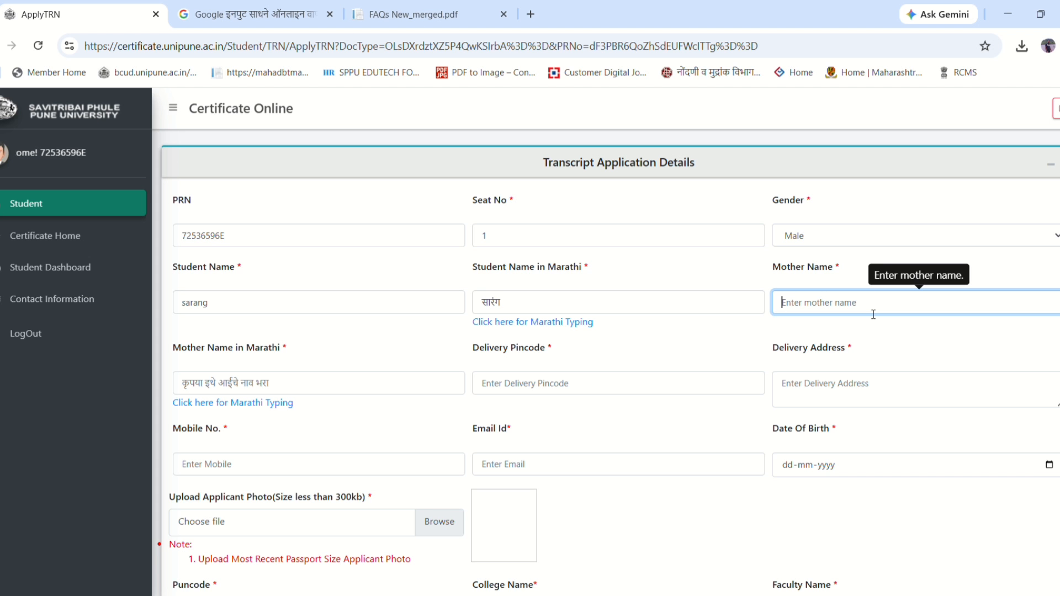
{"action": "type", "text": "."}
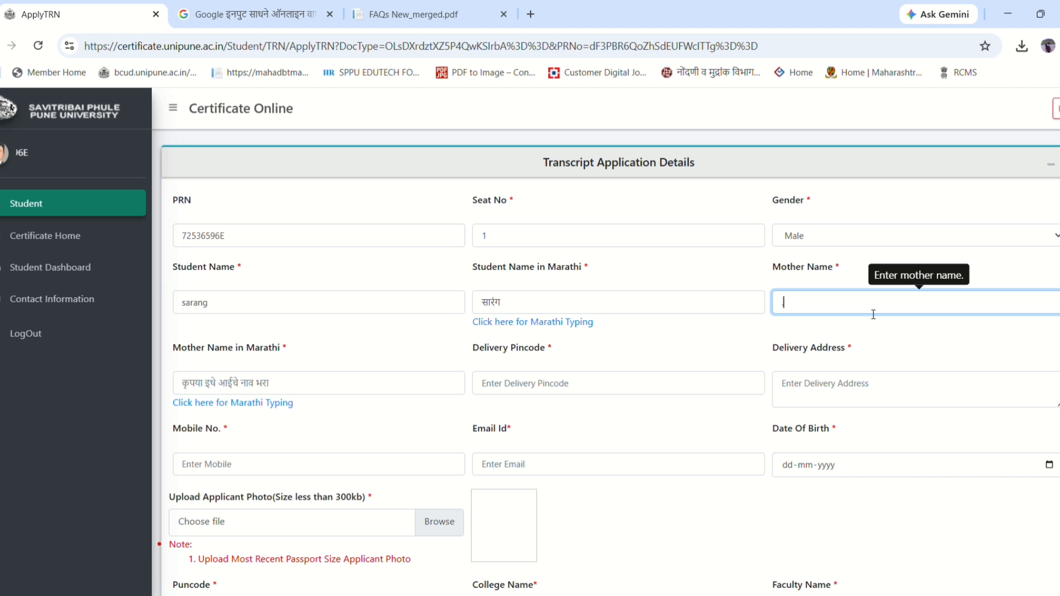
{"action": "left_click", "coordinate": [303, 392]}
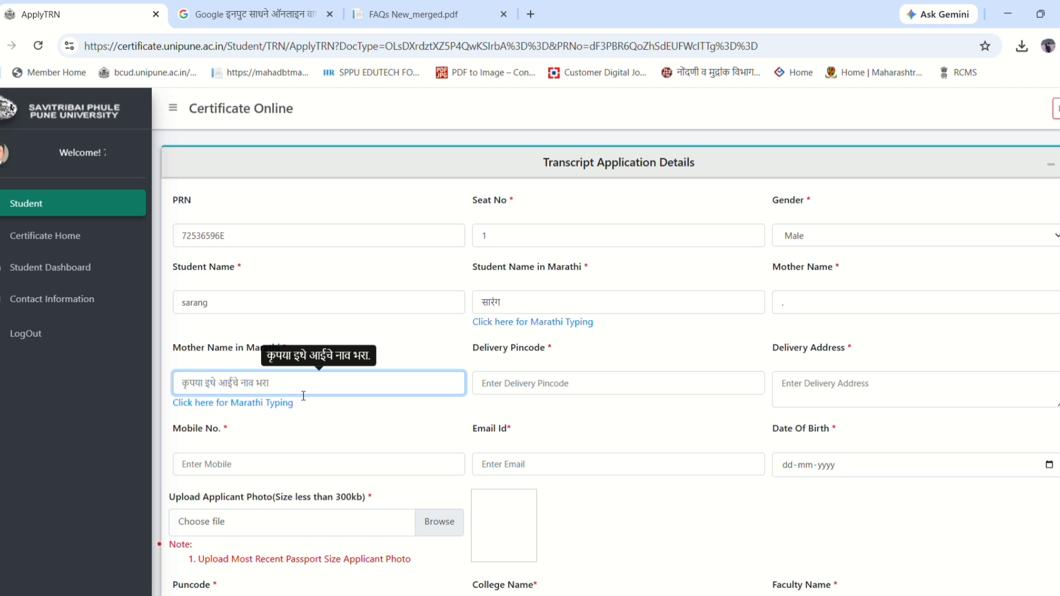
- Generate the mother's name आई in Marathi script in Input Tools and select it for copying
{"action": "type", "text": "."}
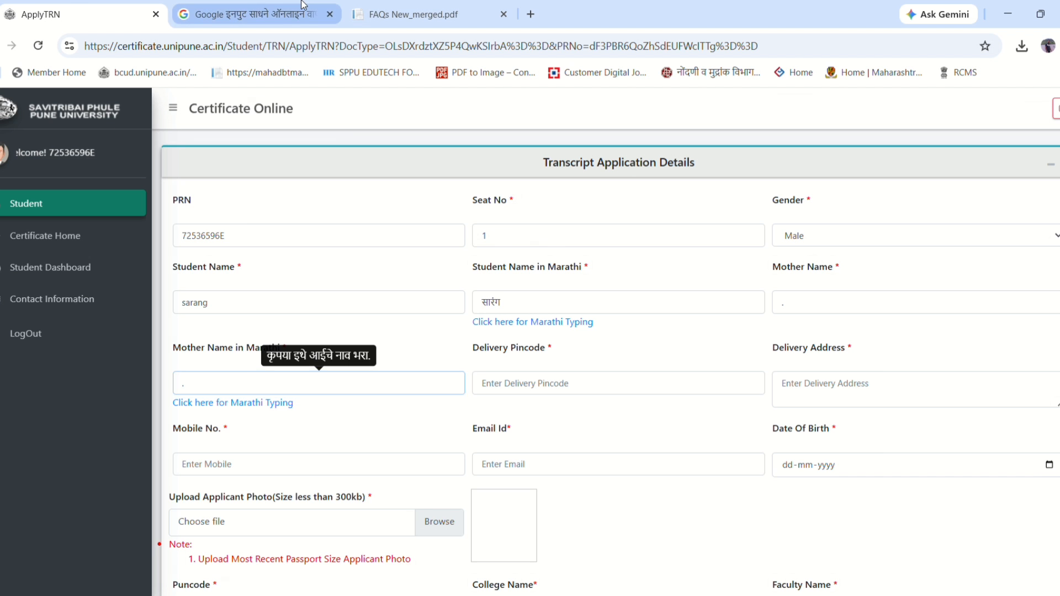
{"action": "left_click", "coordinate": [259, 14]}
{"action": "key", "text": "BackSpace"}
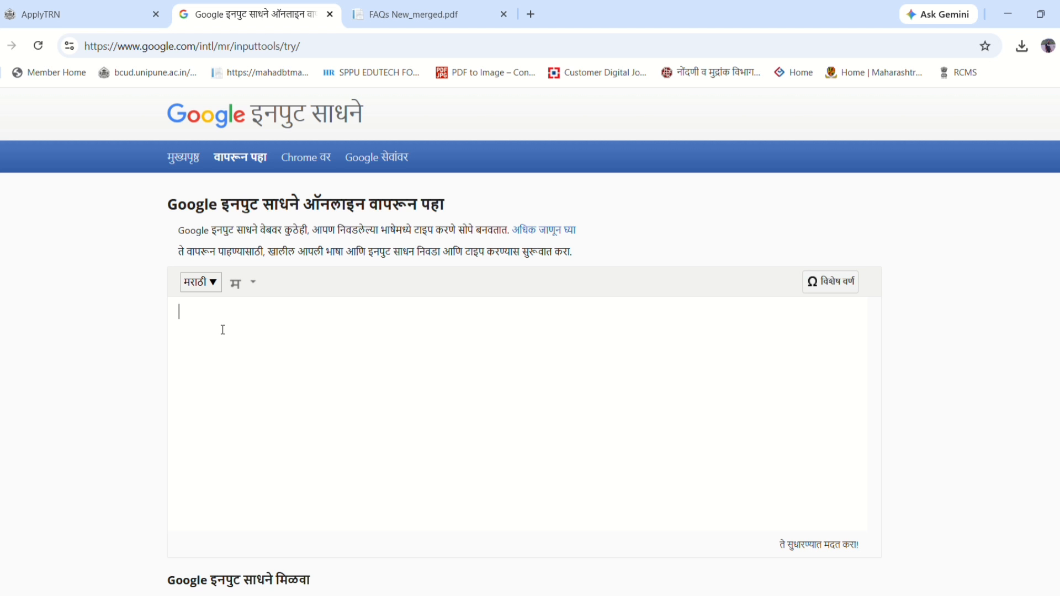
{"action": "type", "text": "aai"}
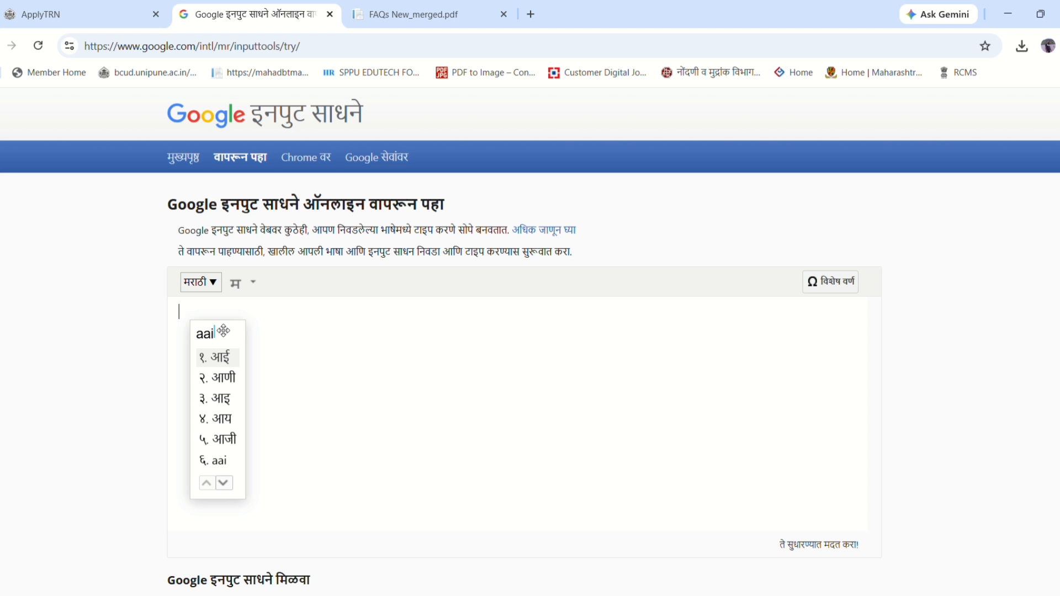
{"action": "key", "text": "space"}
{"action": "key", "text": "ctrl+a"}
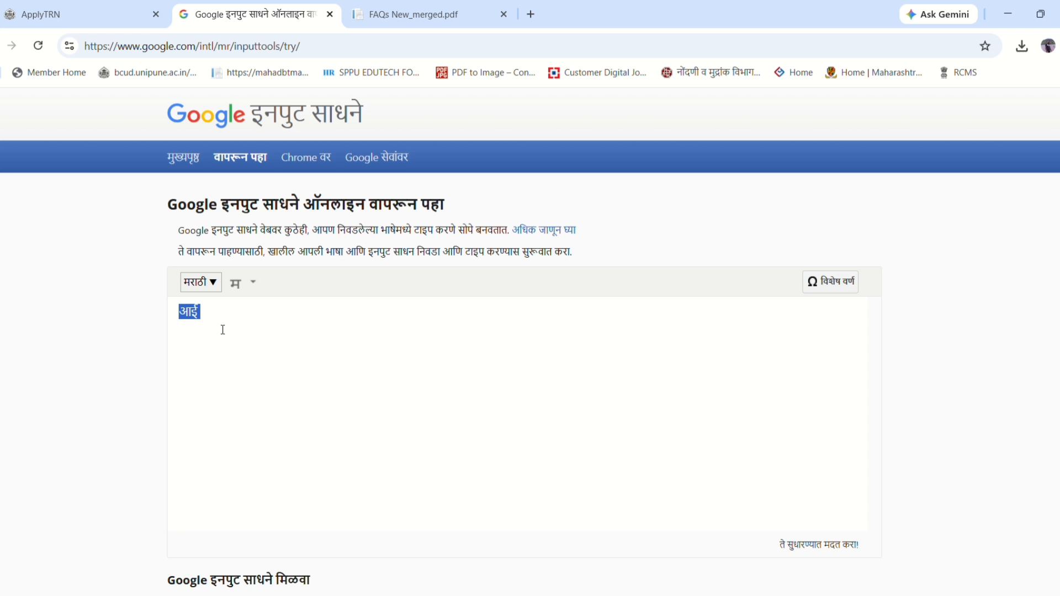
{"action": "left_click", "coordinate": [223, 329]}
{"action": "double_click", "coordinate": [199, 322]}
{"action": "key", "text": "ctrl+c"}
{"action": "left_click", "coordinate": [99, 11]}
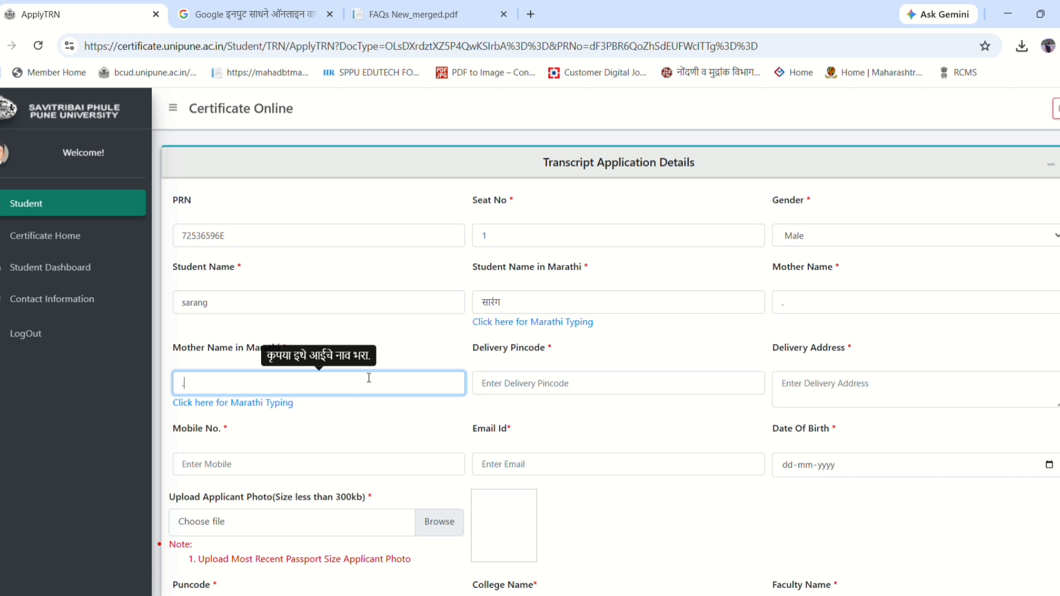
- Enter the mother's name, pasting it in Marathi and retyping it in English
{"action": "key", "text": "ctrl+v"}
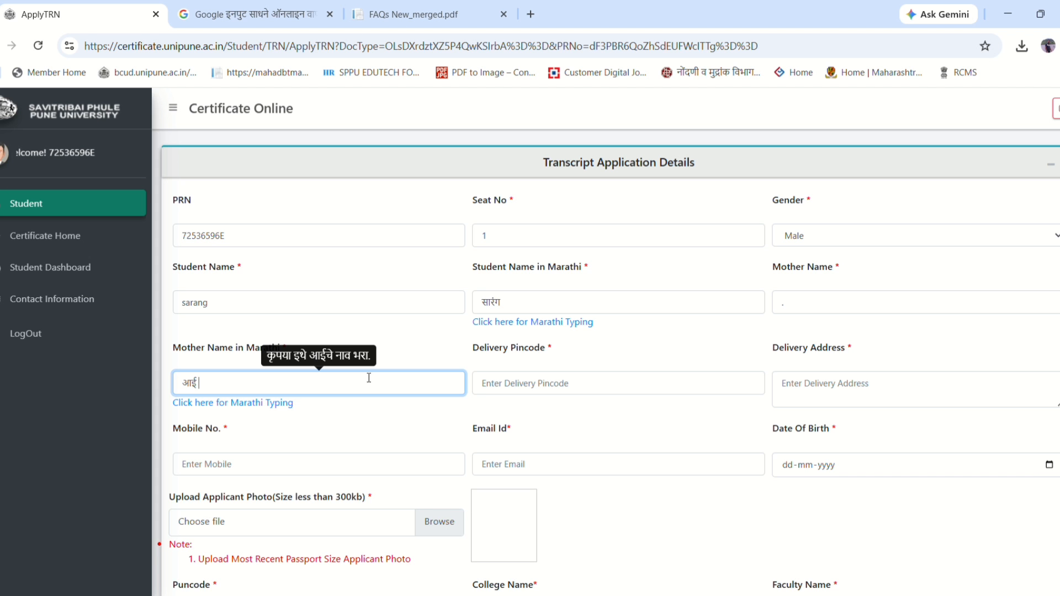
{"action": "left_click", "coordinate": [862, 287]}
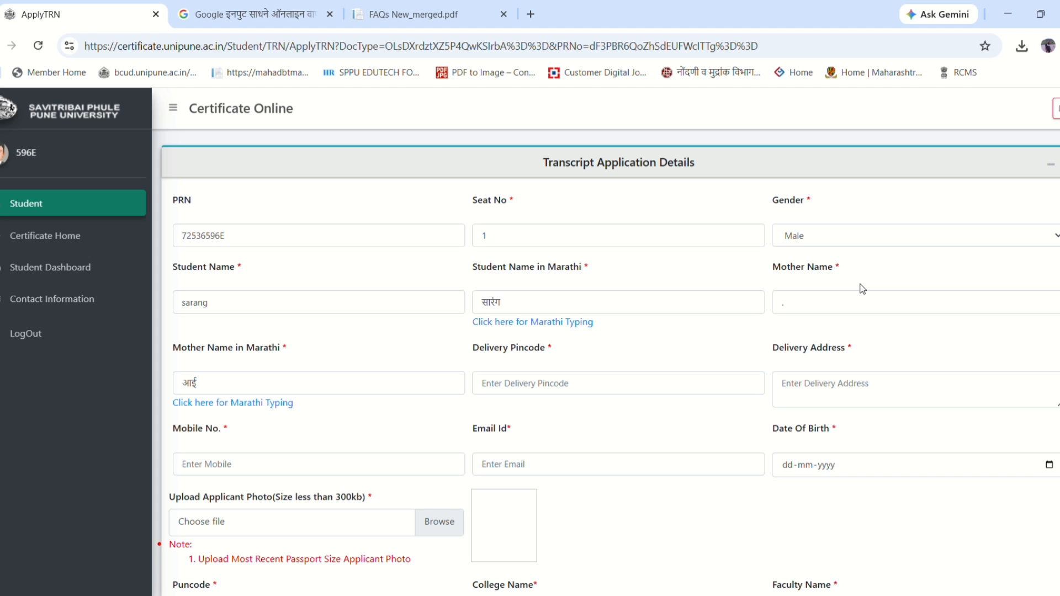
{"action": "left_click", "coordinate": [848, 302]}
{"action": "key", "text": "BackSpace"}
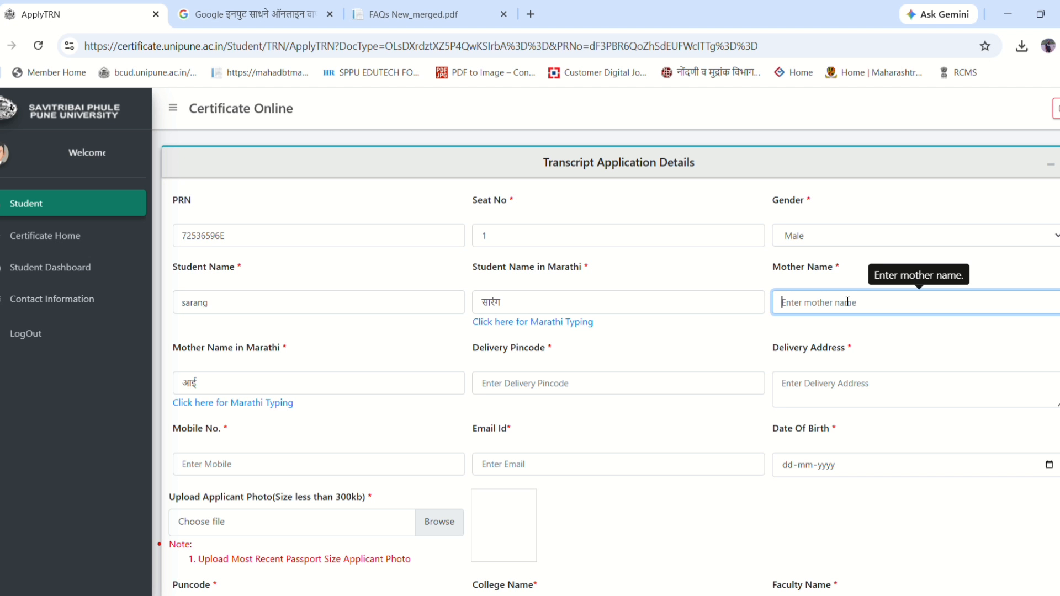
{"action": "type", "text": "aai"}
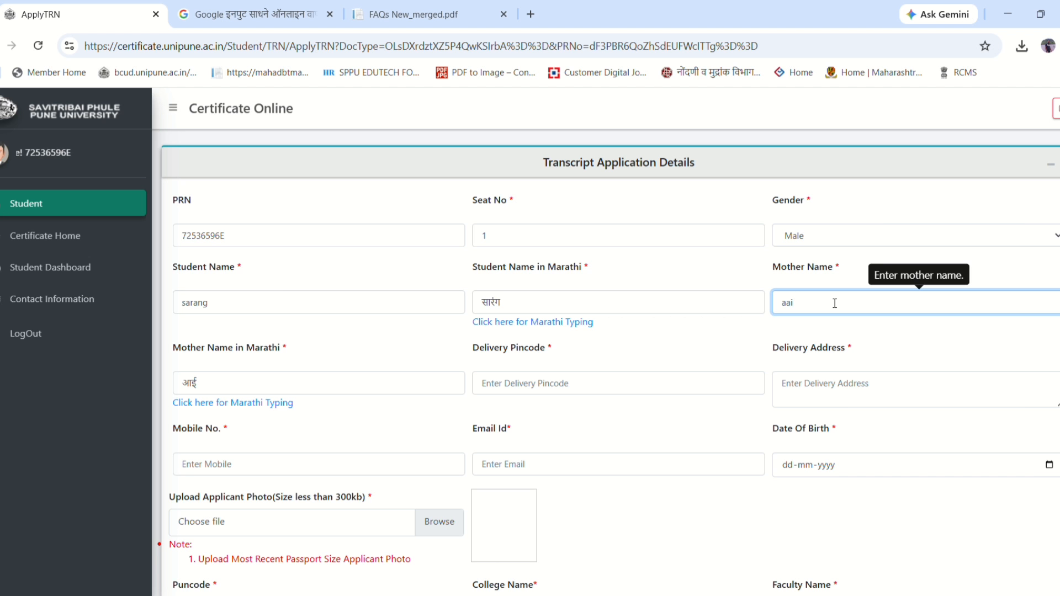
{"action": "scroll", "coordinate": [816, 298], "scroll_direction": "down", "scroll_amount": 3}
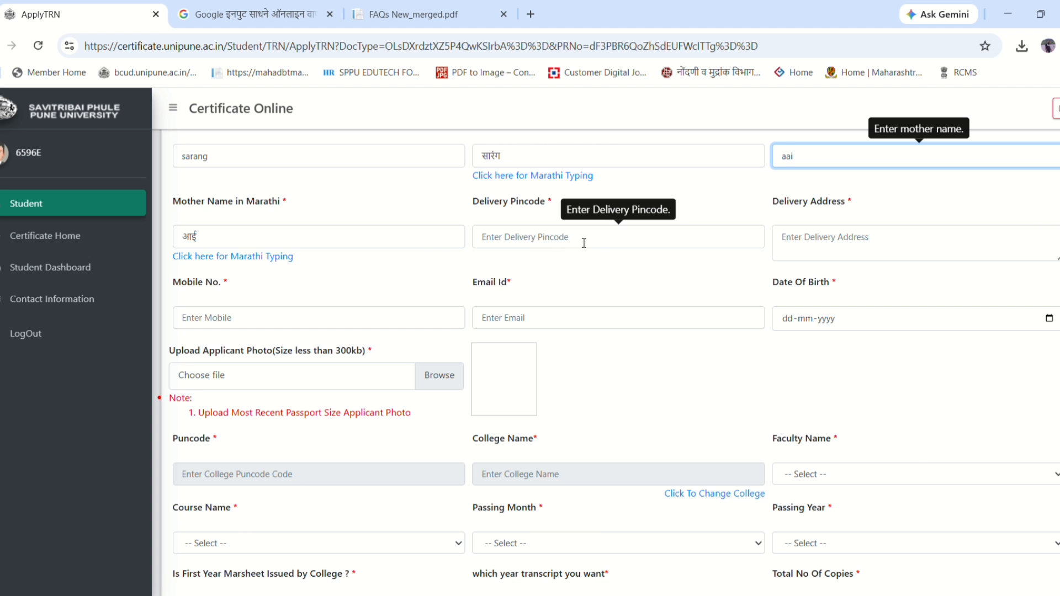
{"action": "type", "text": "ai"}
- Accept the autofilled delivery pincode and address, then correct the pincode and trim the address
{"action": "left_click", "coordinate": [562, 252]}
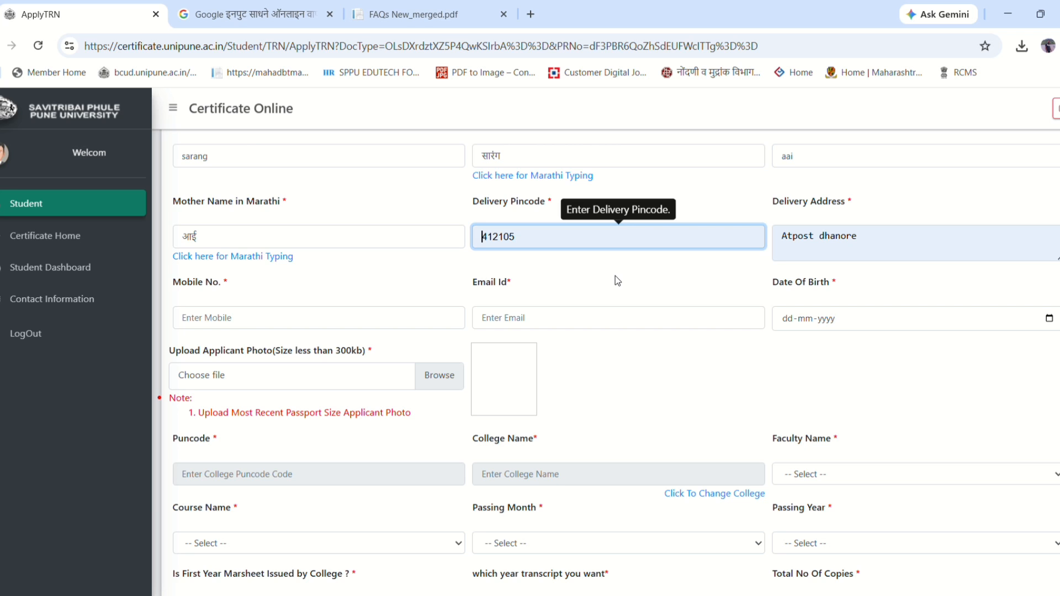
{"action": "left_click", "coordinate": [595, 272]}
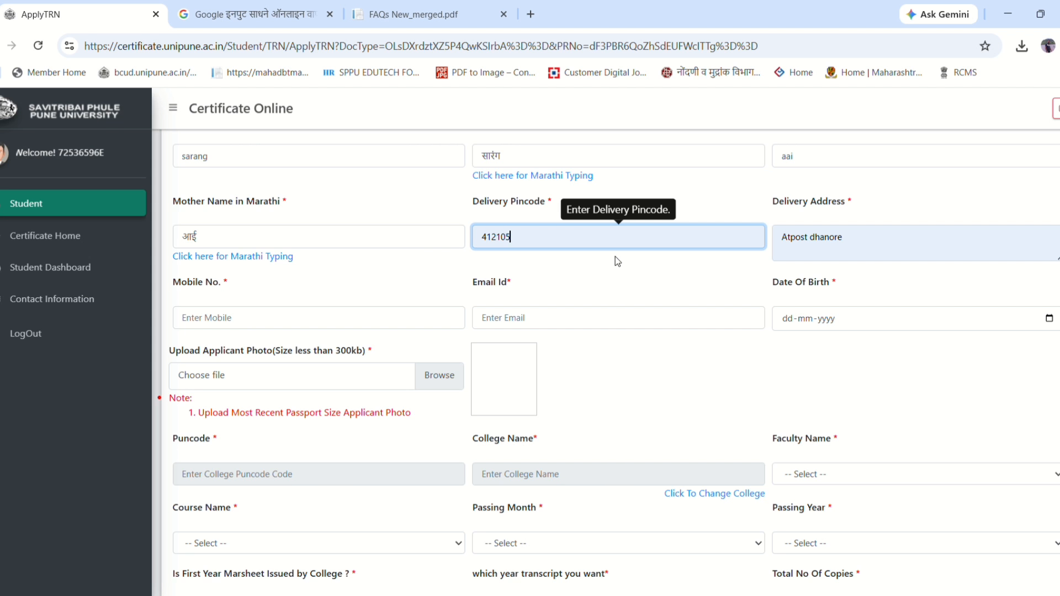
{"action": "key", "text": "BackSpace"}
{"action": "key", "text": "BackSpace"}
{"action": "key", "text": "BackSpace"}
{"action": "key", "text": "BackSpace"}
{"action": "key", "text": "BackSpace"}
{"action": "key", "text": "BackSpace"}
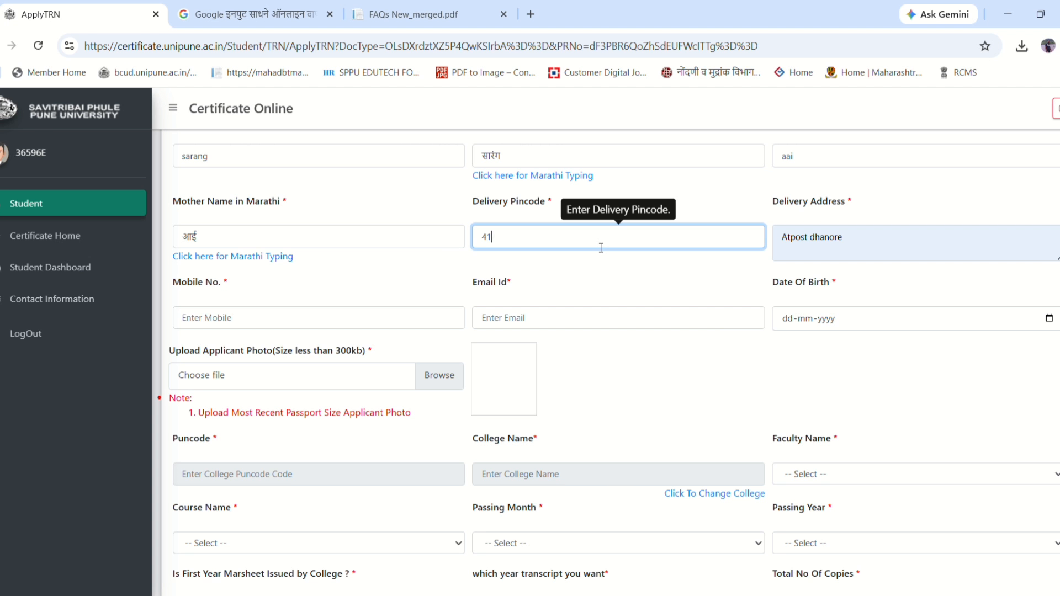
{"action": "type", "text": "41"}
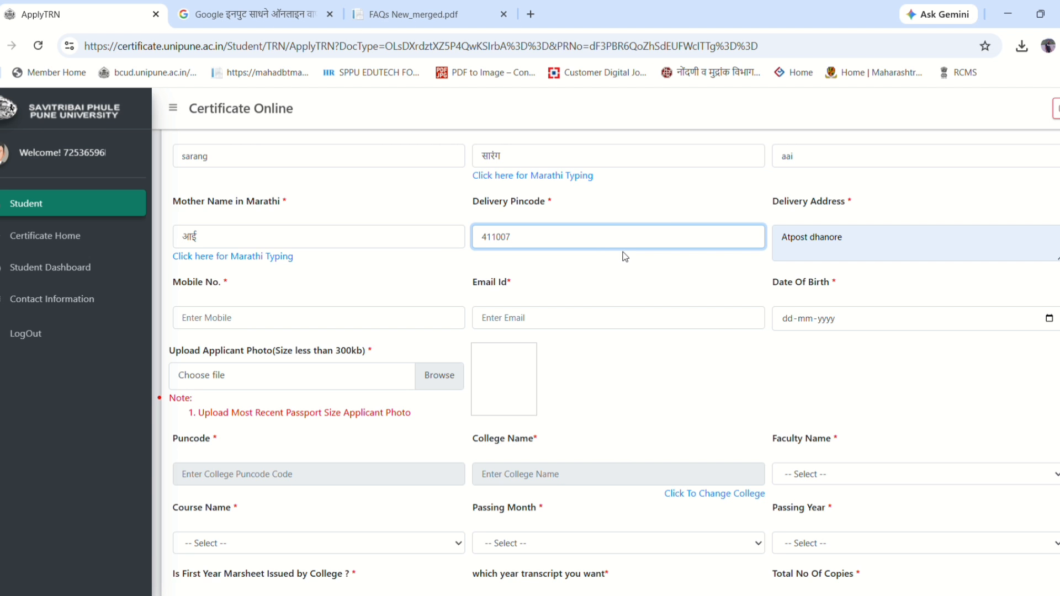
{"action": "left_click", "coordinate": [875, 245]}
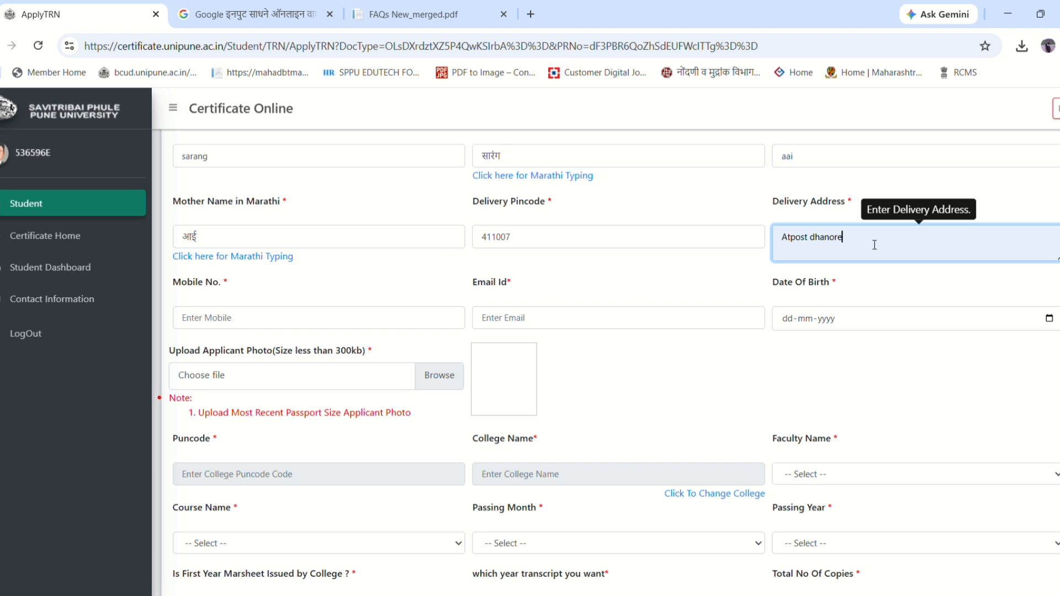
{"action": "left_click", "coordinate": [664, 291]}
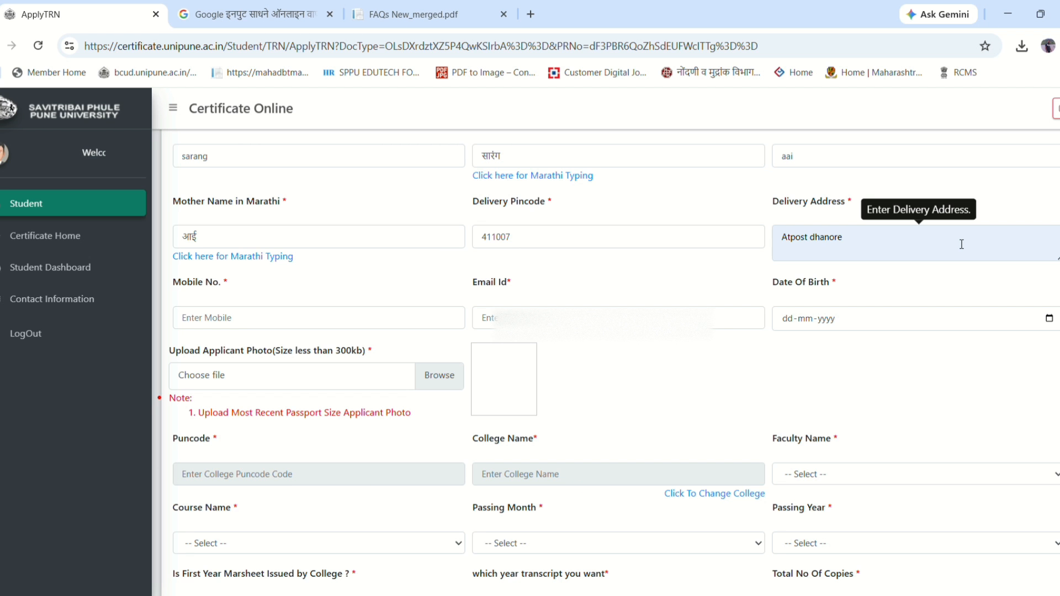
{"action": "left_click", "coordinate": [936, 246]}
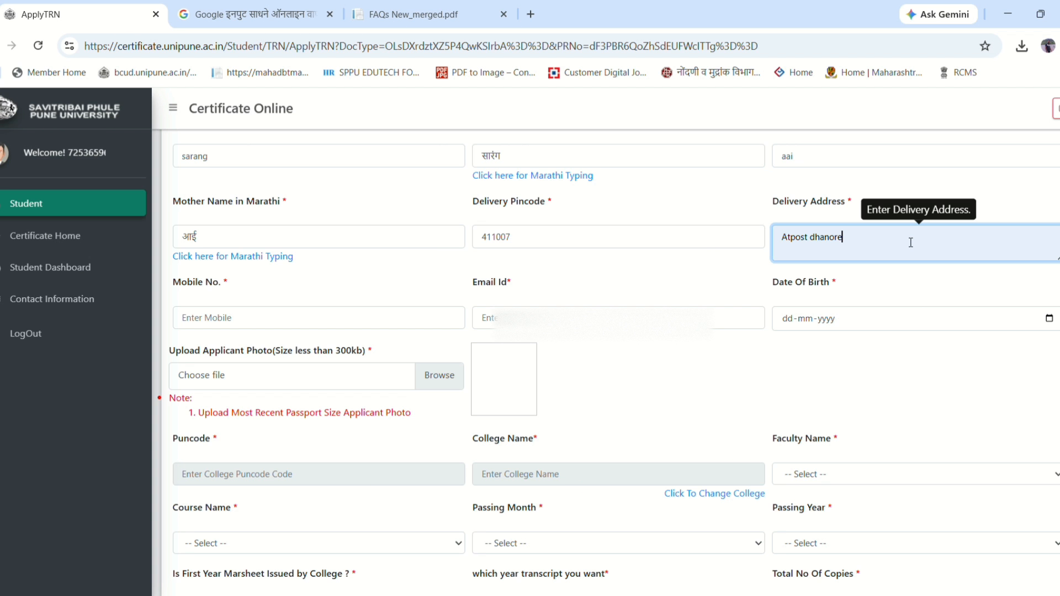
{"action": "key", "text": "BackSpace"}
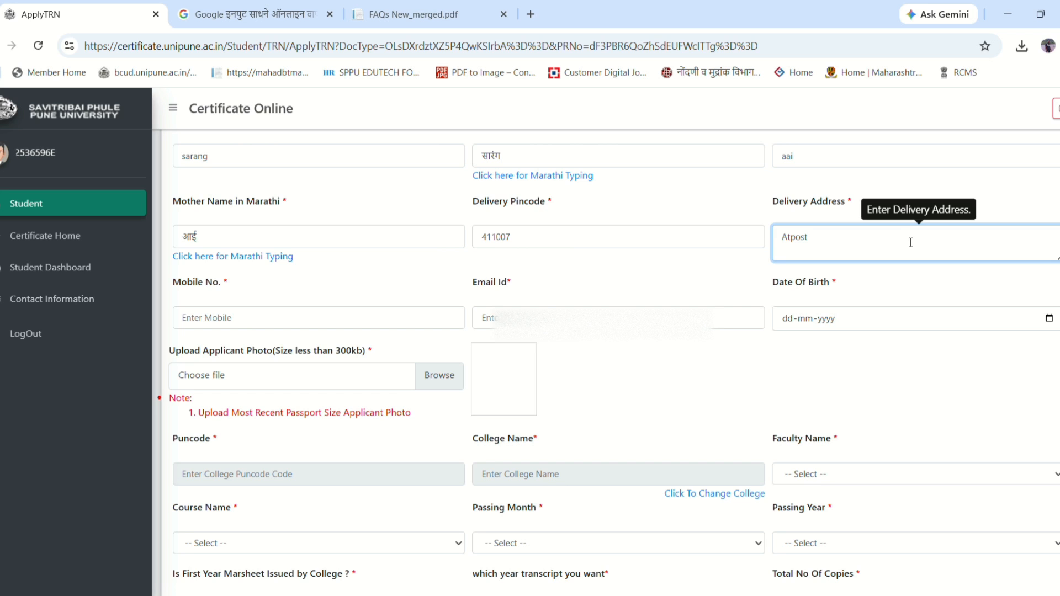
{"action": "left_click", "coordinate": [596, 278]}
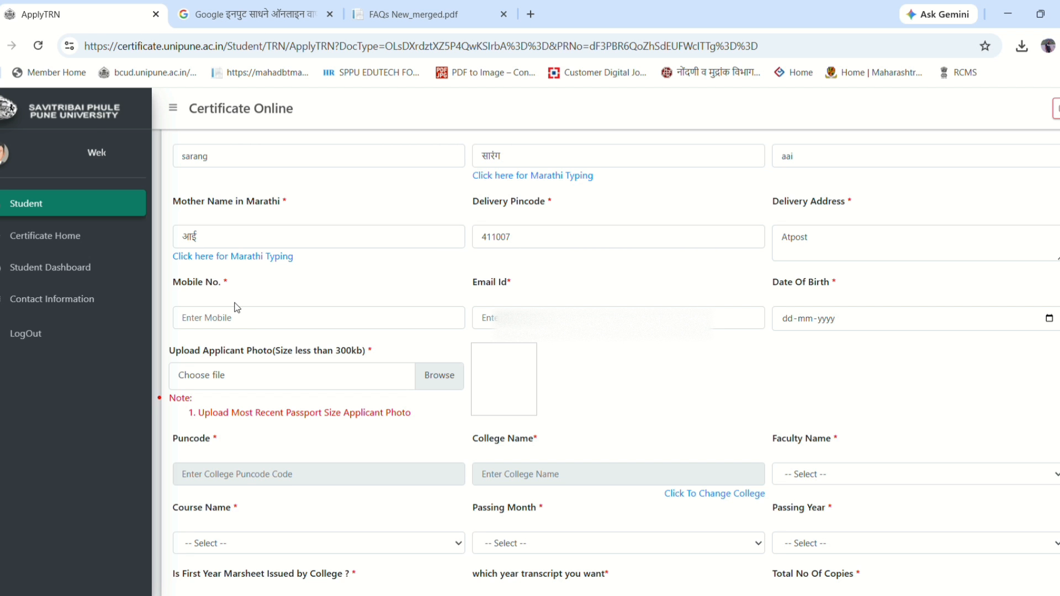
{"action": "left_click", "coordinate": [241, 326]}
{"action": "type", "text": "9422222222"}
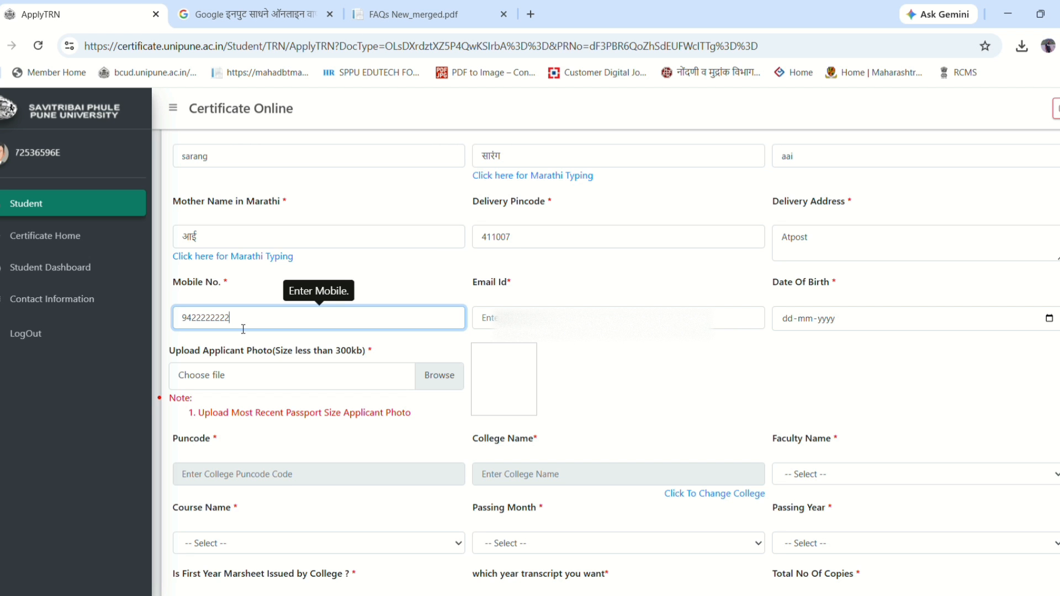
{"action": "left_click", "coordinate": [613, 318]}
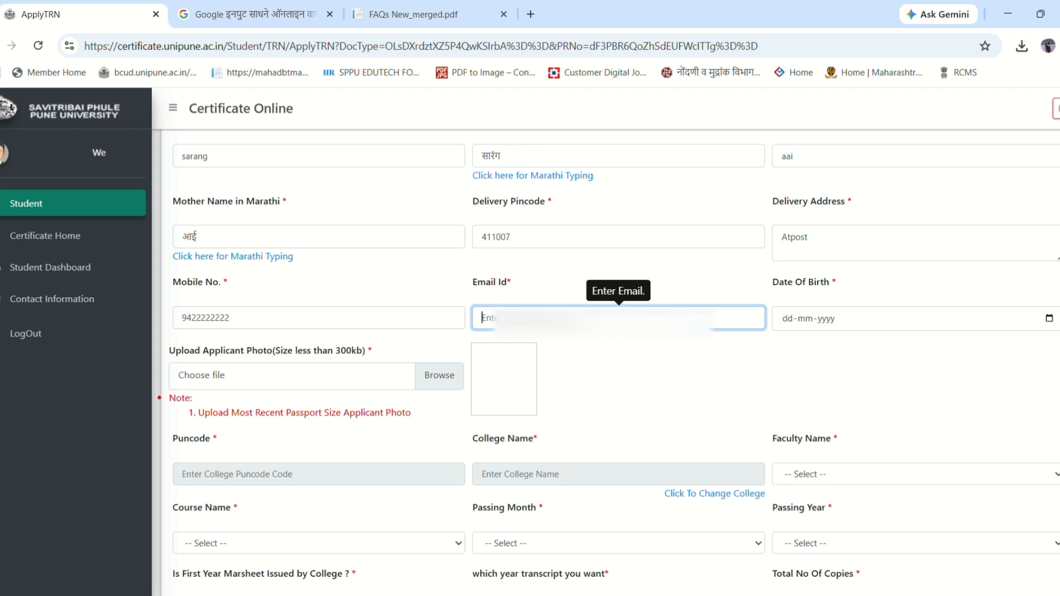
{"action": "type", "text": "gur"}
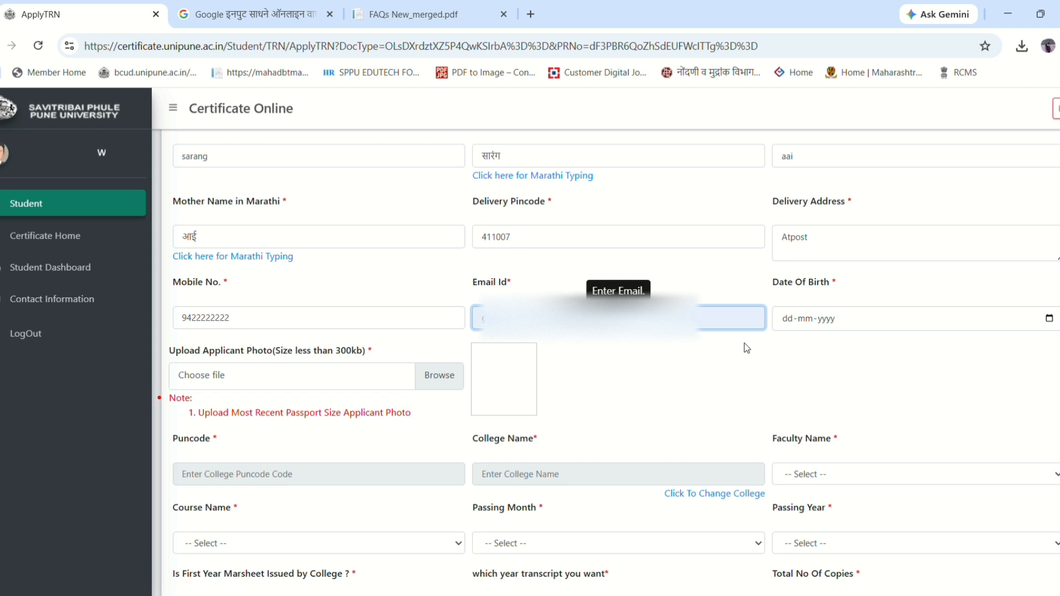
{"action": "left_click", "coordinate": [1056, 323]}
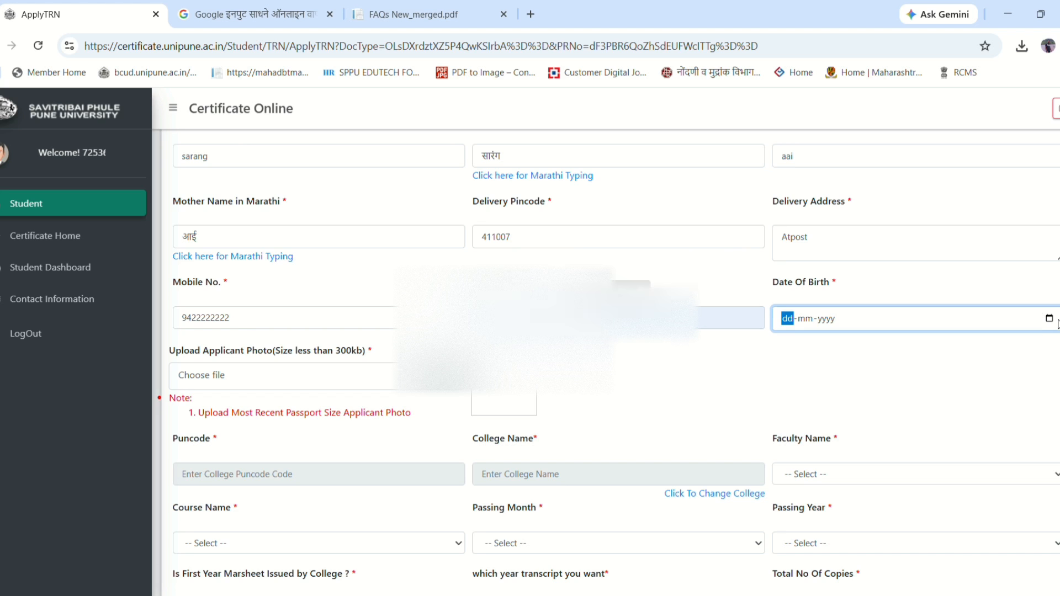
{"action": "left_click", "coordinate": [1054, 321]}
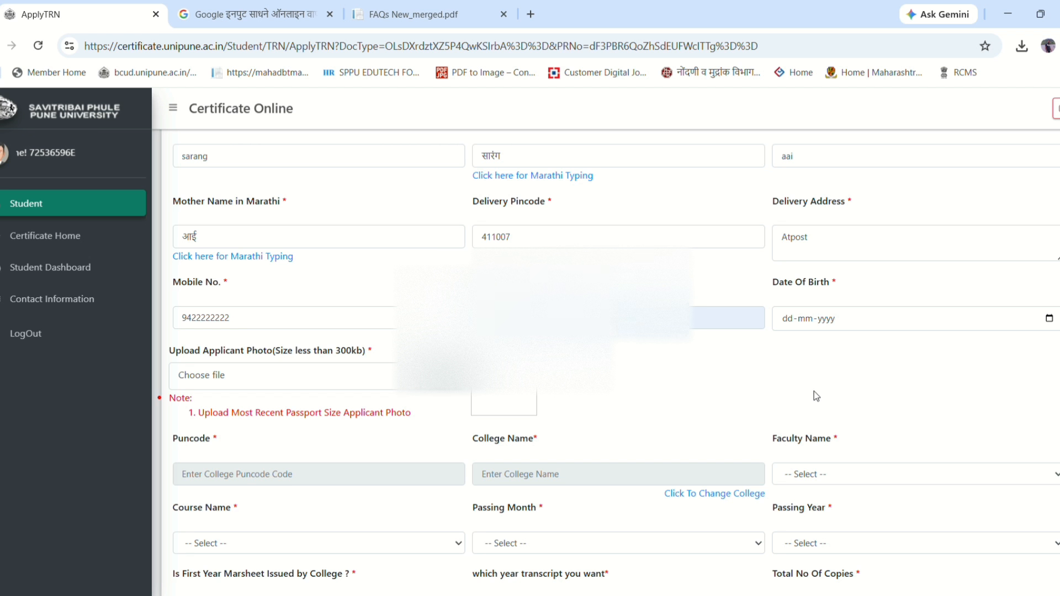
{"action": "left_click", "coordinate": [826, 402]}
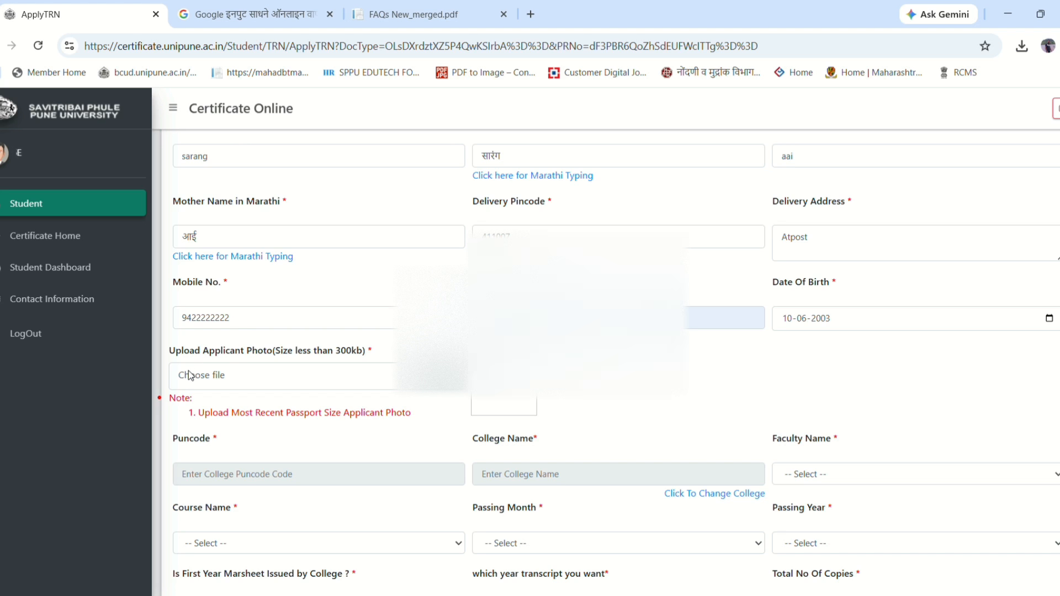
- Upload the applicant photo file, observing the 300 KB size limit
{"action": "left_click_drag", "start_coordinate": [366, 354], "coordinate": [231, 353]}
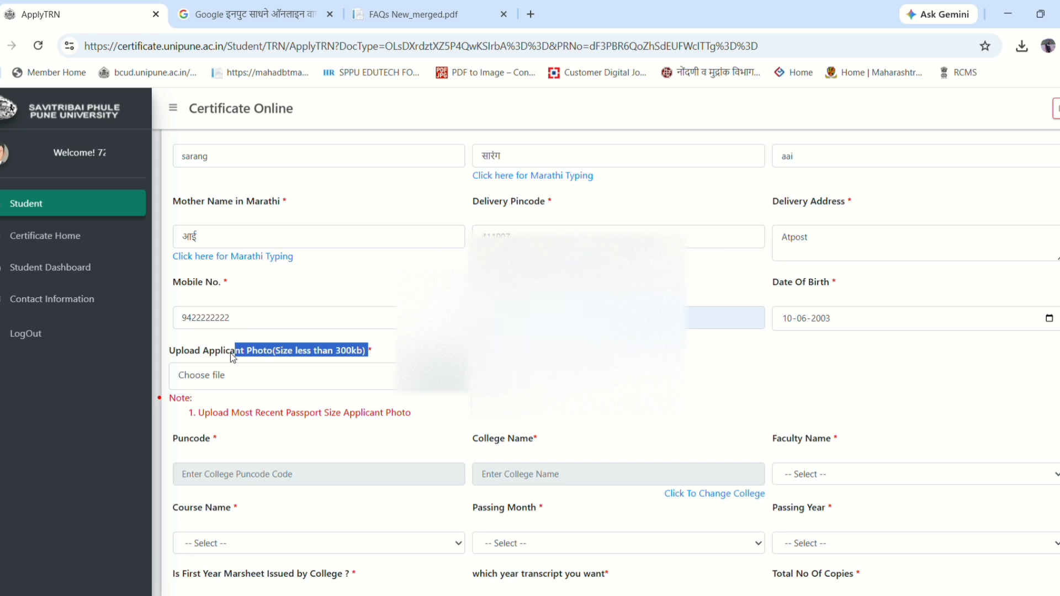
{"action": "left_click", "coordinate": [431, 380]}
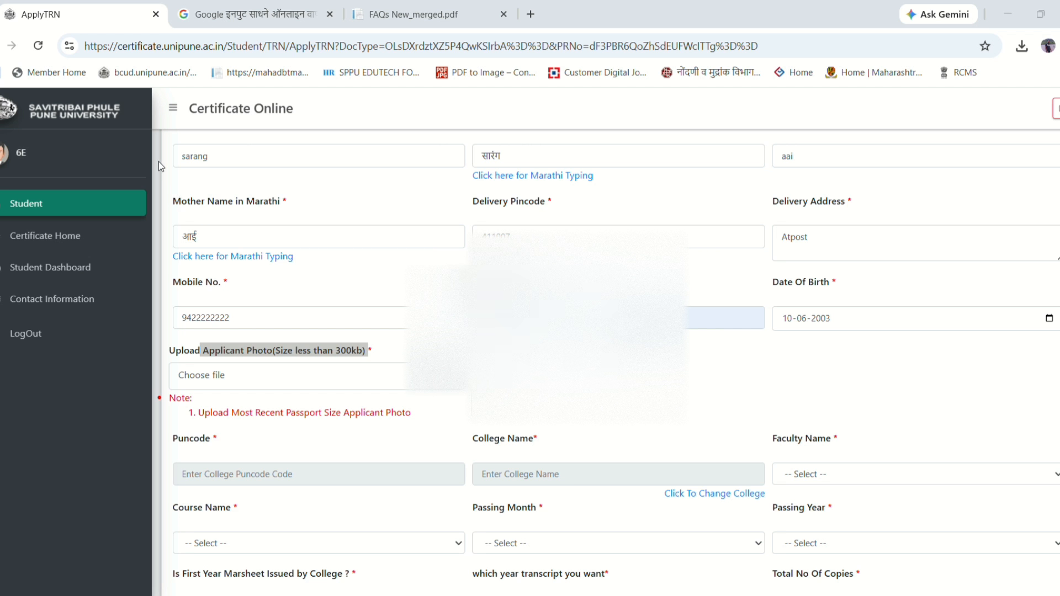
{"action": "double_click", "coordinate": [140, 170]}
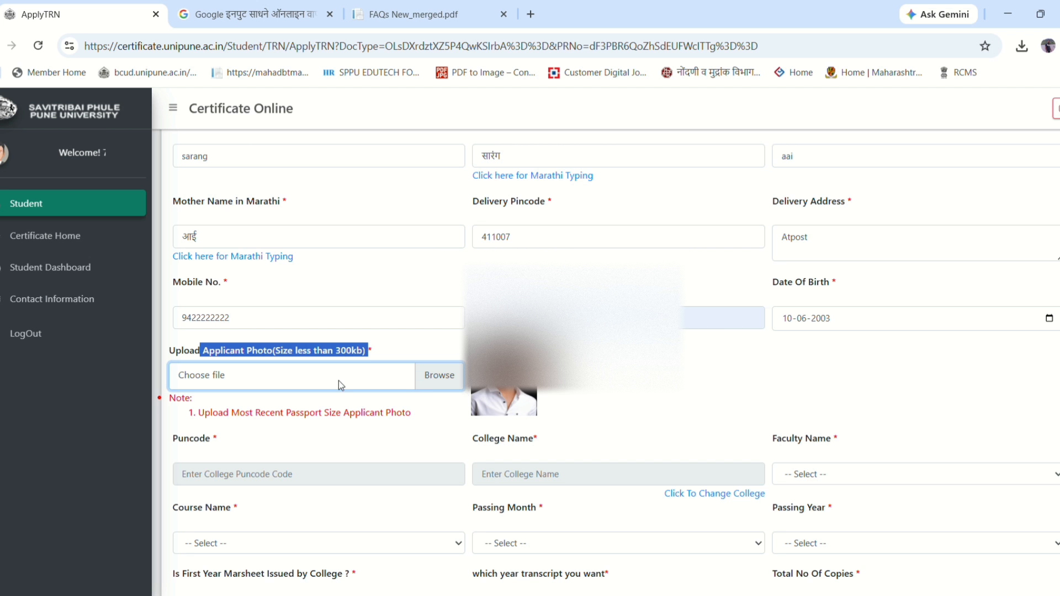
{"action": "left_click", "coordinate": [456, 404]}
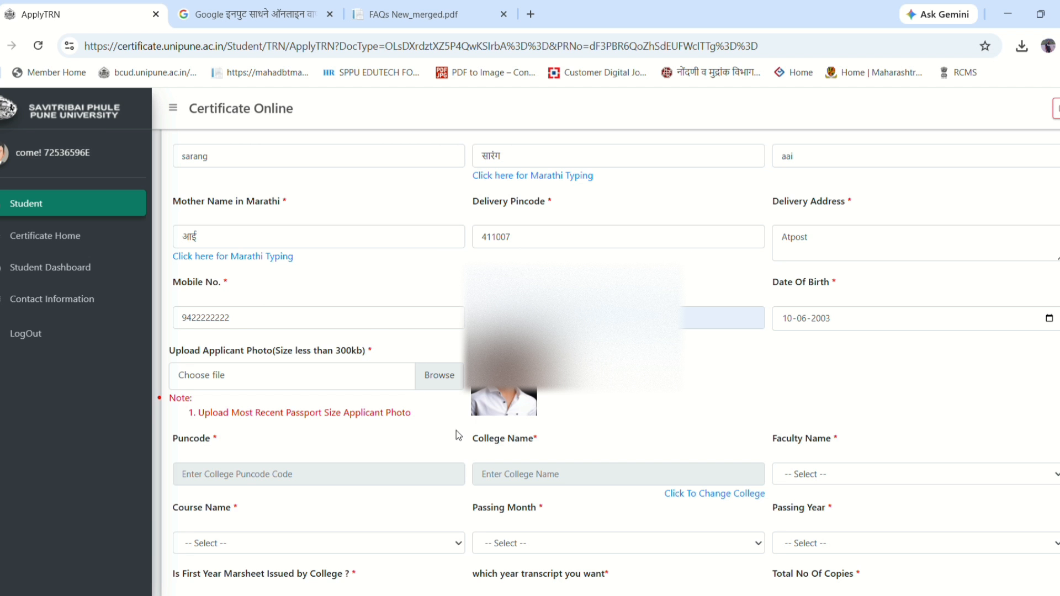
{"action": "scroll", "coordinate": [664, 375], "scroll_direction": "down", "scroll_amount": 3}
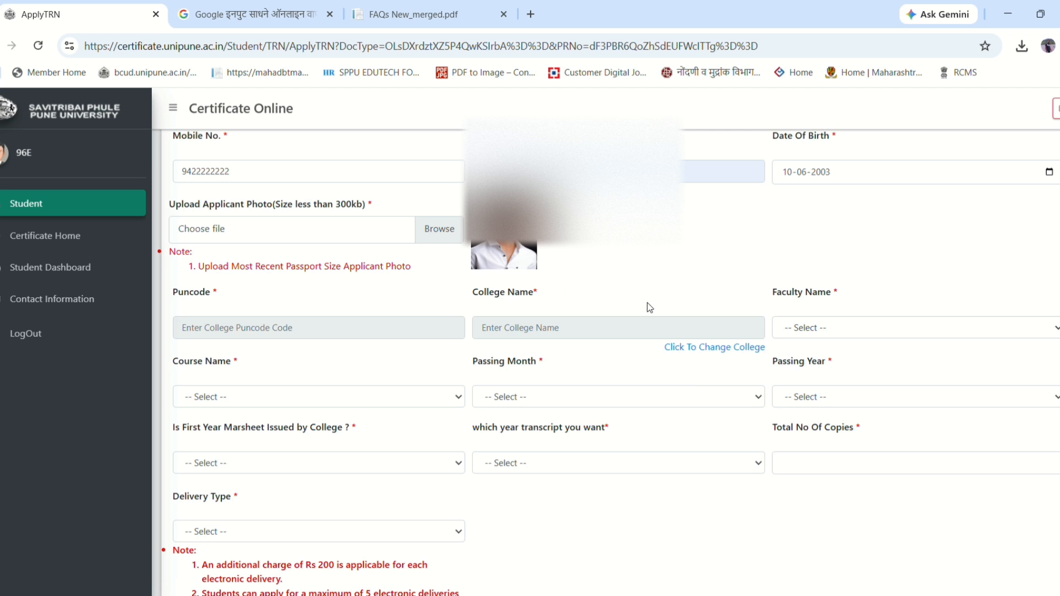
- Check that the Puncode and college name fields cannot be typed into directly
{"action": "left_click_drag", "start_coordinate": [174, 296], "coordinate": [237, 290]}
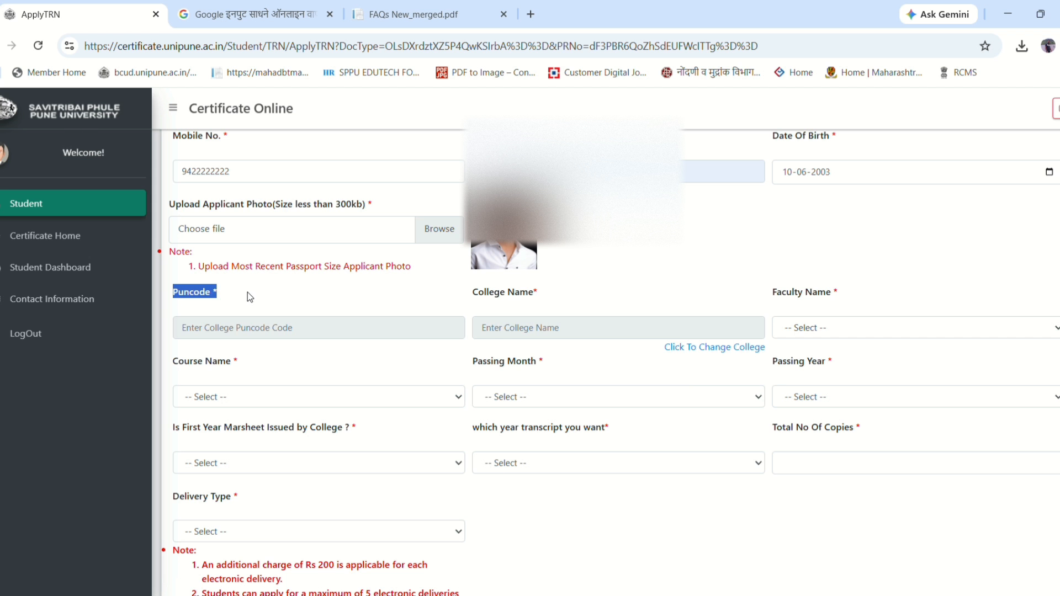
{"action": "left_click", "coordinate": [247, 294]}
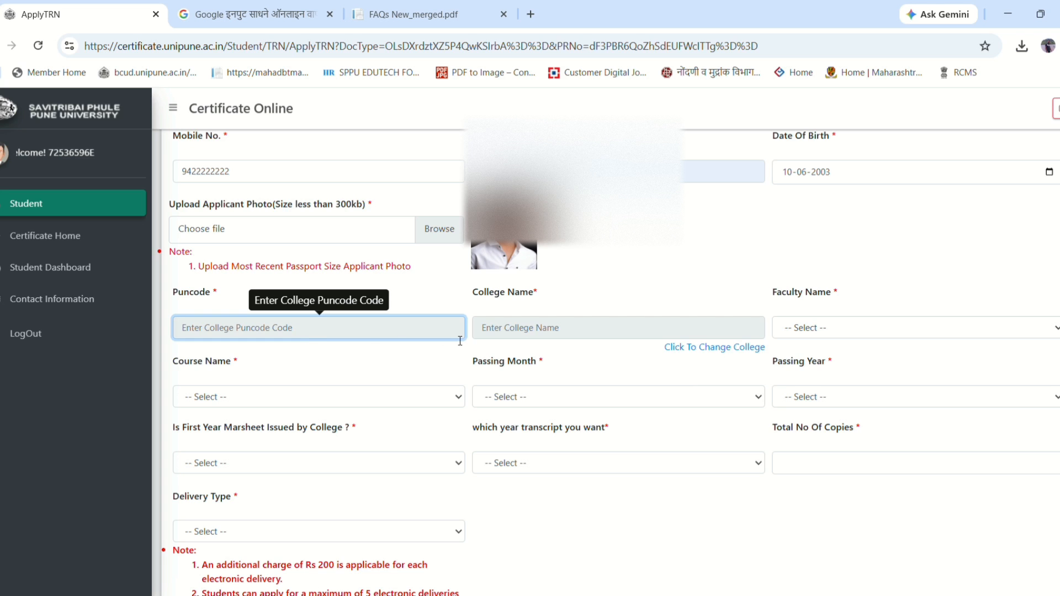
{"action": "left_click", "coordinate": [549, 337]}
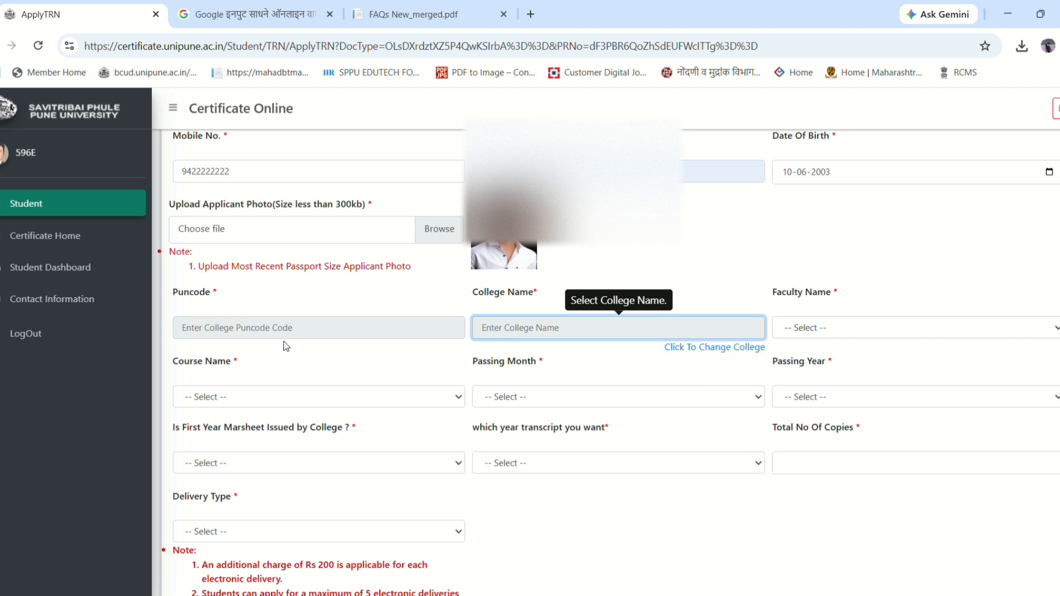
{"action": "left_click", "coordinate": [313, 331]}
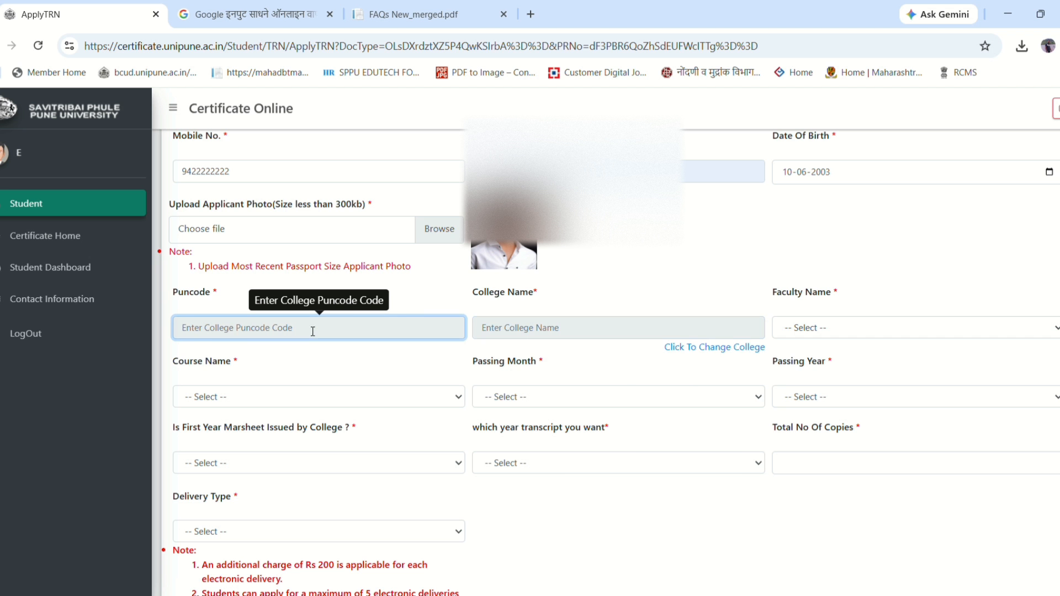
- Search '052' in the College List and select Arts, Science & Commerce College, Satana, Nashik
{"action": "left_click", "coordinate": [695, 349]}
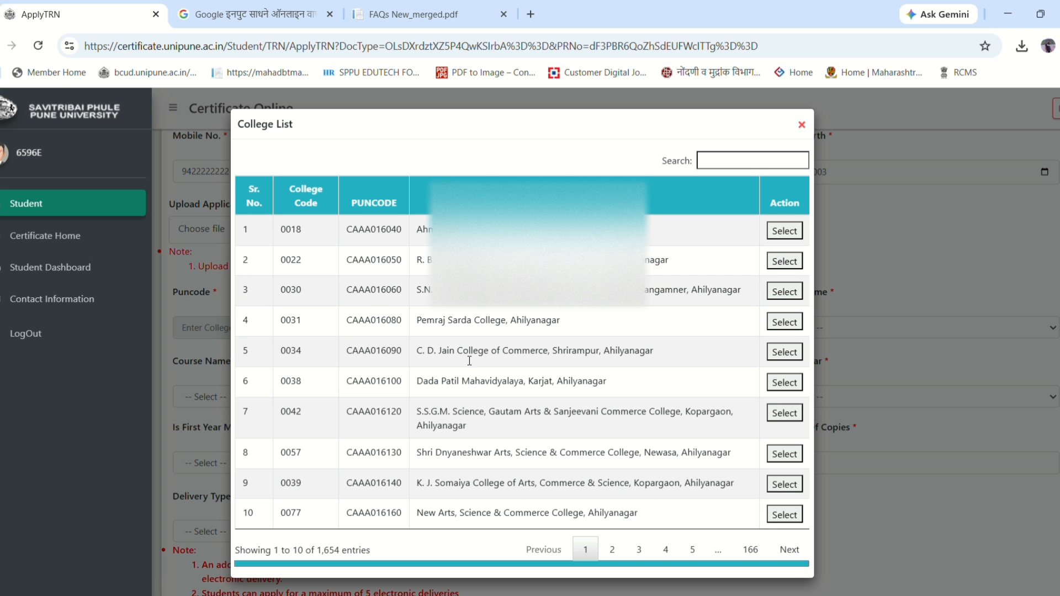
{"action": "left_click", "coordinate": [739, 158]}
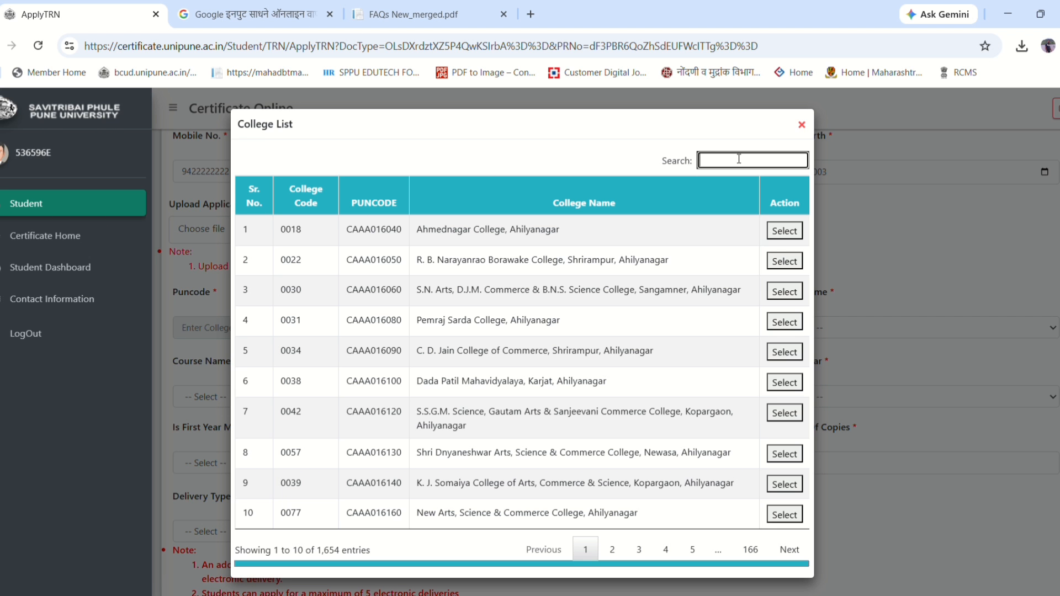
{"action": "type", "text": "052"}
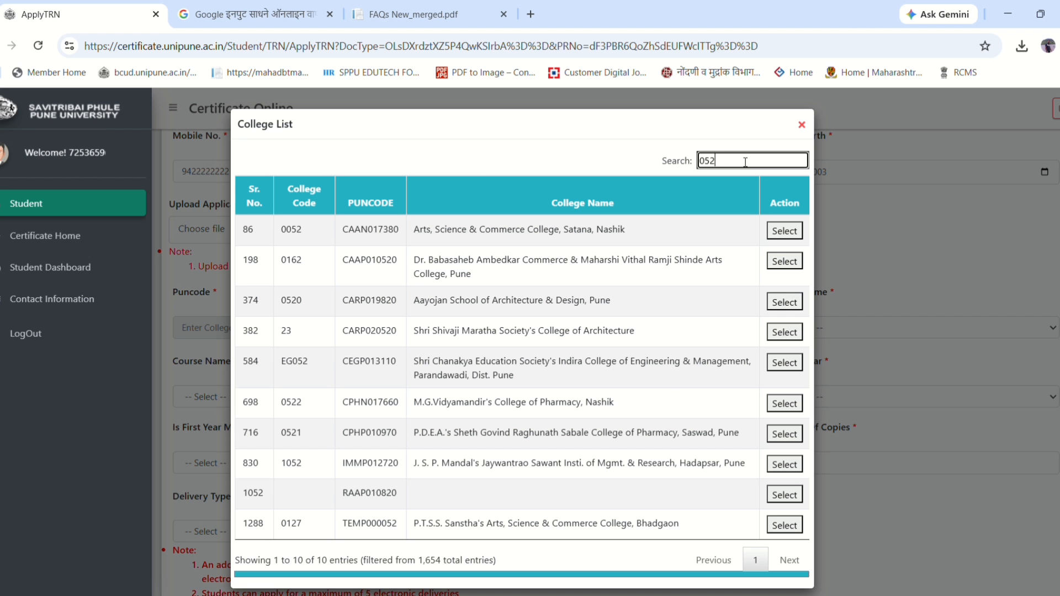
{"action": "left_click_drag", "start_coordinate": [413, 229], "coordinate": [731, 243]}
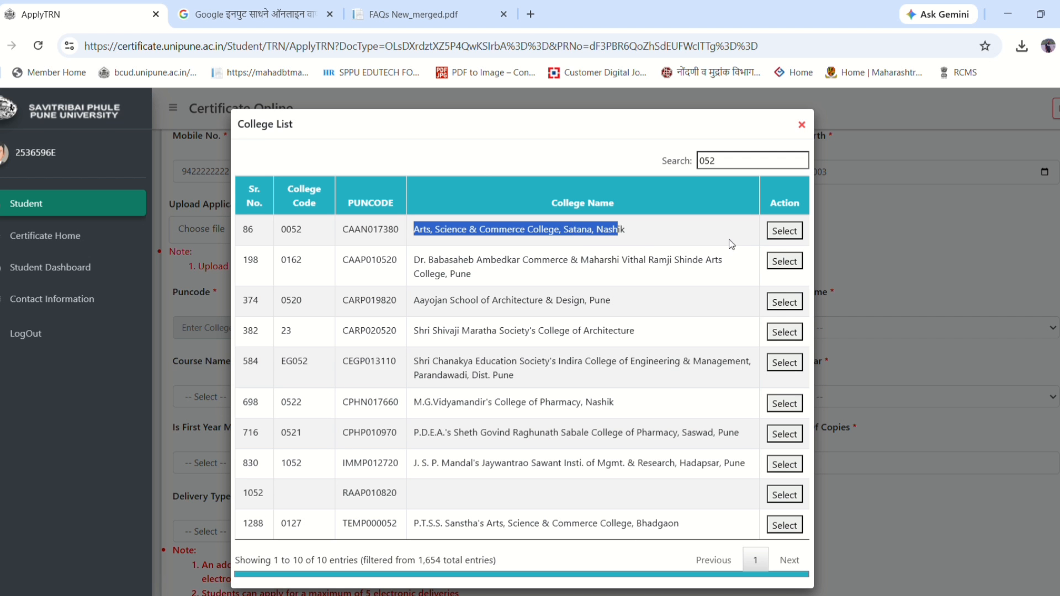
{"action": "left_click", "coordinate": [780, 230]}
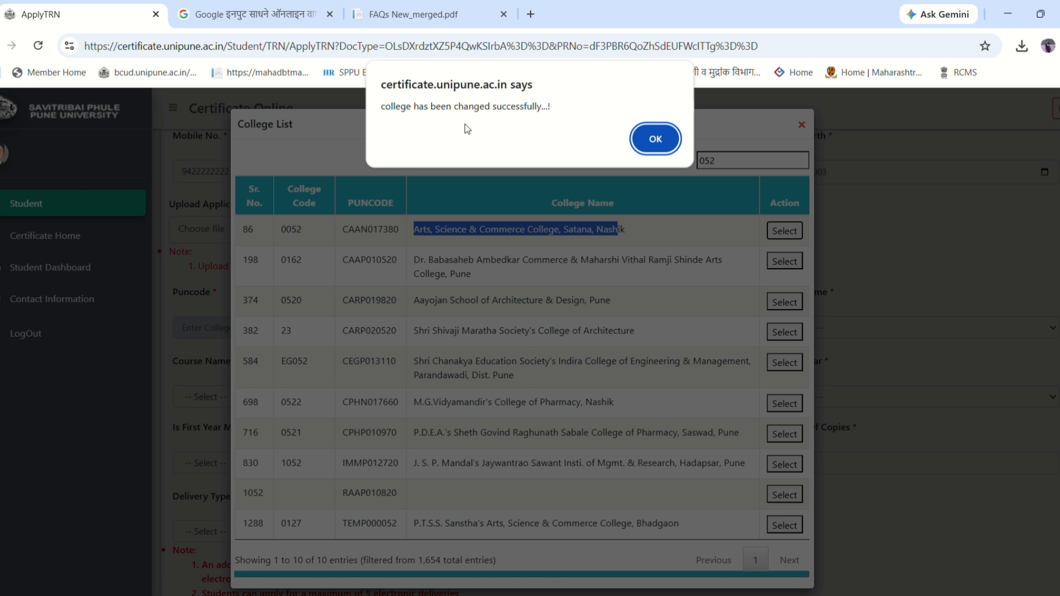
{"action": "left_click_drag", "start_coordinate": [380, 106], "coordinate": [569, 109]}
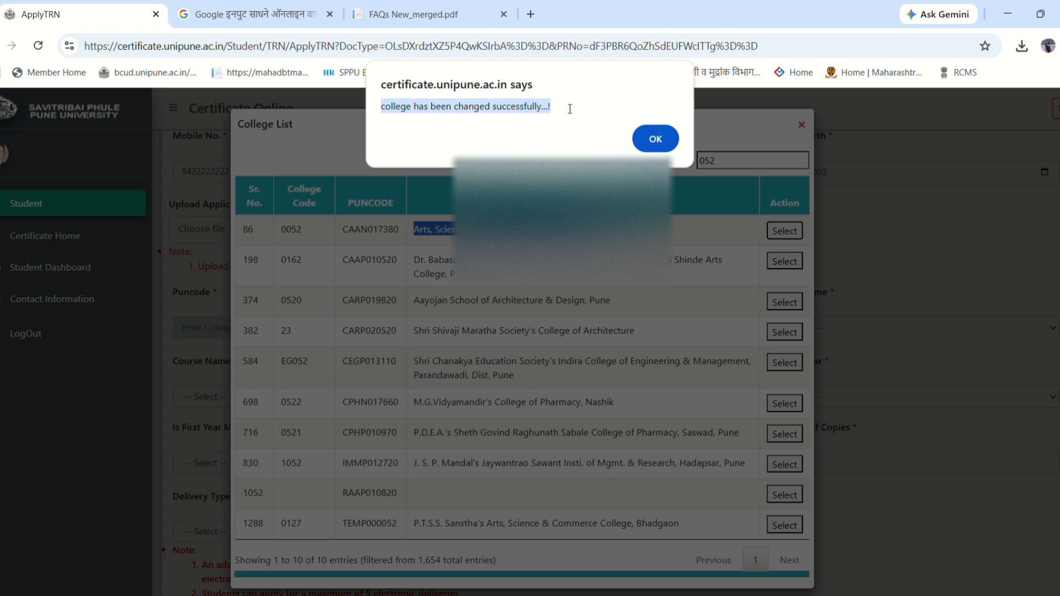
{"action": "left_click", "coordinate": [552, 113]}
{"action": "left_click_drag", "start_coordinate": [381, 107], "coordinate": [543, 106]}
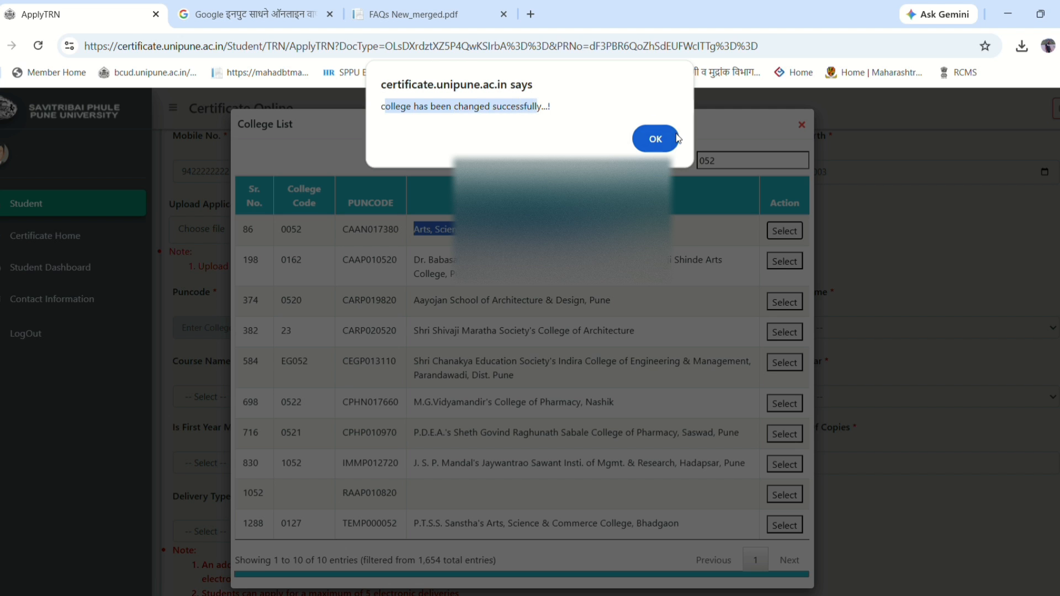
{"action": "left_click", "coordinate": [655, 138]}
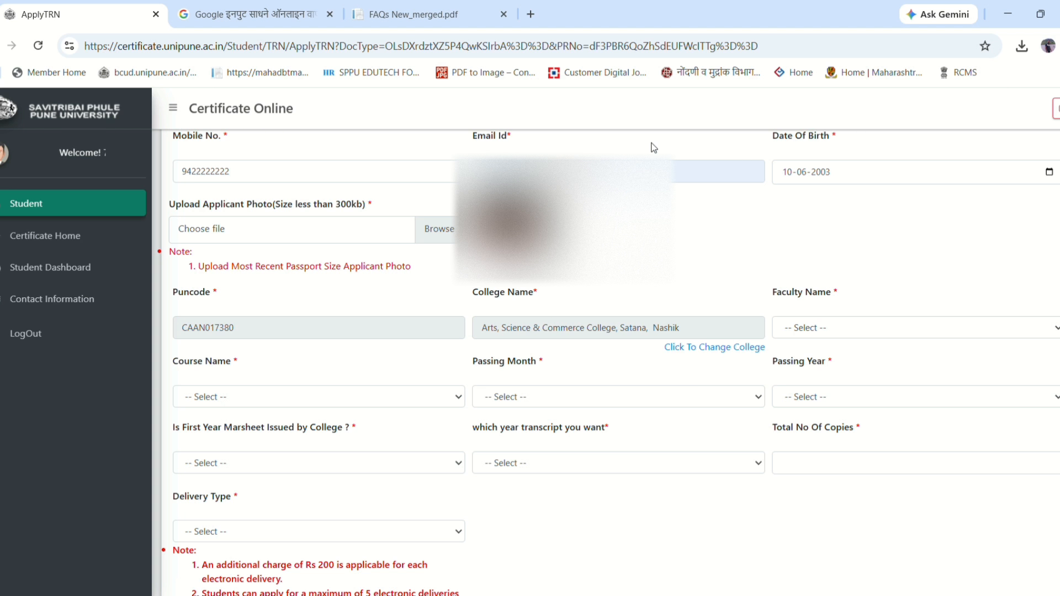
{"action": "left_click_drag", "start_coordinate": [486, 329], "coordinate": [680, 333]}
- Set the faculty to Engineering and the course to B.E. (Industrial Electronics)
{"action": "left_click", "coordinate": [623, 370]}
{"action": "left_click", "coordinate": [823, 330]}
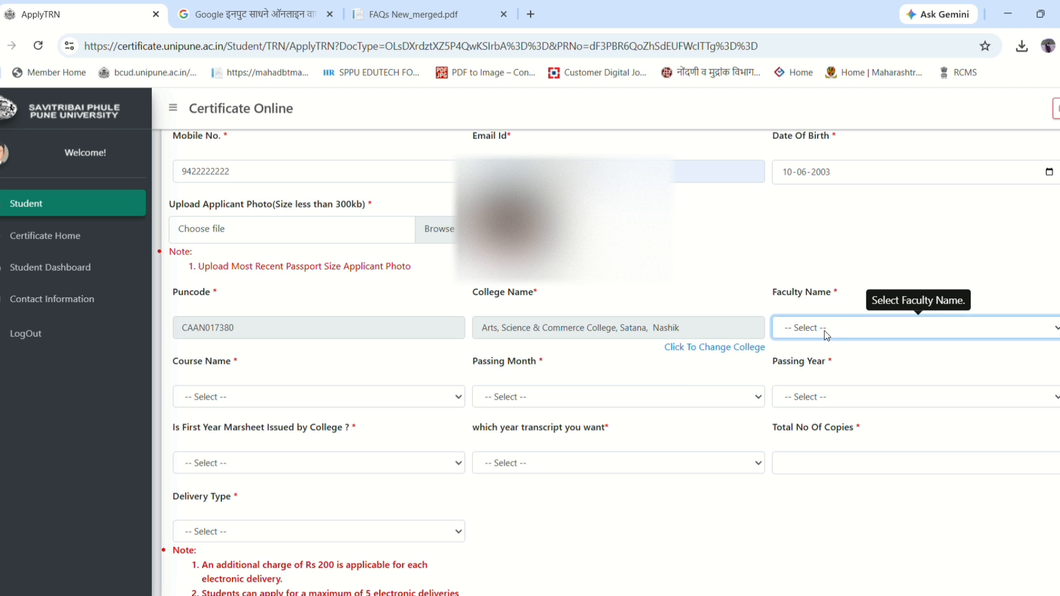
{"action": "left_click", "coordinate": [838, 147]}
{"action": "left_click", "coordinate": [247, 408]}
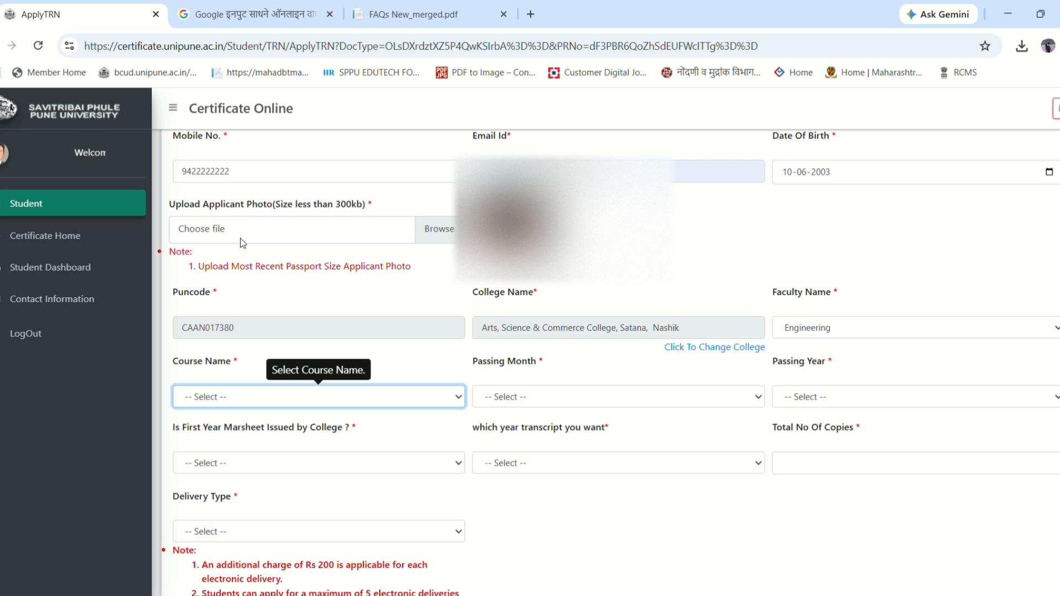
{"action": "left_click", "coordinate": [251, 326]}
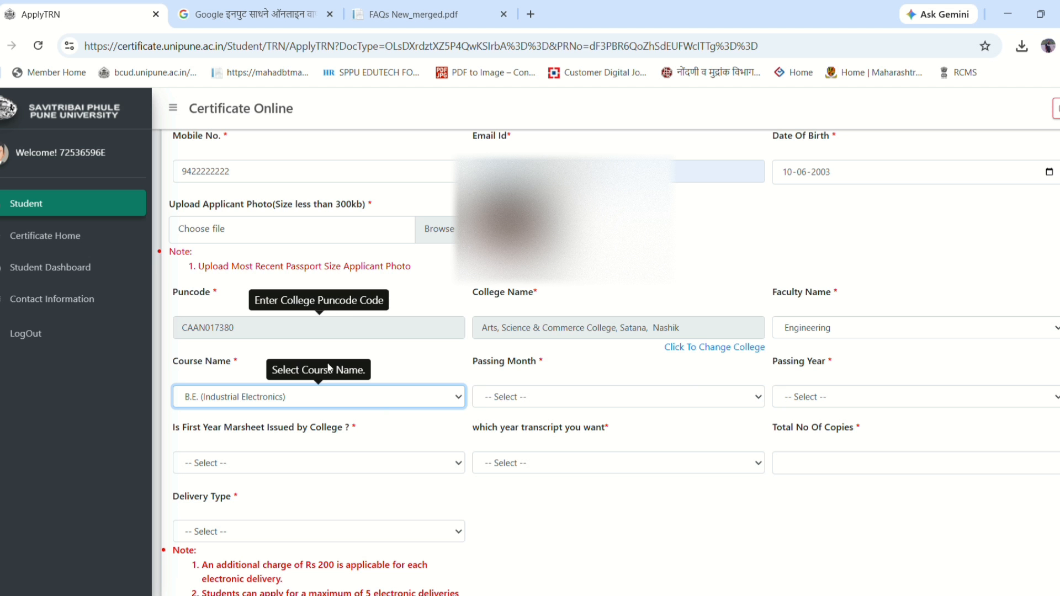
- Set the passing month to April and the passing year to 2026
{"action": "left_click", "coordinate": [558, 395]}
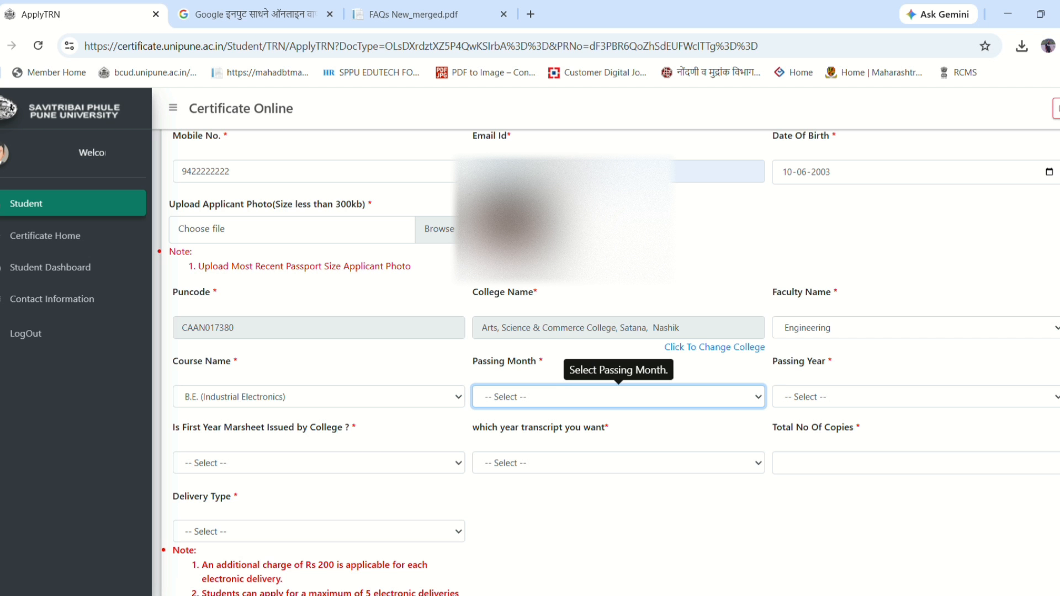
{"action": "left_click", "coordinate": [563, 251]}
{"action": "left_click", "coordinate": [871, 397]}
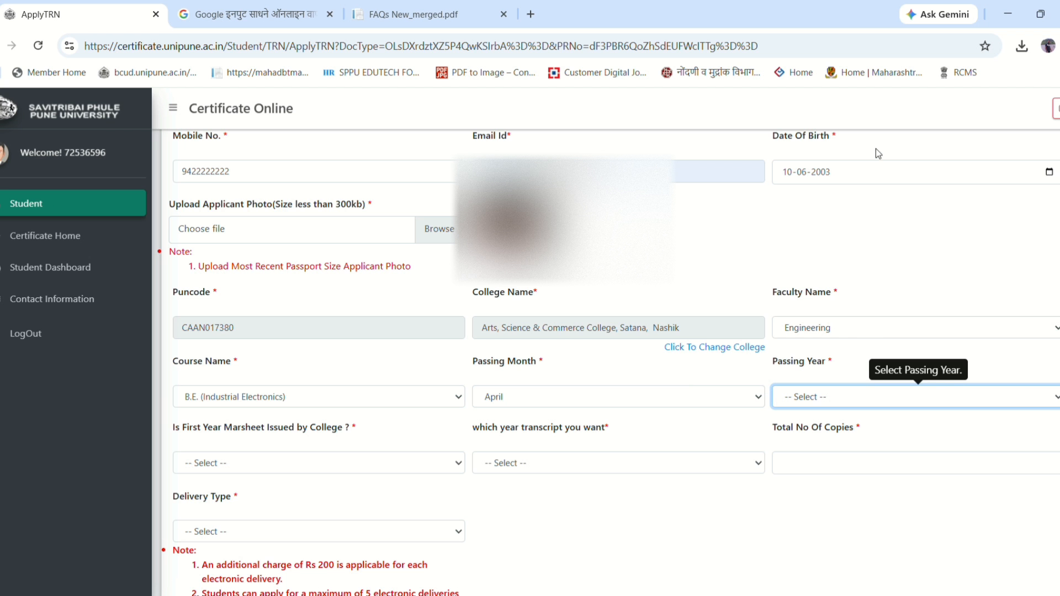
{"action": "left_click", "coordinate": [834, 374]}
{"action": "scroll", "coordinate": [716, 341], "scroll_direction": "down", "scroll_amount": 3}
{"action": "left_click", "coordinate": [668, 278]}
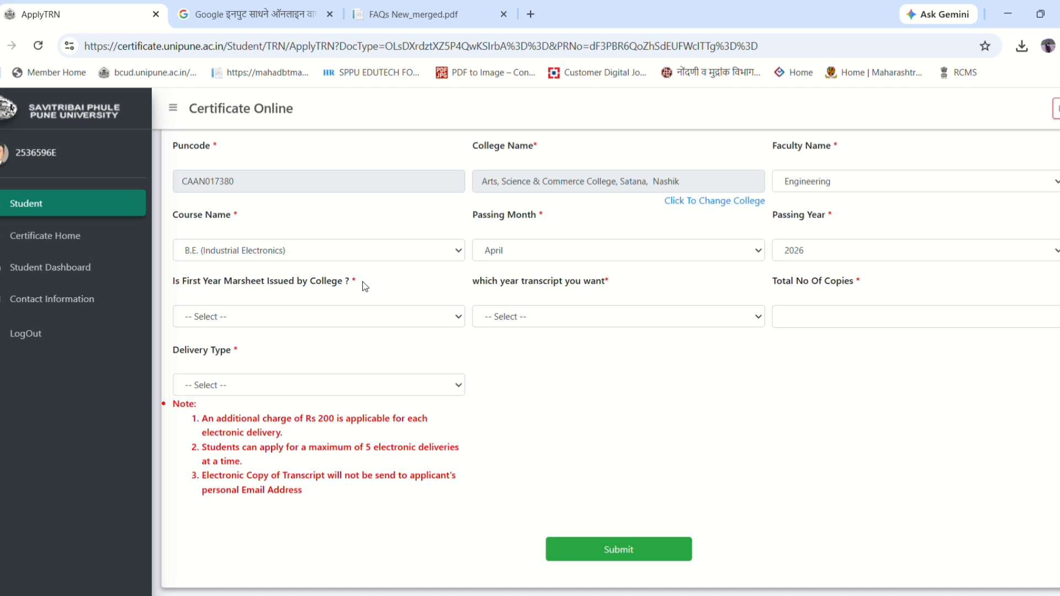
- Answer No to 'Is First Year Marsheet Issued by College', after briefly trying Yes
{"action": "left_click_drag", "start_coordinate": [363, 284], "coordinate": [167, 281]}
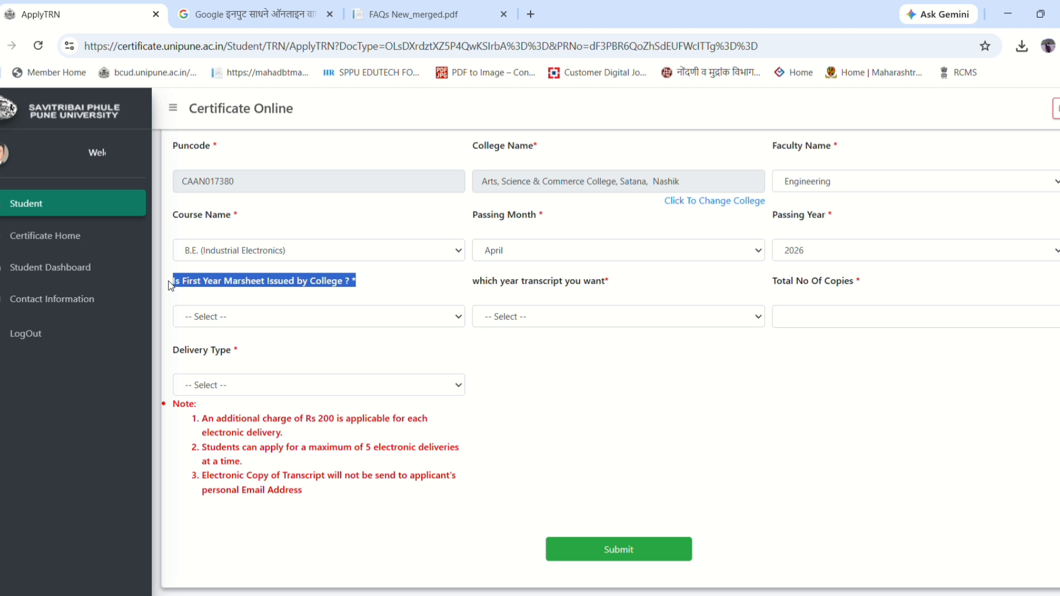
{"action": "left_click", "coordinate": [416, 292]}
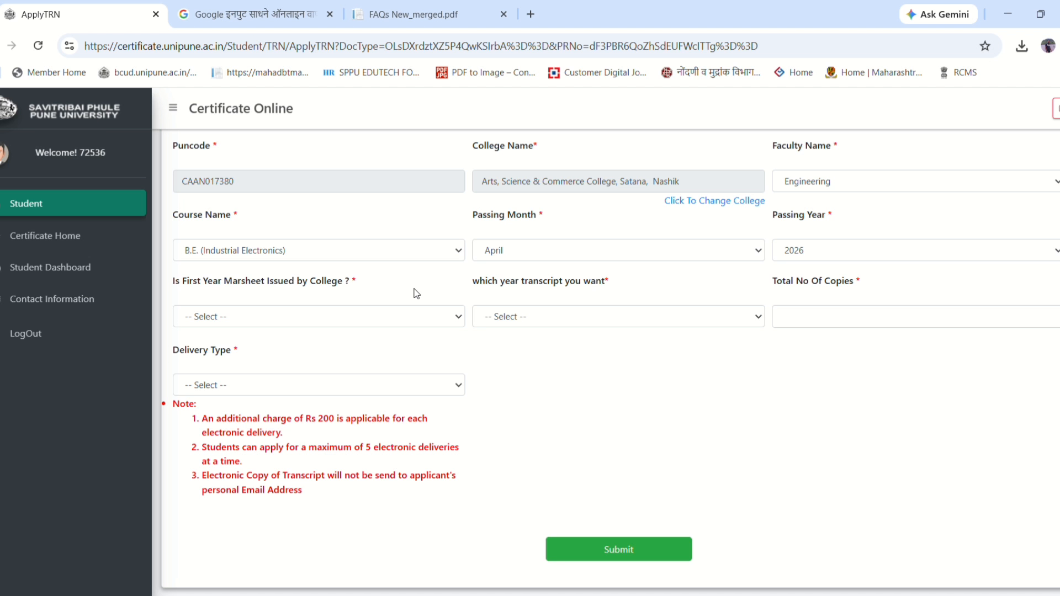
{"action": "left_click", "coordinate": [336, 319]}
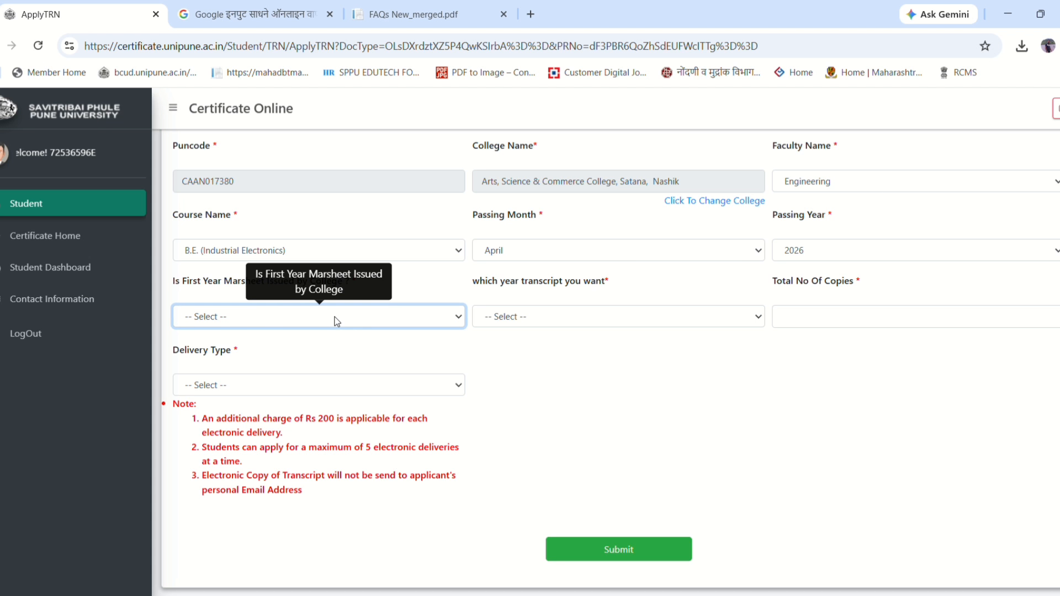
{"action": "left_click", "coordinate": [277, 377]}
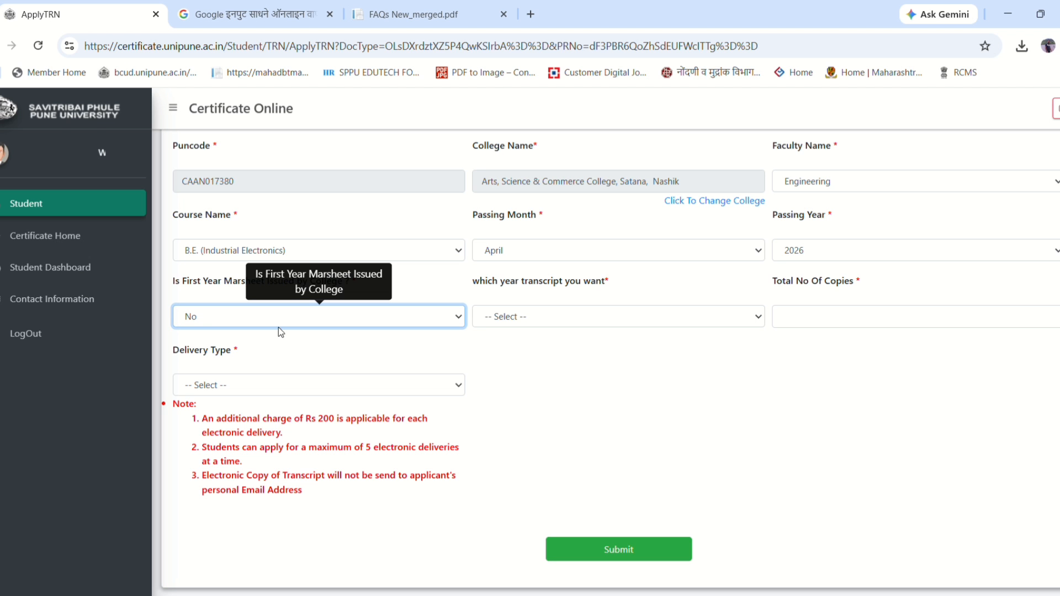
{"action": "left_click", "coordinate": [279, 326]}
{"action": "left_click", "coordinate": [252, 356]}
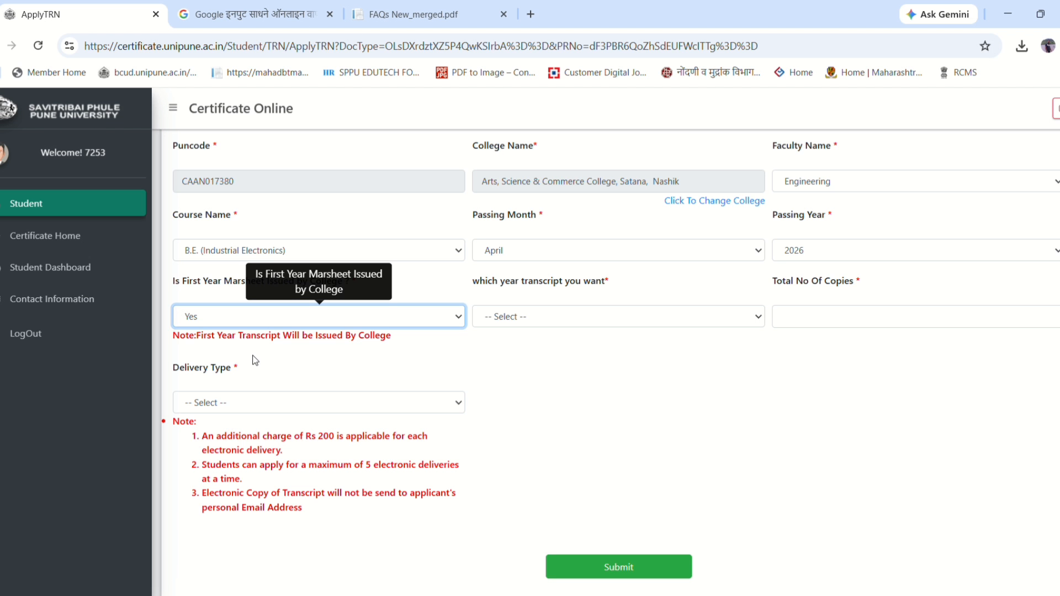
{"action": "left_click", "coordinate": [467, 356]}
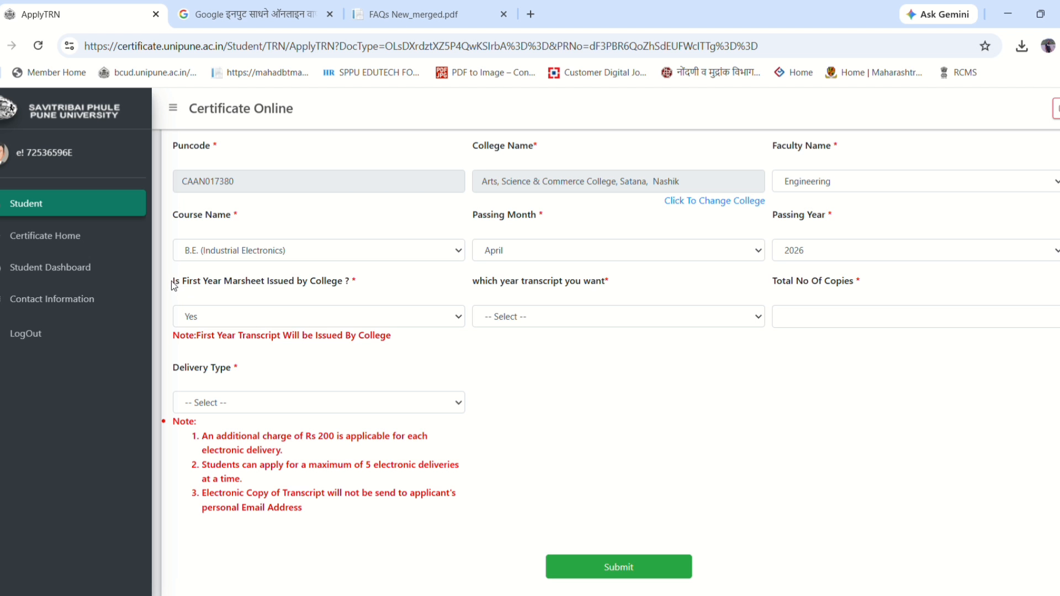
{"action": "left_click_drag", "start_coordinate": [174, 285], "coordinate": [367, 281]}
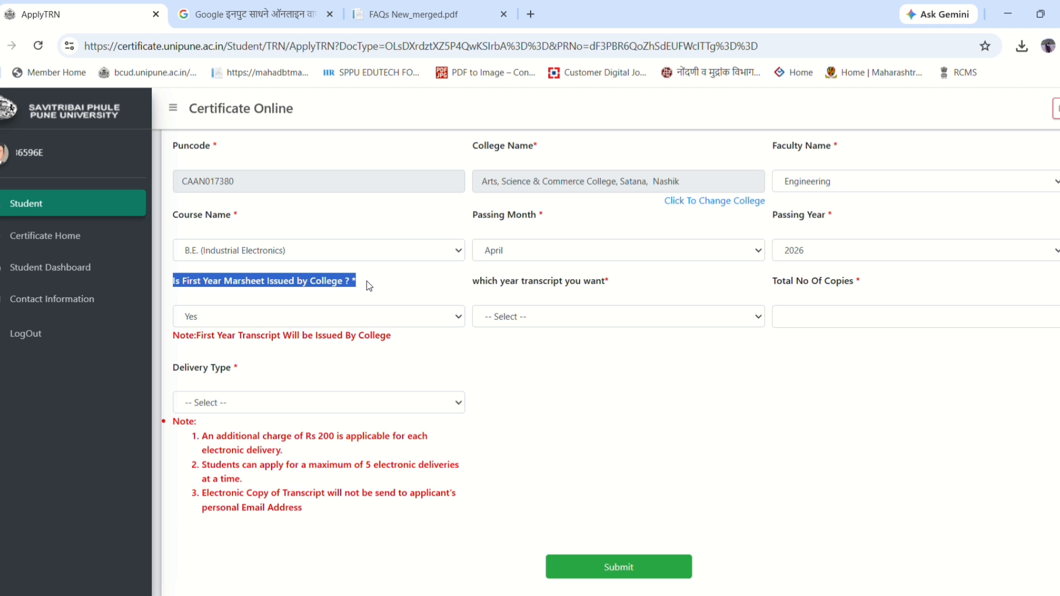
{"action": "left_click", "coordinate": [246, 314]}
{"action": "left_click", "coordinate": [244, 368]}
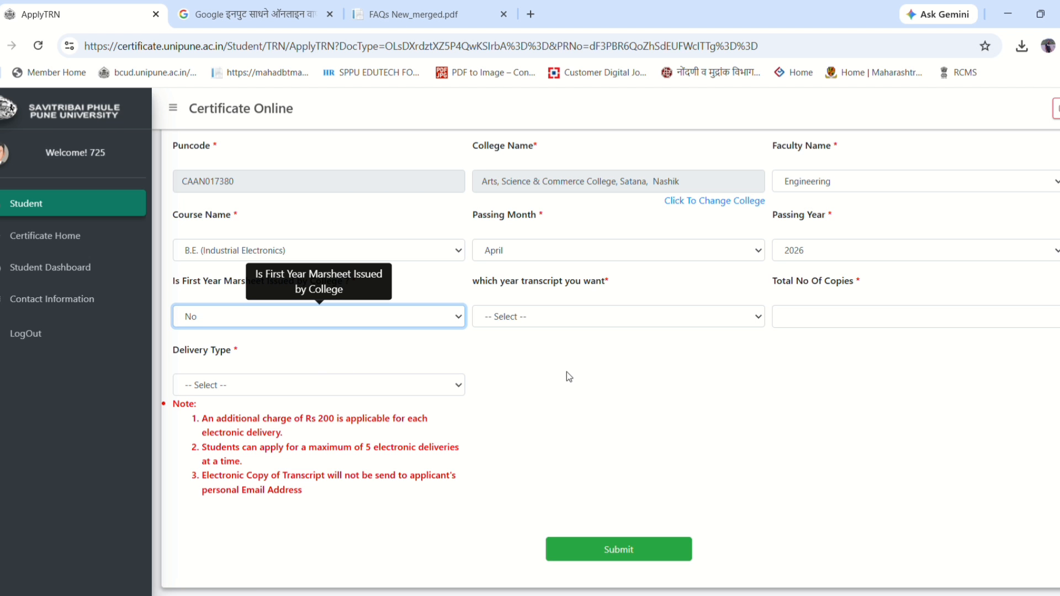
- Try ticking transcript years 1st through 4th Year in the year list
{"action": "left_click_drag", "start_coordinate": [484, 297], "coordinate": [568, 287]}
{"action": "left_click", "coordinate": [629, 284]}
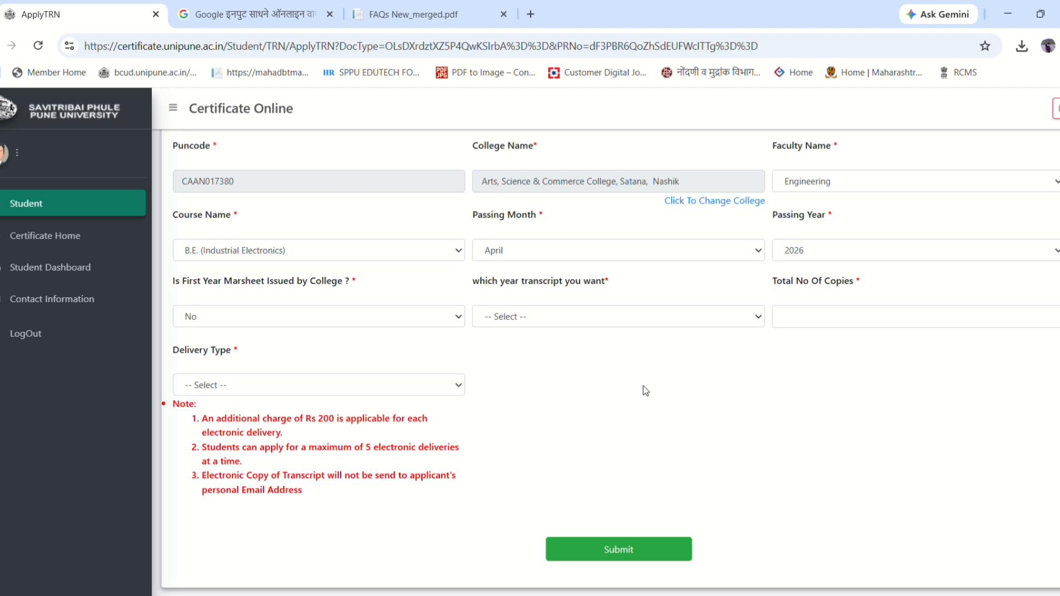
{"action": "left_click", "coordinate": [575, 319]}
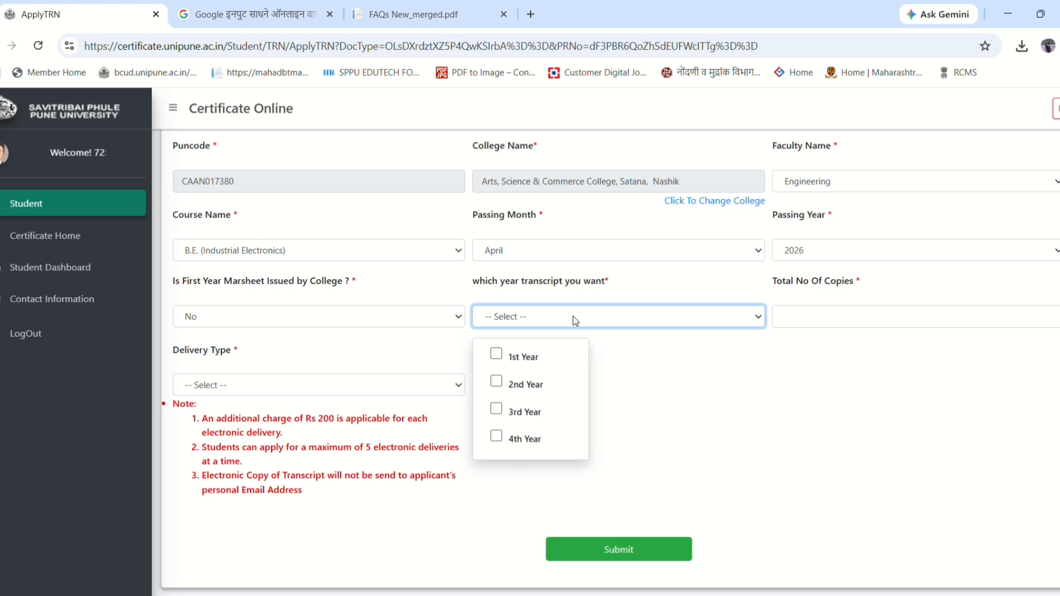
{"action": "left_click", "coordinate": [497, 356]}
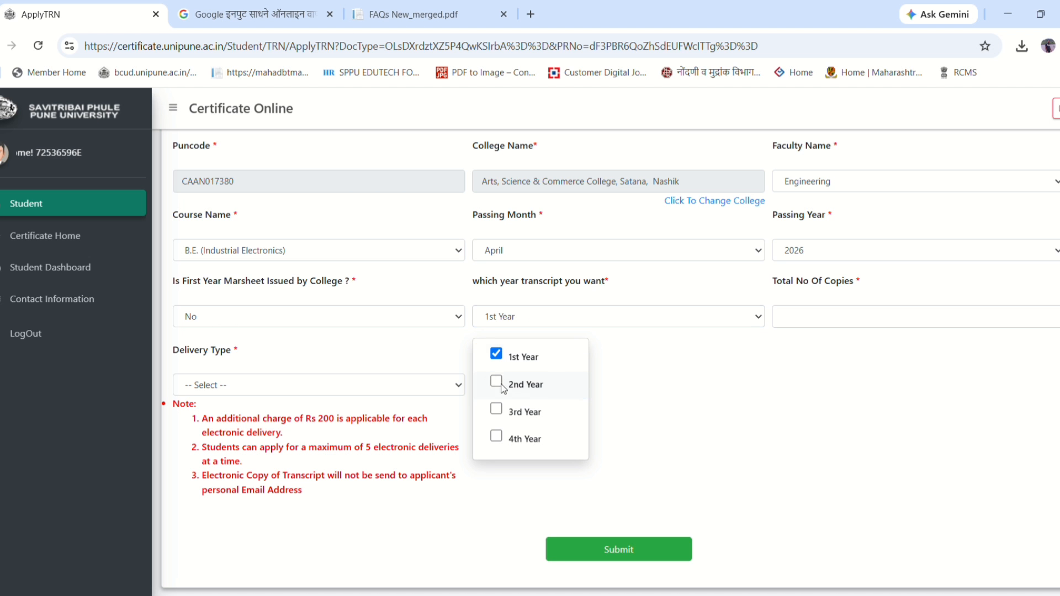
{"action": "left_click", "coordinate": [497, 383]}
{"action": "left_click", "coordinate": [504, 321]}
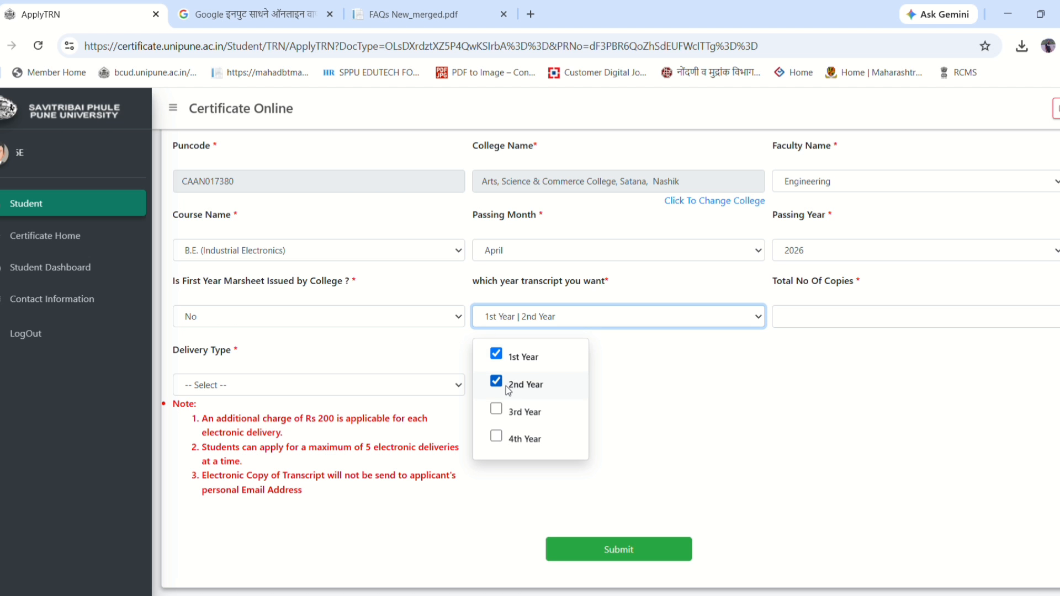
{"action": "left_click", "coordinate": [497, 411]}
{"action": "left_click", "coordinate": [497, 440]}
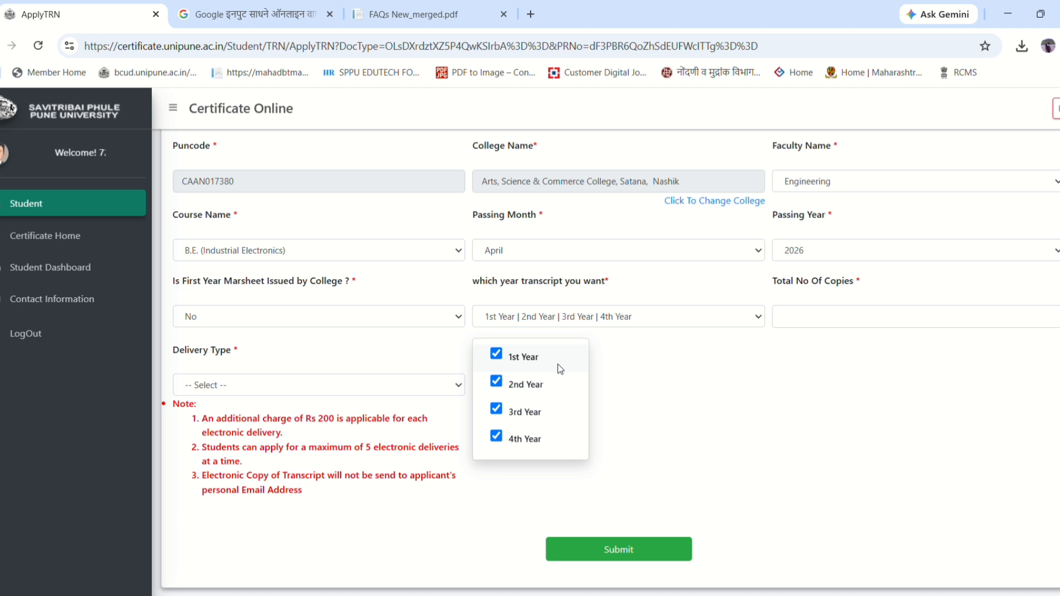
{"action": "left_click", "coordinate": [521, 316]}
- Switch the marksheet answer to Yes and back to No, checking the year list
{"action": "left_click", "coordinate": [272, 320]}
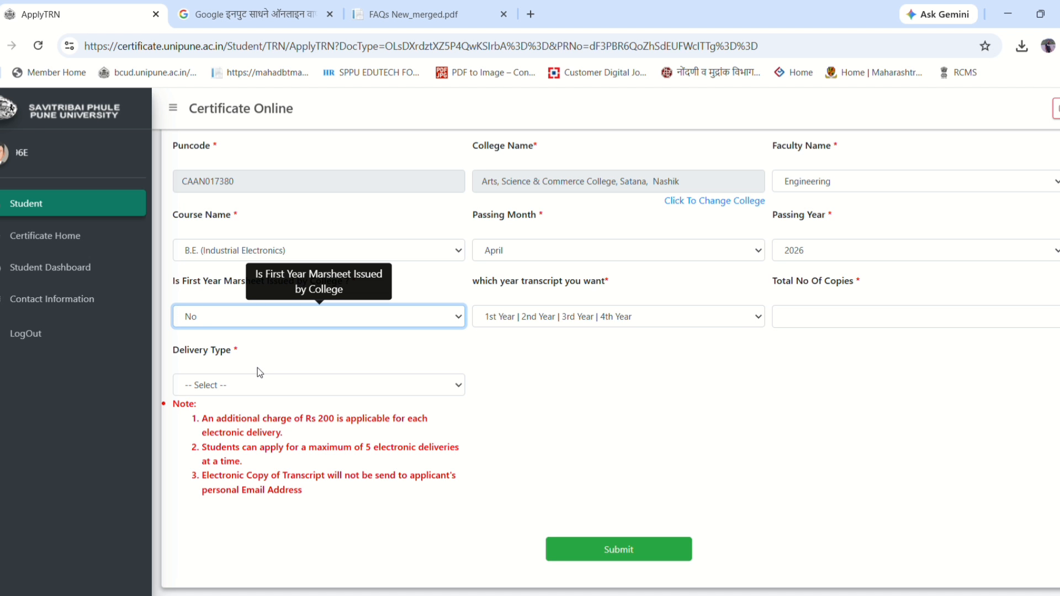
{"action": "left_click", "coordinate": [256, 357]}
{"action": "left_click", "coordinate": [424, 357]}
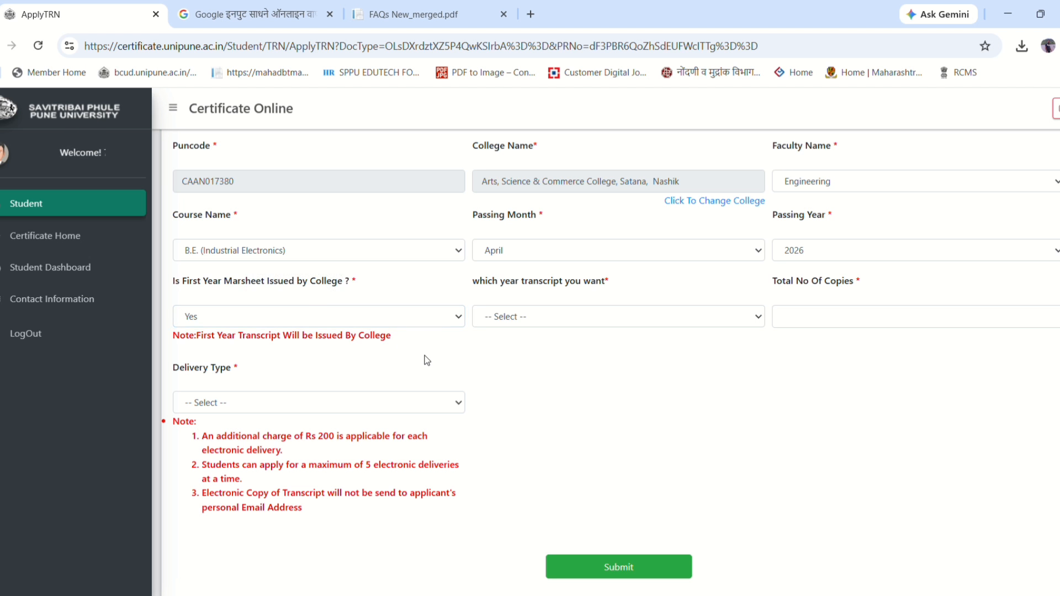
{"action": "left_click_drag", "start_coordinate": [375, 285], "coordinate": [173, 282]}
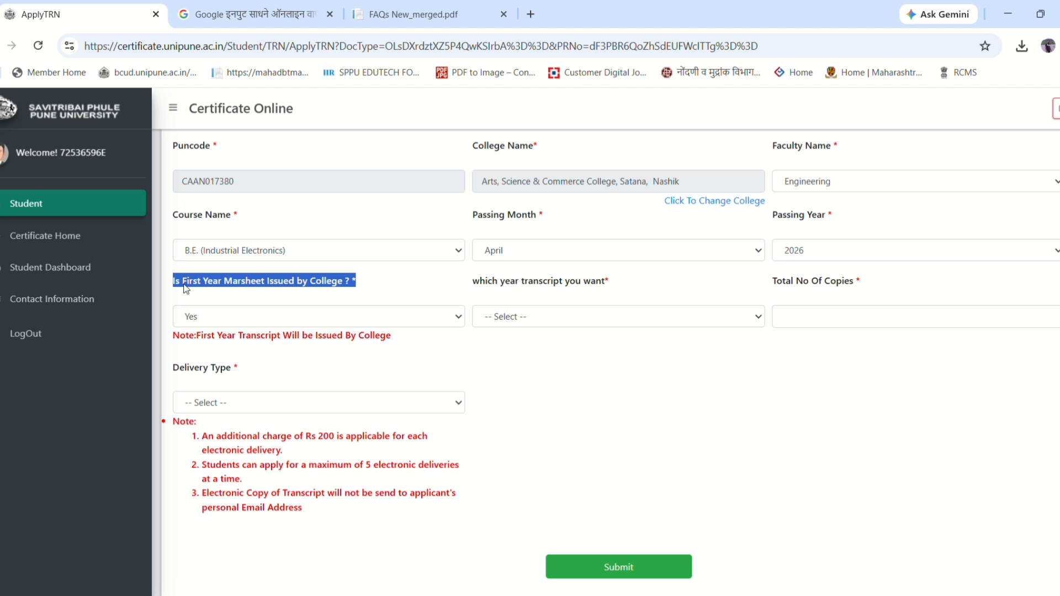
{"action": "left_click", "coordinate": [532, 318]}
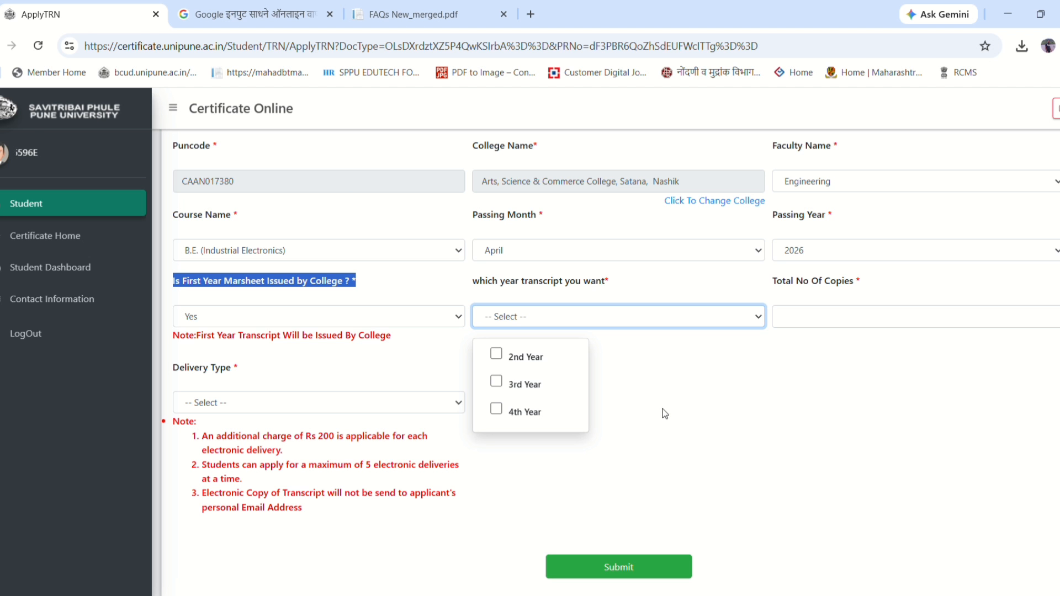
{"action": "left_click", "coordinate": [287, 319]}
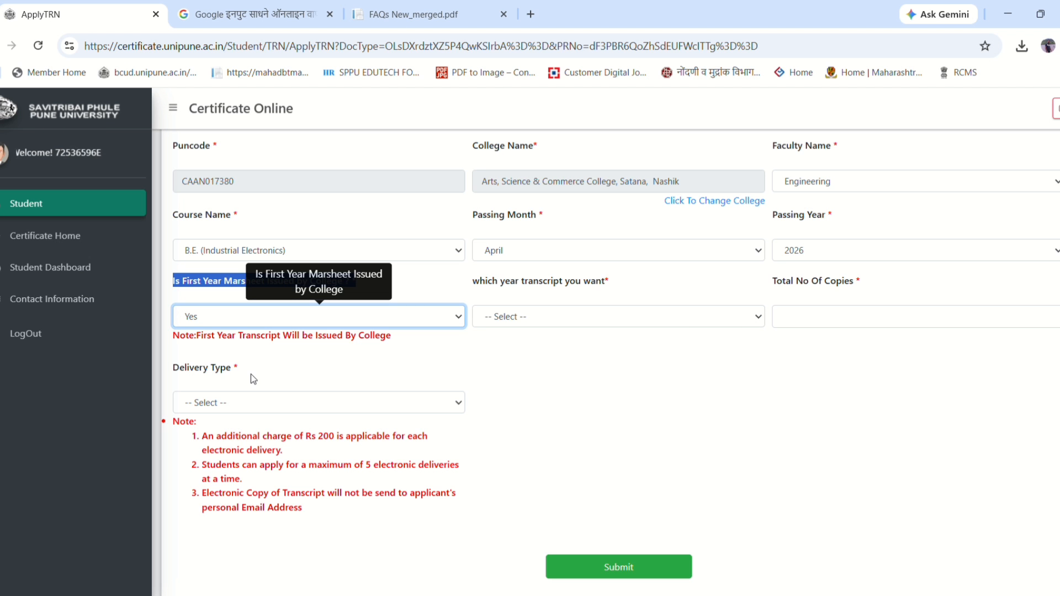
{"action": "key", "text": "Down"}
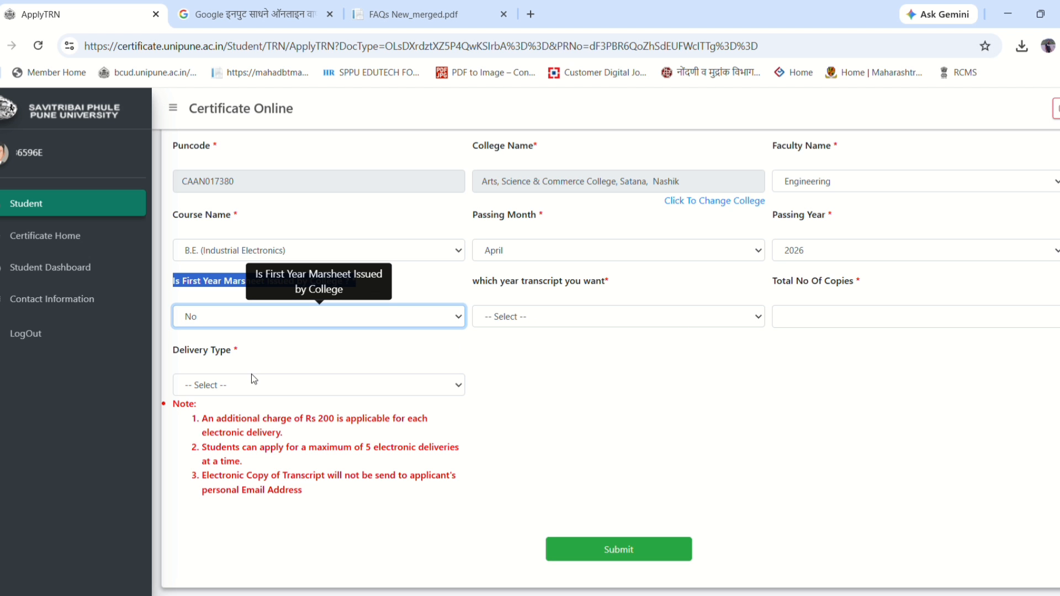
- Tick 1st Year, 2nd Year and 3rd Year in the transcript-year list
{"action": "left_click", "coordinate": [521, 320]}
{"action": "left_click", "coordinate": [502, 365]}
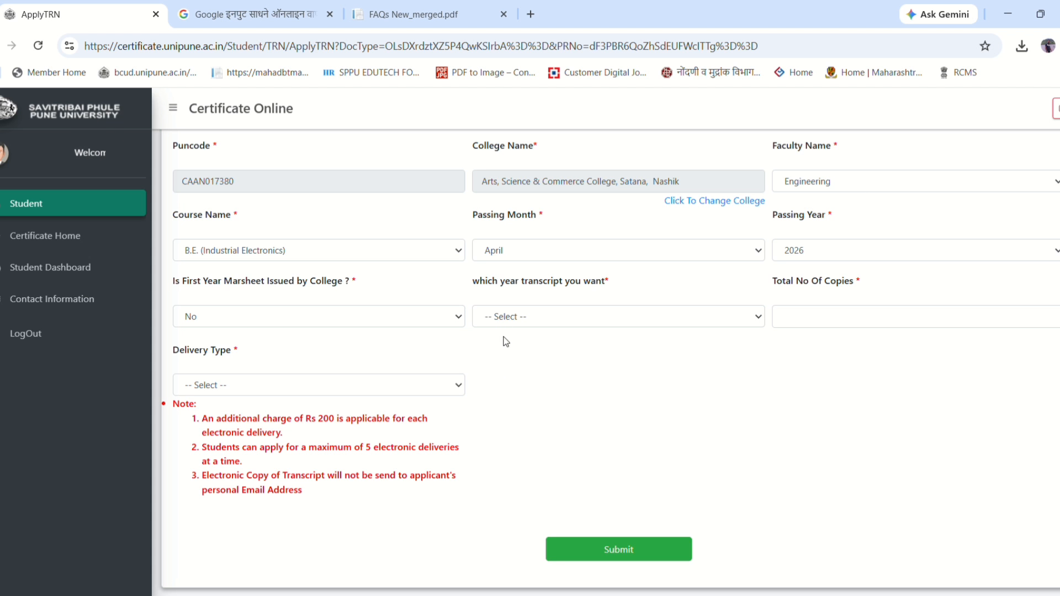
{"action": "left_click", "coordinate": [500, 313]}
{"action": "left_click", "coordinate": [503, 356]}
{"action": "left_click", "coordinate": [504, 317]}
{"action": "left_click", "coordinate": [497, 383]}
{"action": "left_click", "coordinate": [498, 410]}
{"action": "left_click", "coordinate": [535, 434]}
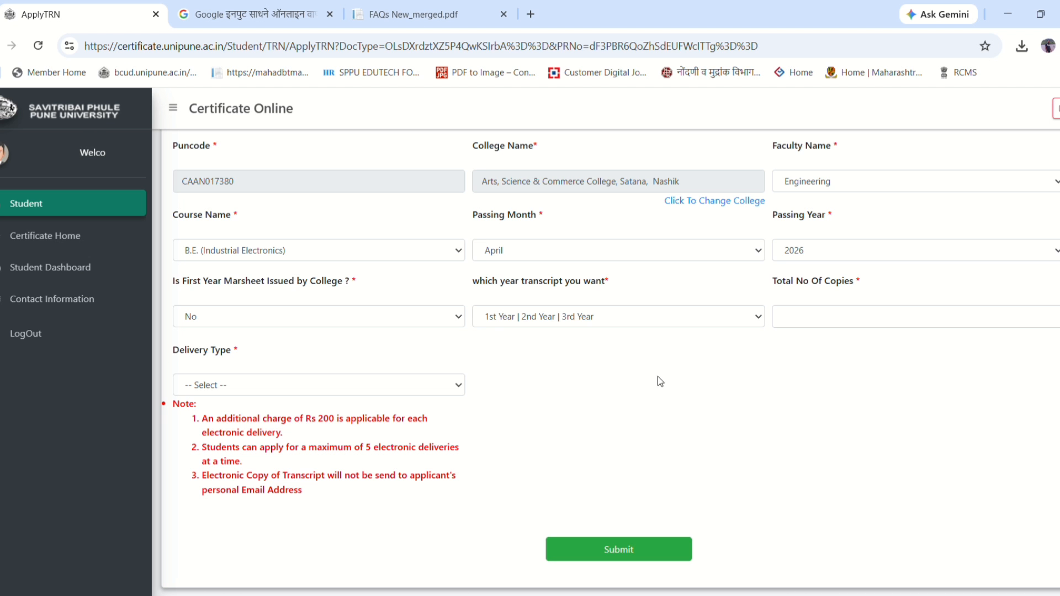
- Enter 2 as the total number of copies
{"action": "left_click", "coordinate": [843, 324]}
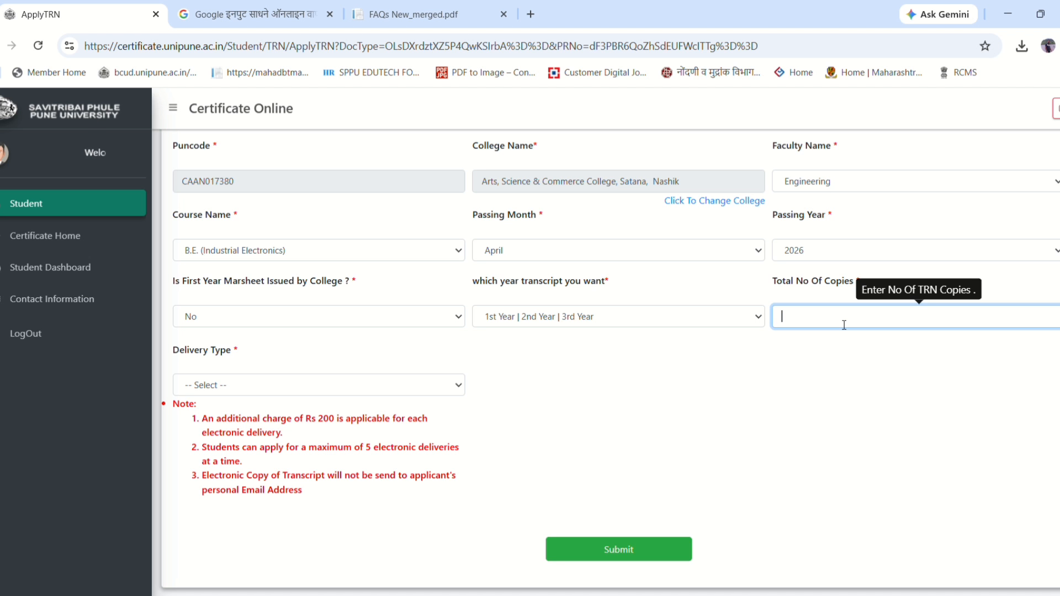
{"action": "type", "text": "2"}
{"action": "left_click", "coordinate": [744, 406]}
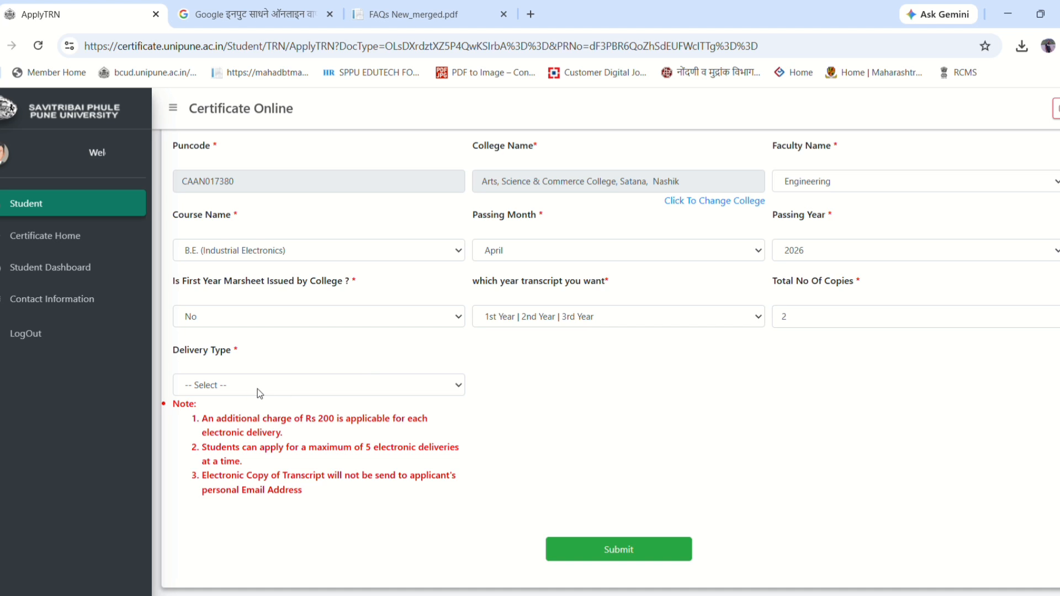
- Tick both By Post and Electronic Delivery as the delivery type
{"action": "left_click", "coordinate": [287, 388]}
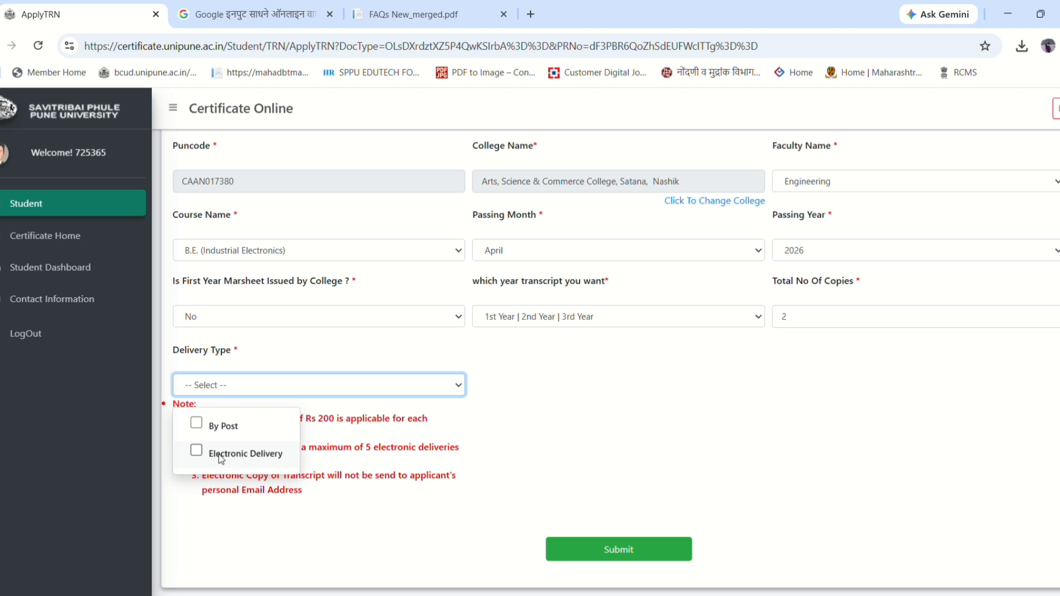
{"action": "left_click", "coordinate": [197, 424]}
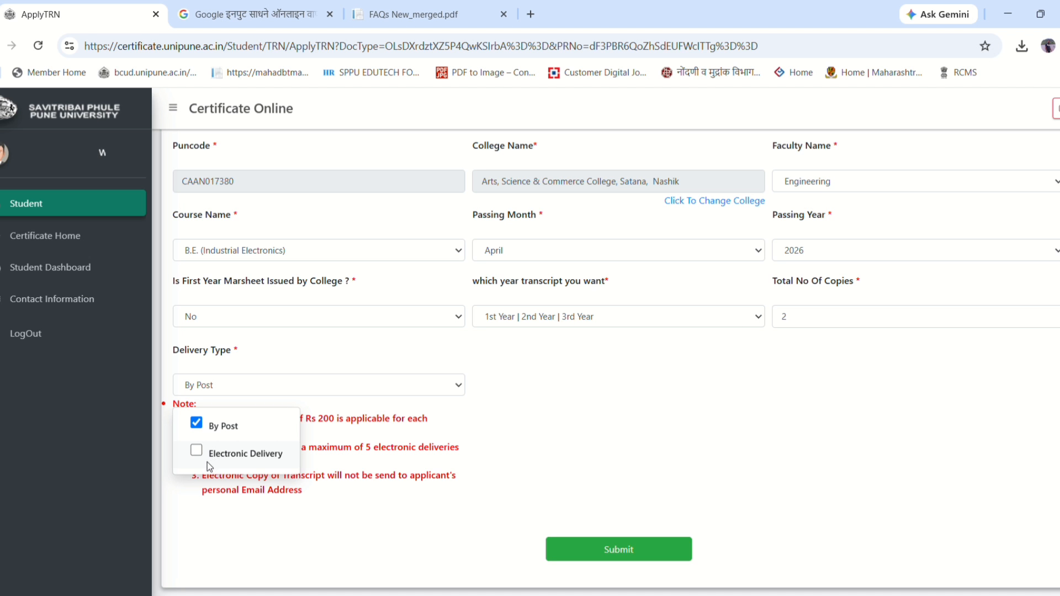
{"action": "left_click", "coordinate": [196, 451]}
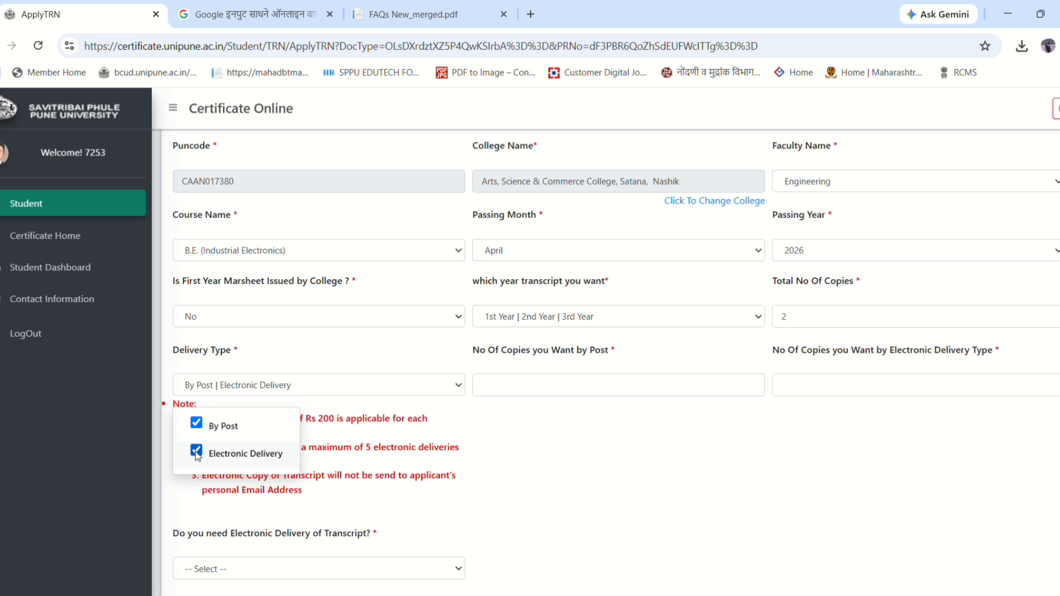
{"action": "left_click", "coordinate": [195, 424]}
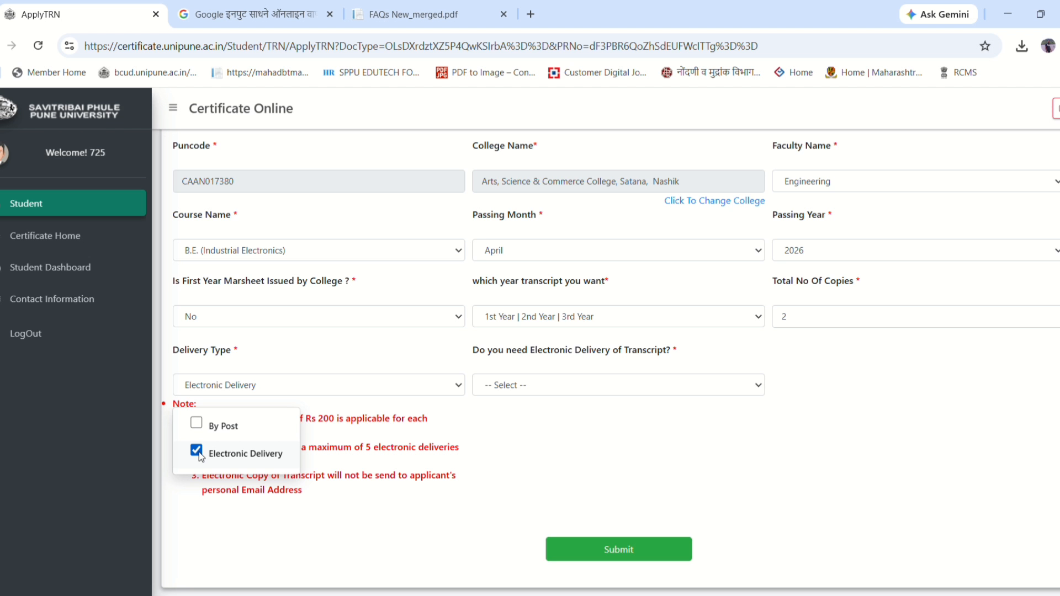
{"action": "left_click", "coordinate": [195, 425]}
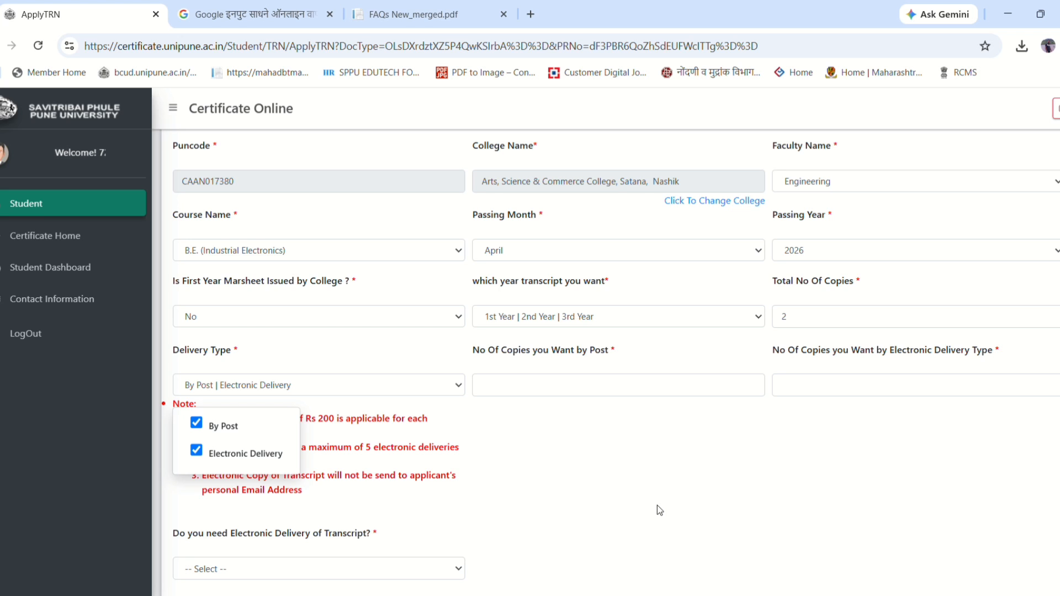
{"action": "left_click", "coordinate": [611, 454]}
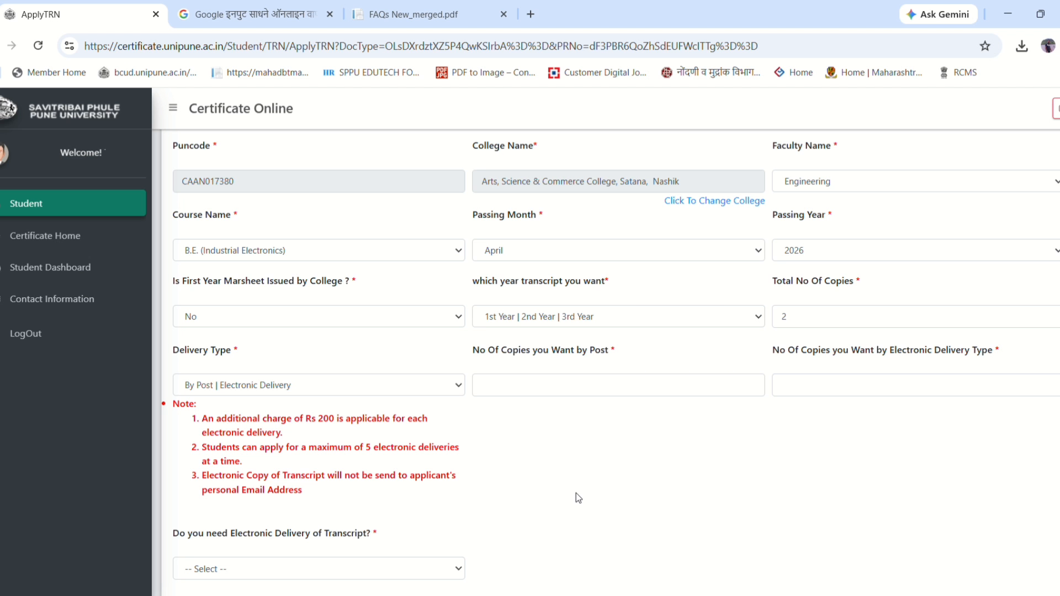
- Enter 1 postal copy and 1 electronic copy
{"action": "left_click", "coordinate": [536, 392]}
{"action": "type", "text": "1"}
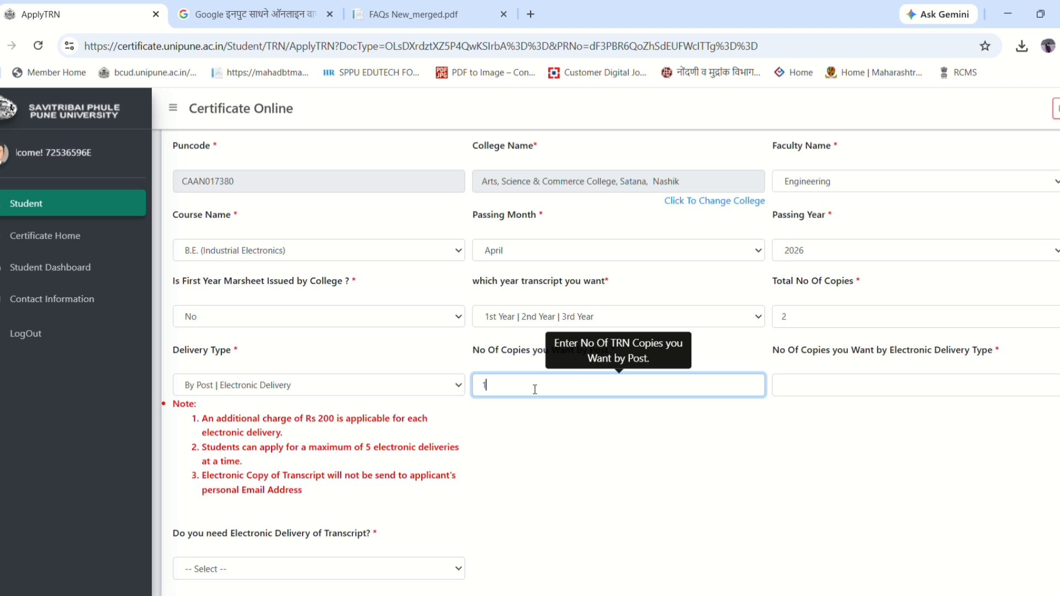
{"action": "left_click", "coordinate": [737, 492]}
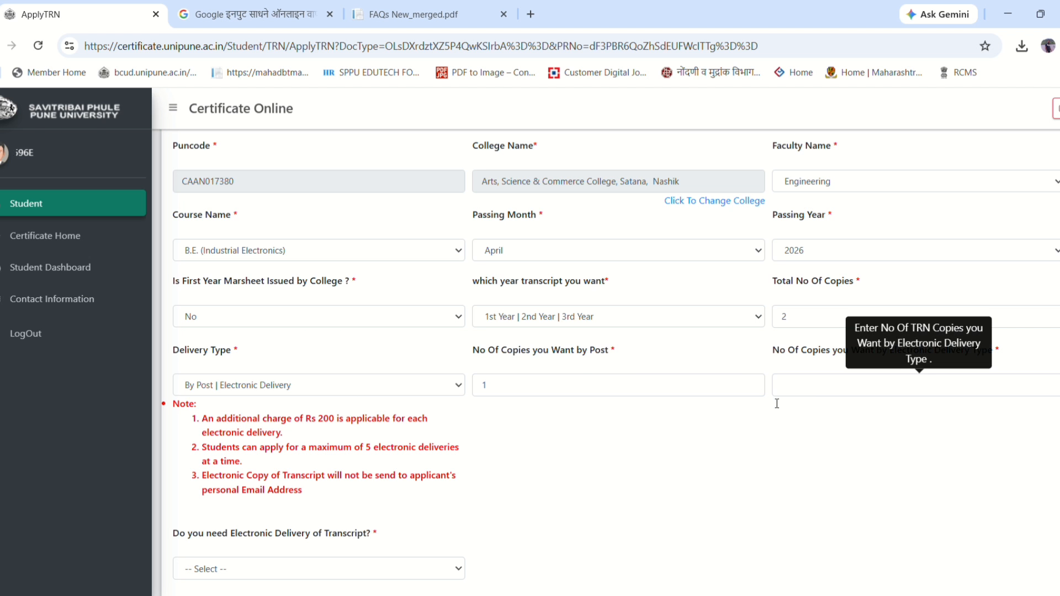
{"action": "left_click", "coordinate": [811, 390]}
{"action": "type", "text": "1"}
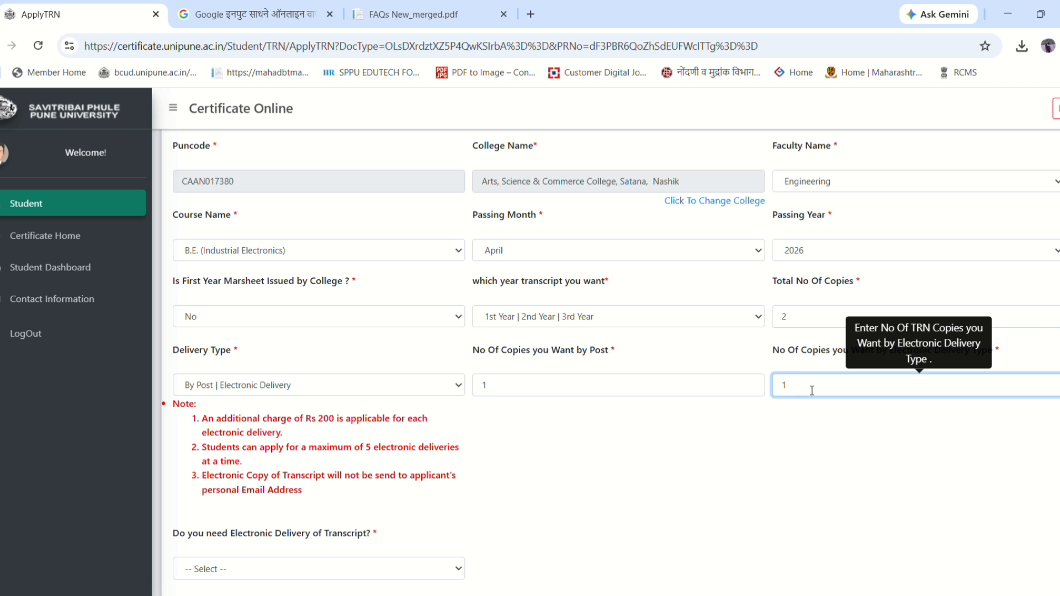
{"action": "left_click", "coordinate": [732, 505]}
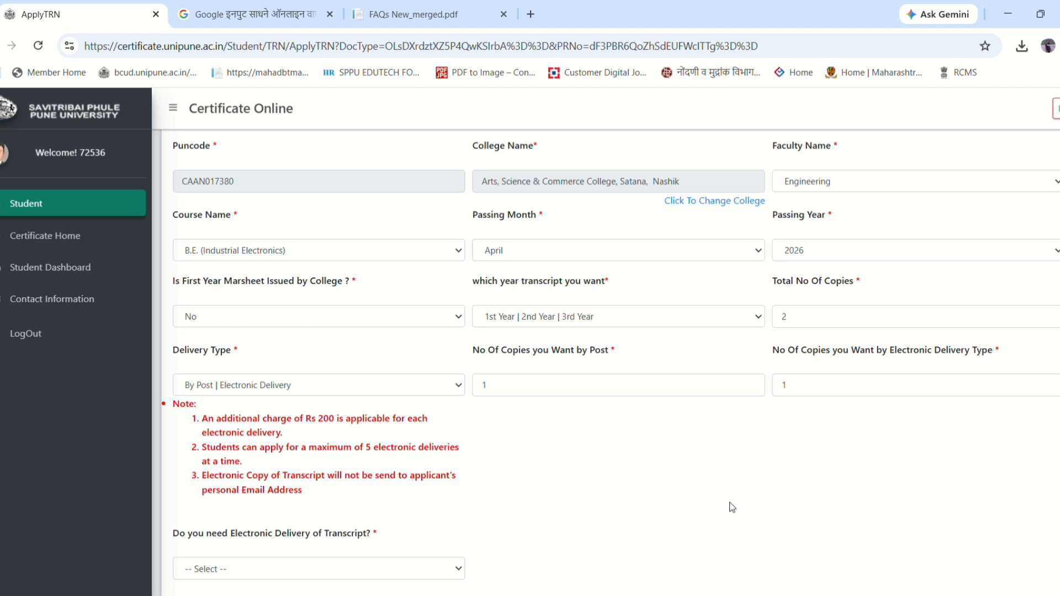
- Switch the delivery type to Electronic Delivery only
{"action": "left_click", "coordinate": [246, 386]}
{"action": "left_click", "coordinate": [197, 451]}
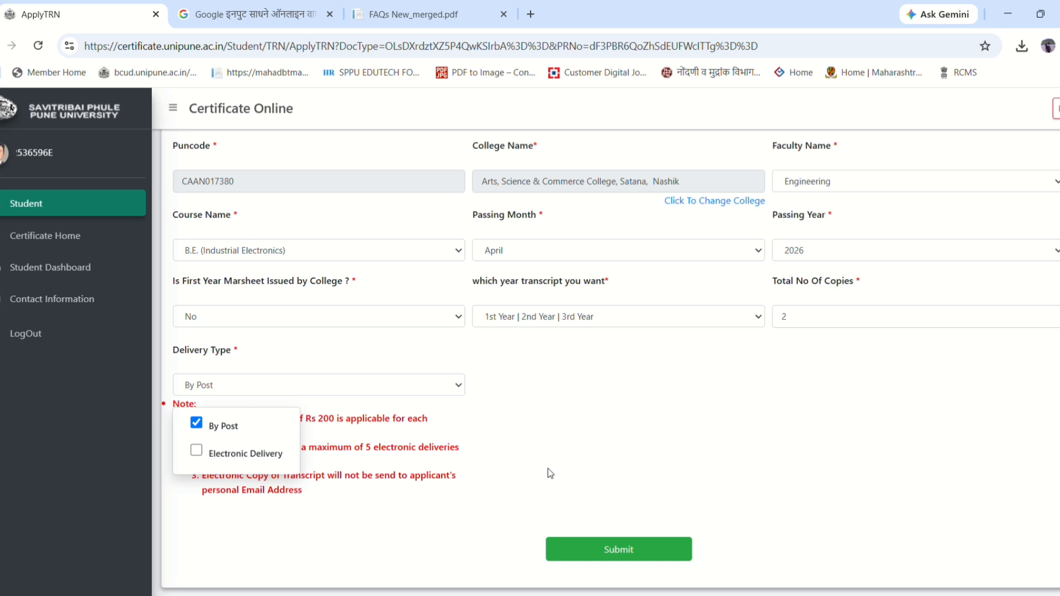
{"action": "left_click", "coordinate": [667, 448]}
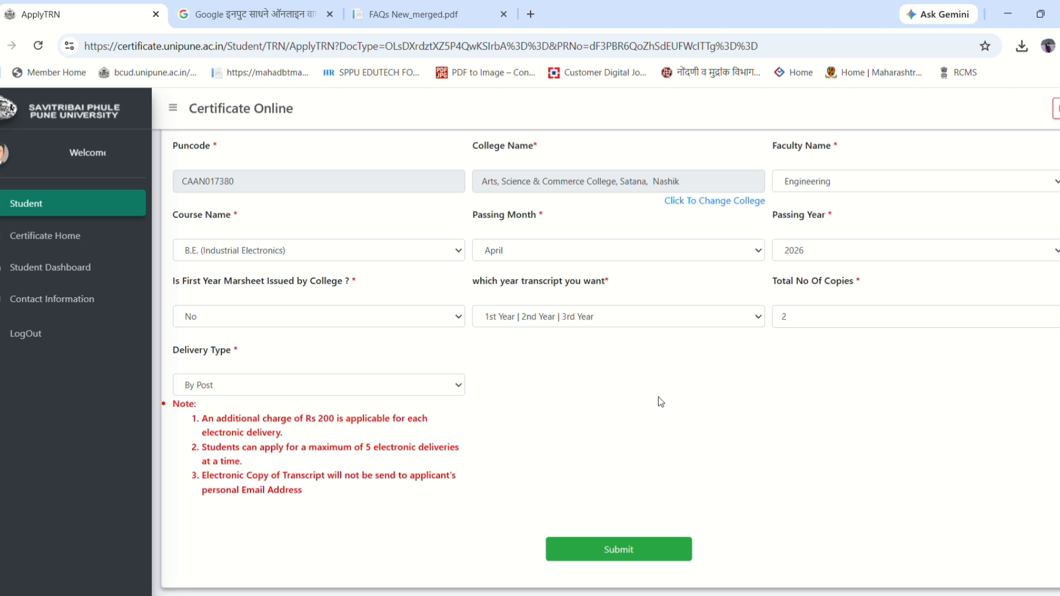
{"action": "left_click", "coordinate": [325, 385]}
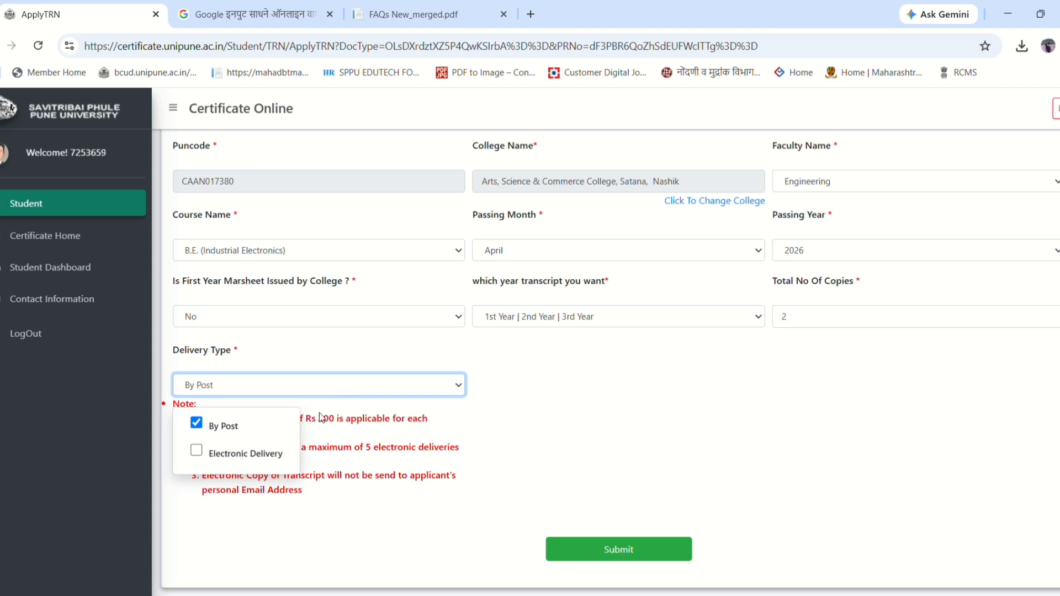
{"action": "left_click", "coordinate": [196, 424]}
{"action": "left_click", "coordinate": [196, 450]}
- Set the electronic delivery destination to Other Organization/Univeristy, not WES
{"action": "left_click", "coordinate": [597, 388]}
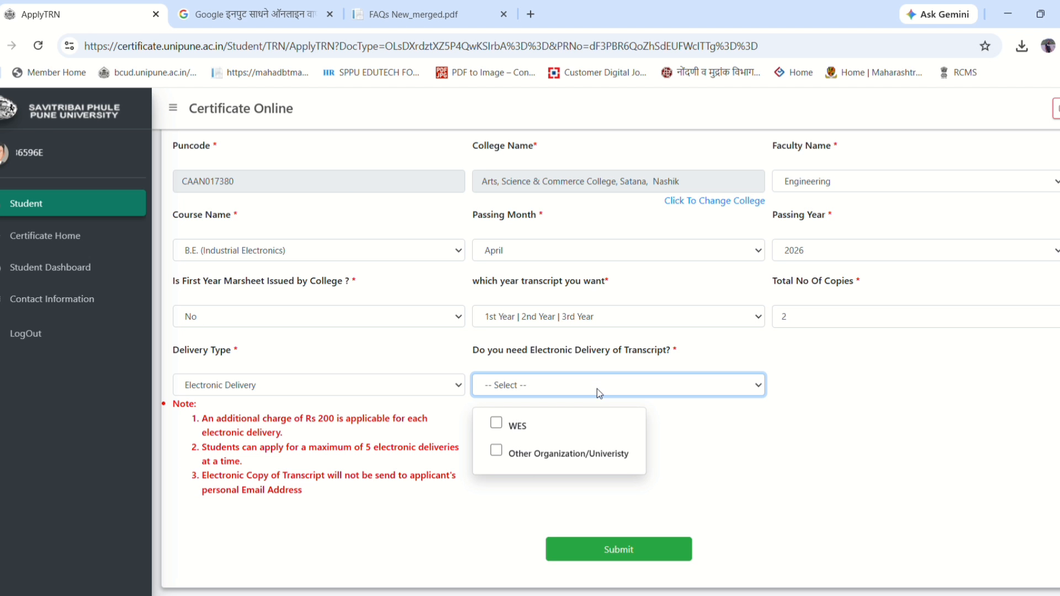
{"action": "left_click", "coordinate": [495, 427]}
{"action": "left_click", "coordinate": [497, 452]}
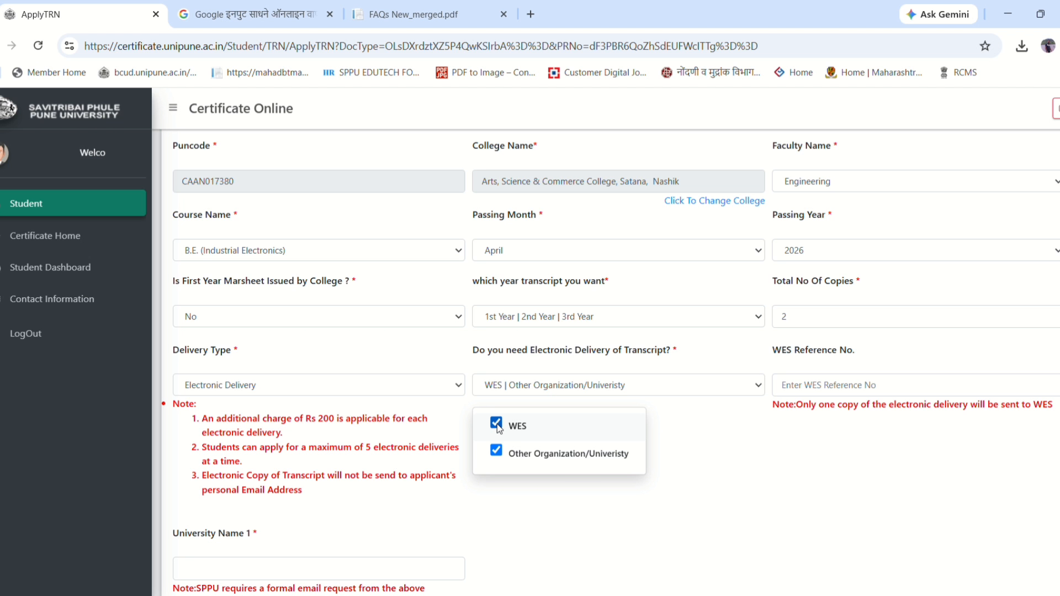
{"action": "left_click", "coordinate": [496, 425]}
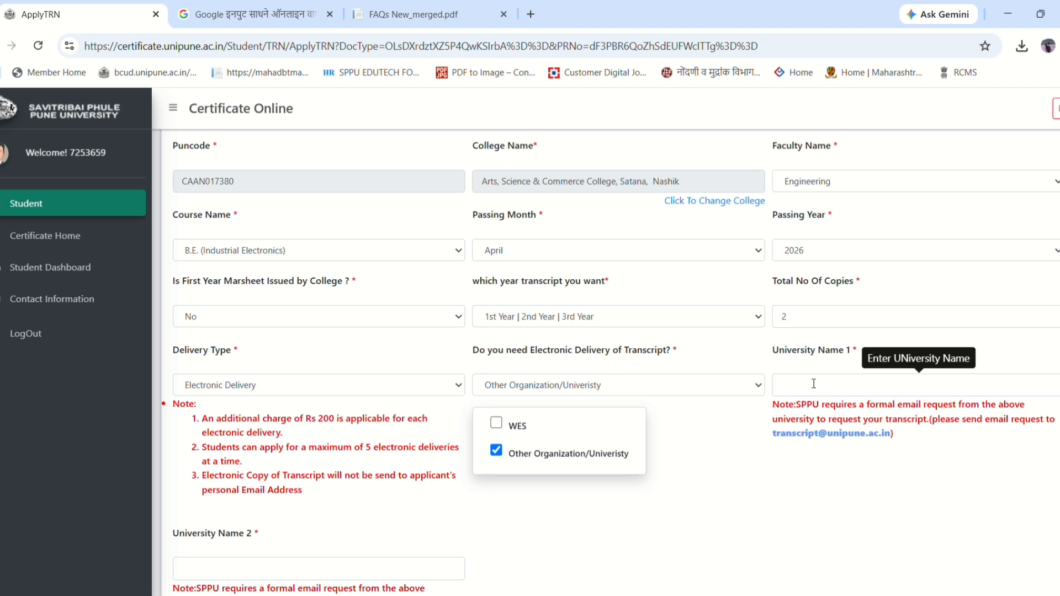
{"action": "left_click", "coordinate": [633, 506]}
- Add By Post back and re-enter 1 copy each for post and electronic delivery
{"action": "left_click", "coordinate": [280, 387]}
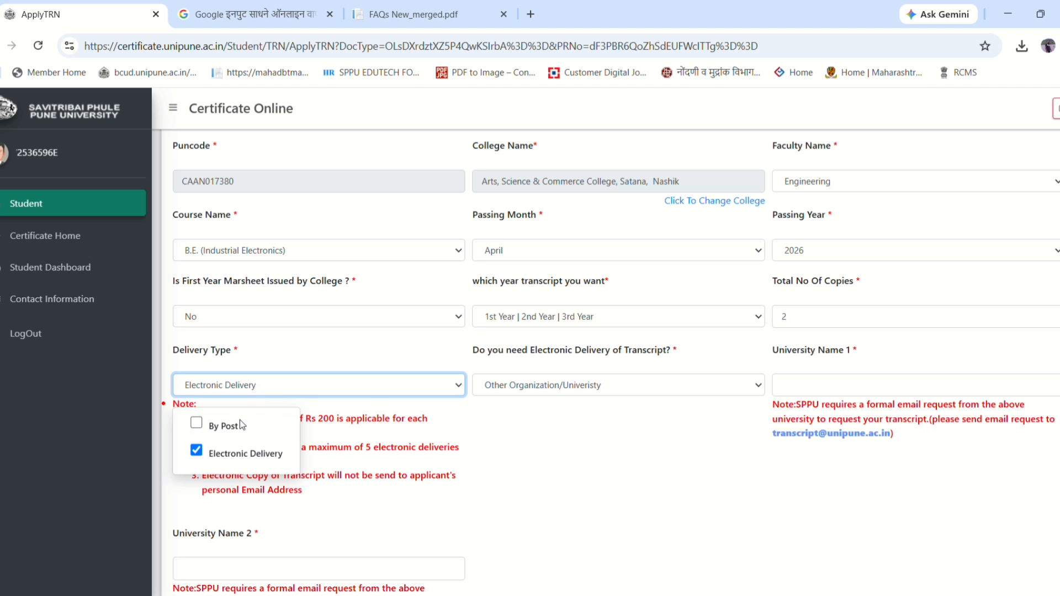
{"action": "left_click", "coordinate": [200, 423]}
{"action": "left_click", "coordinate": [658, 458]}
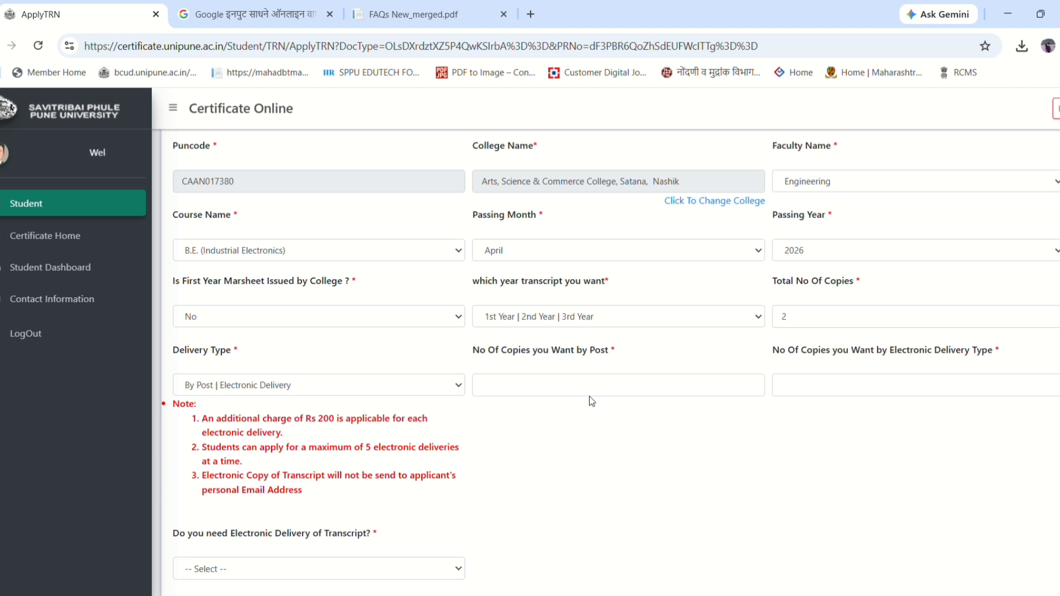
{"action": "left_click", "coordinate": [567, 385]}
{"action": "type", "text": "1"}
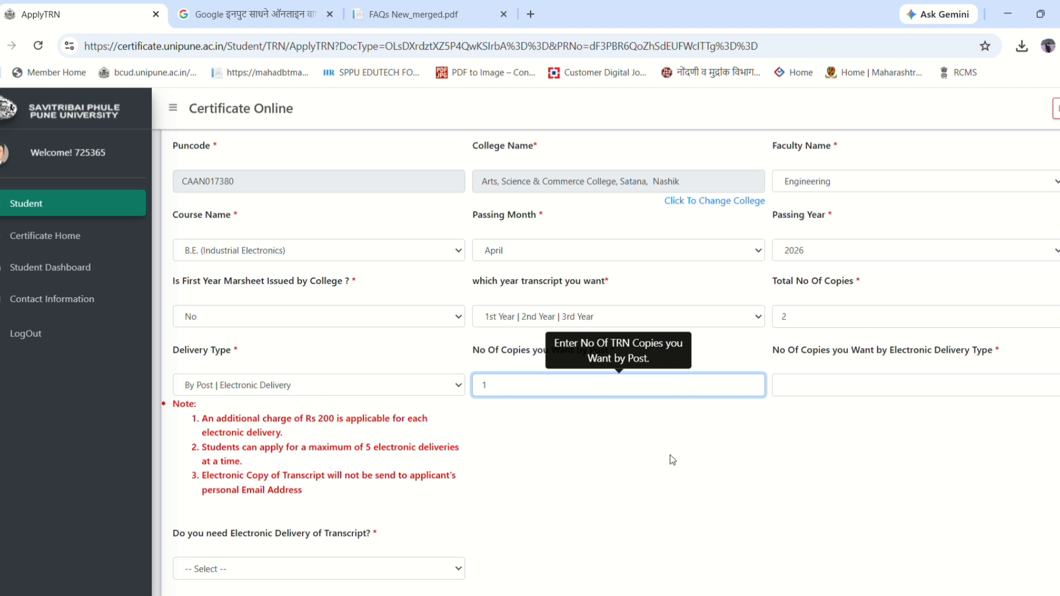
{"action": "left_click", "coordinate": [840, 407]}
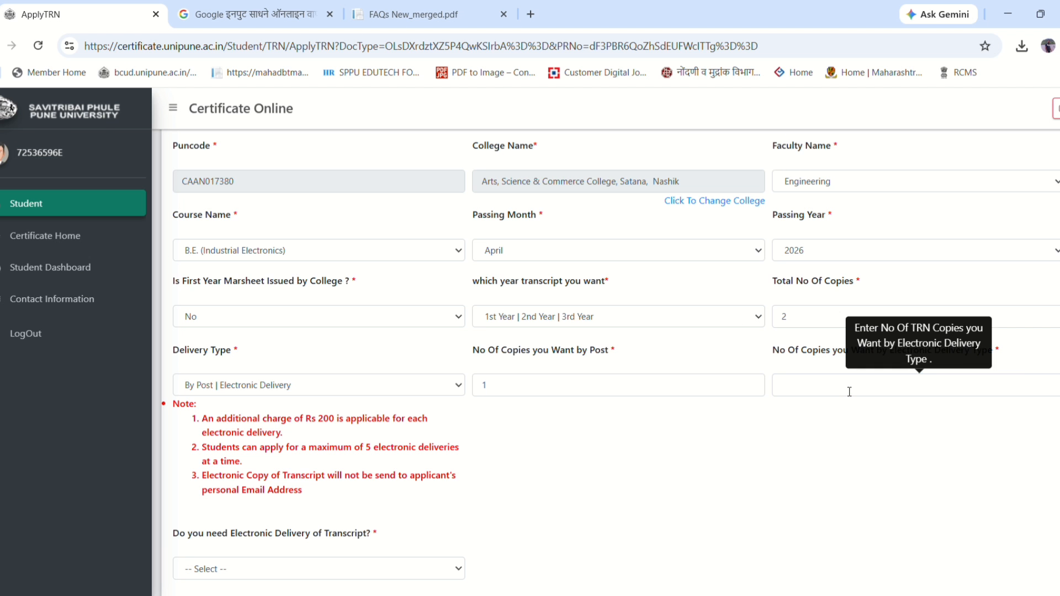
{"action": "left_click", "coordinate": [848, 391]}
{"action": "type", "text": "1"}
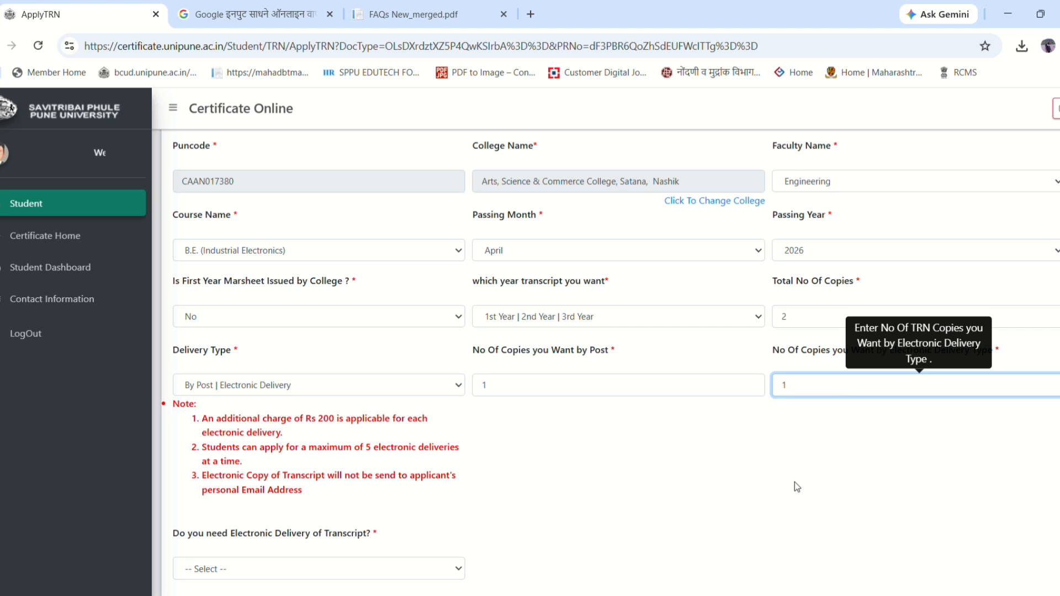
{"action": "left_click", "coordinate": [782, 526]}
{"action": "scroll", "coordinate": [582, 461], "scroll_direction": "down", "scroll_amount": 2}
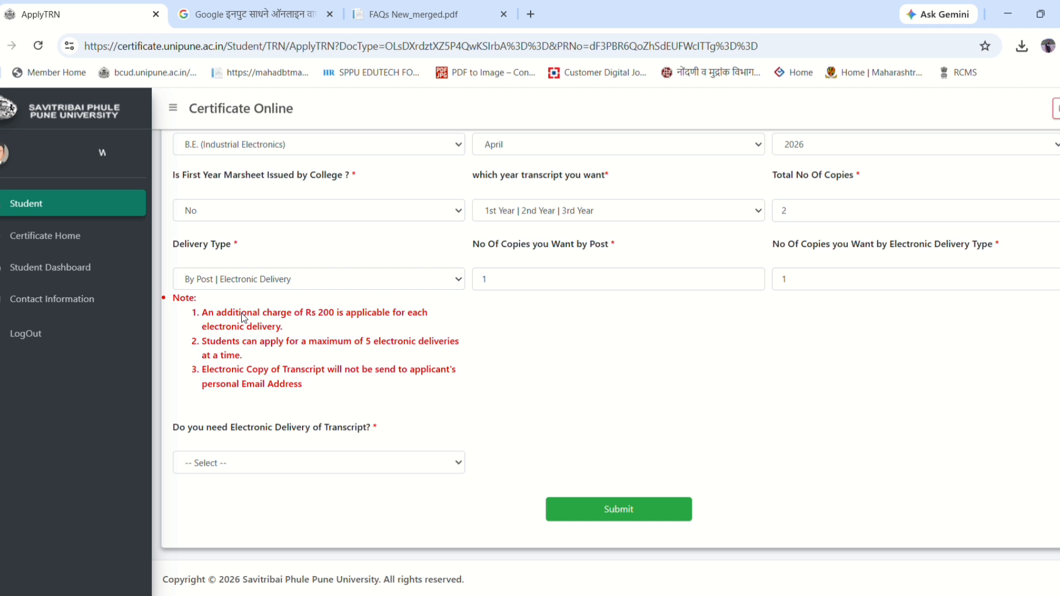
{"action": "left_click", "coordinate": [416, 342]}
{"action": "left_click_drag", "start_coordinate": [254, 314], "coordinate": [339, 316]}
{"action": "left_click", "coordinate": [318, 319]}
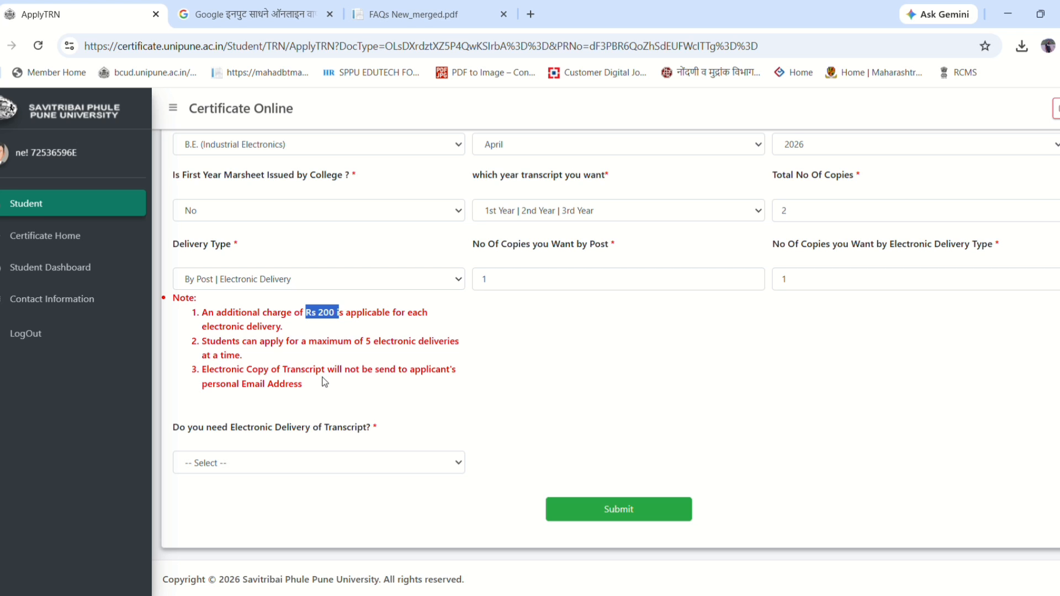
{"action": "left_click_drag", "start_coordinate": [282, 342], "coordinate": [358, 343]}
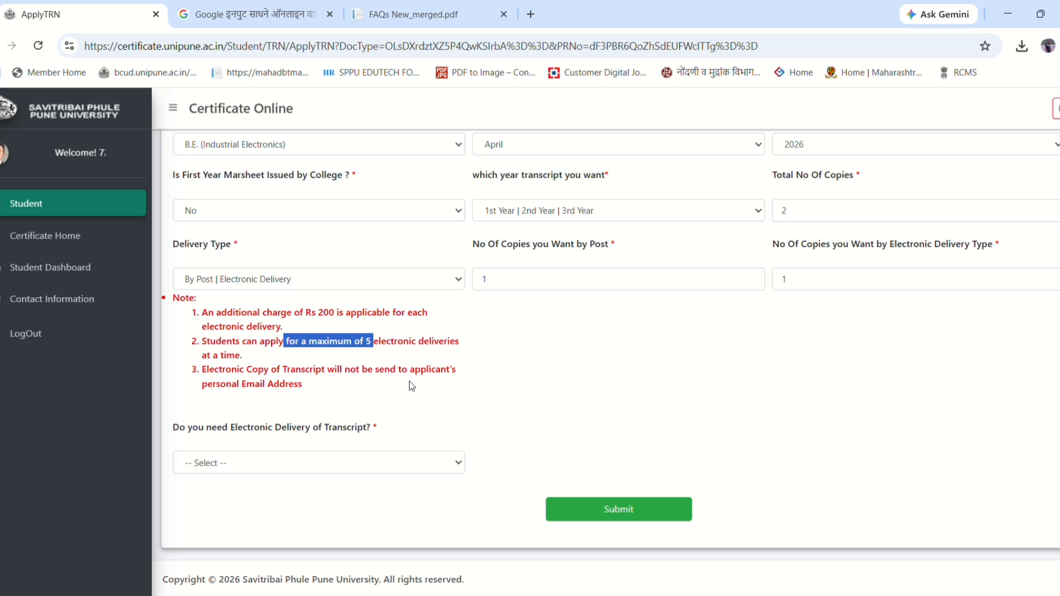
{"action": "left_click_drag", "start_coordinate": [306, 387], "coordinate": [205, 377]}
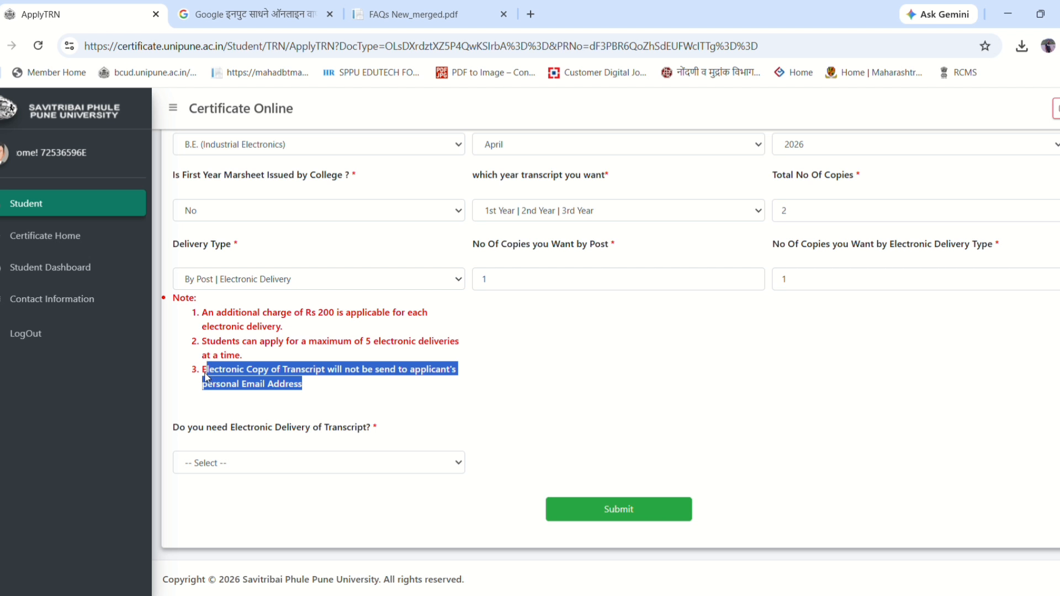
{"action": "left_click", "coordinate": [336, 389]}
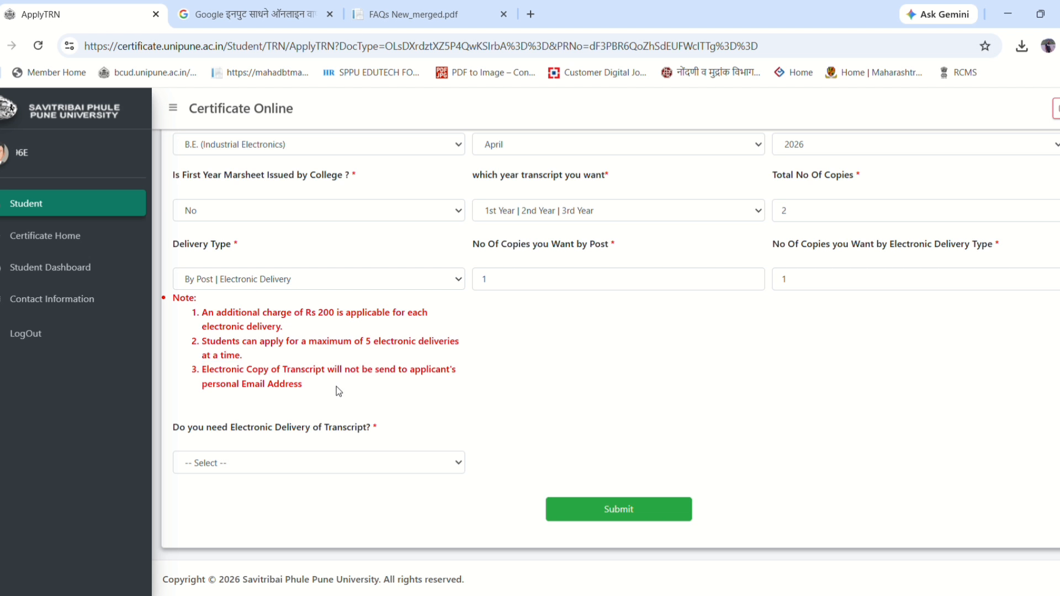
{"action": "left_click_drag", "start_coordinate": [317, 386], "coordinate": [211, 344]}
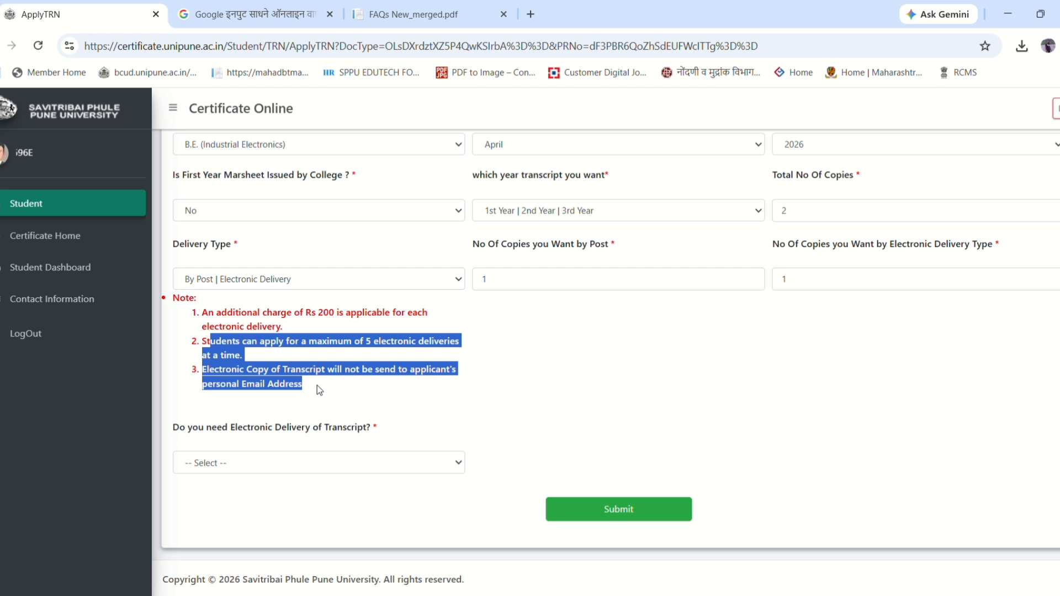
{"action": "left_click", "coordinate": [305, 393]}
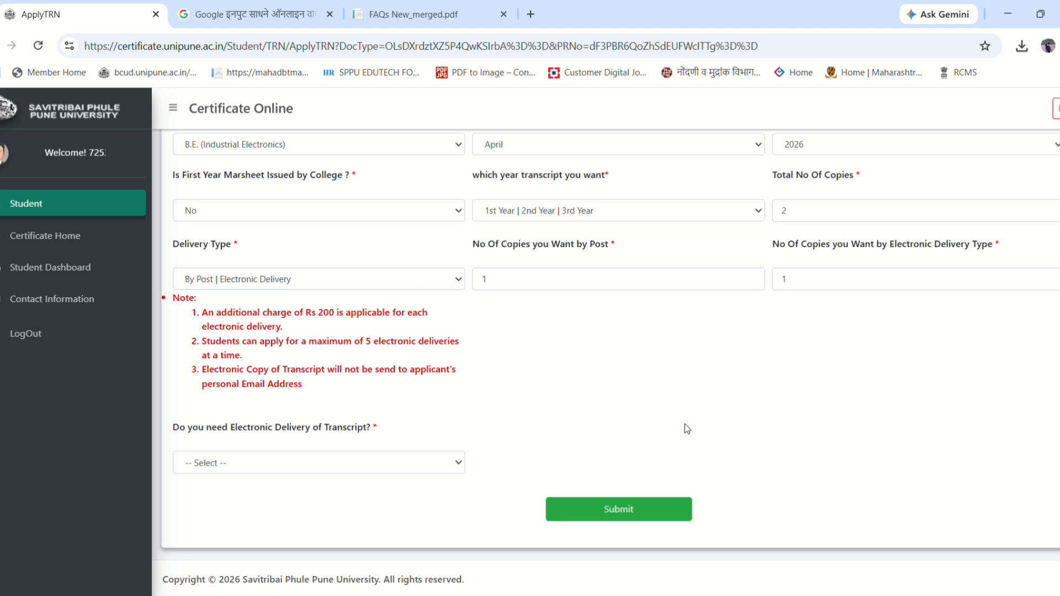
- Choose WES as the electronic delivery destination, leaving the WES reference number empty
{"action": "left_click", "coordinate": [254, 467]}
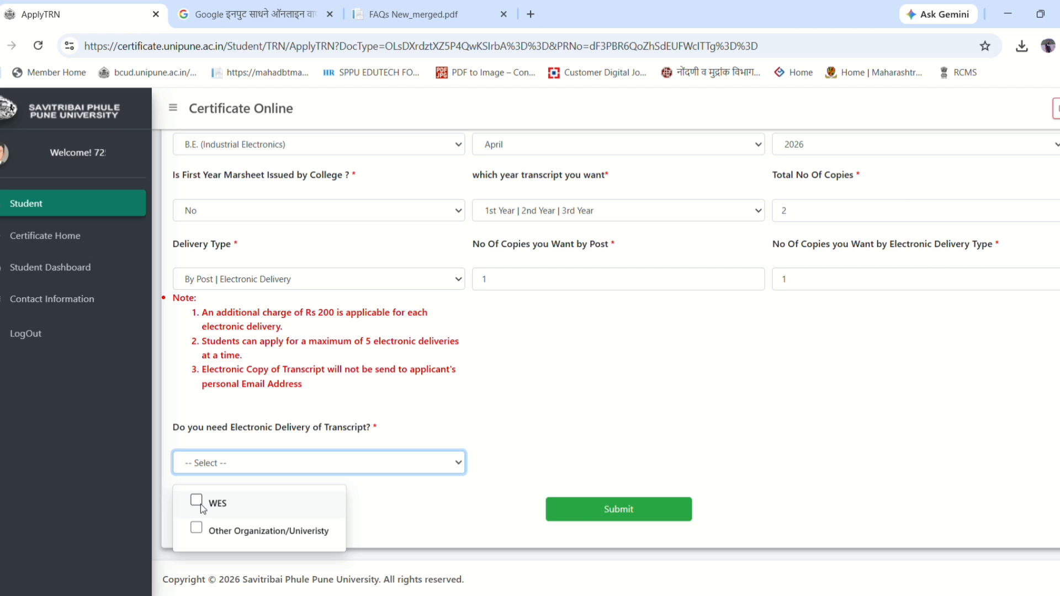
{"action": "left_click", "coordinate": [200, 503]}
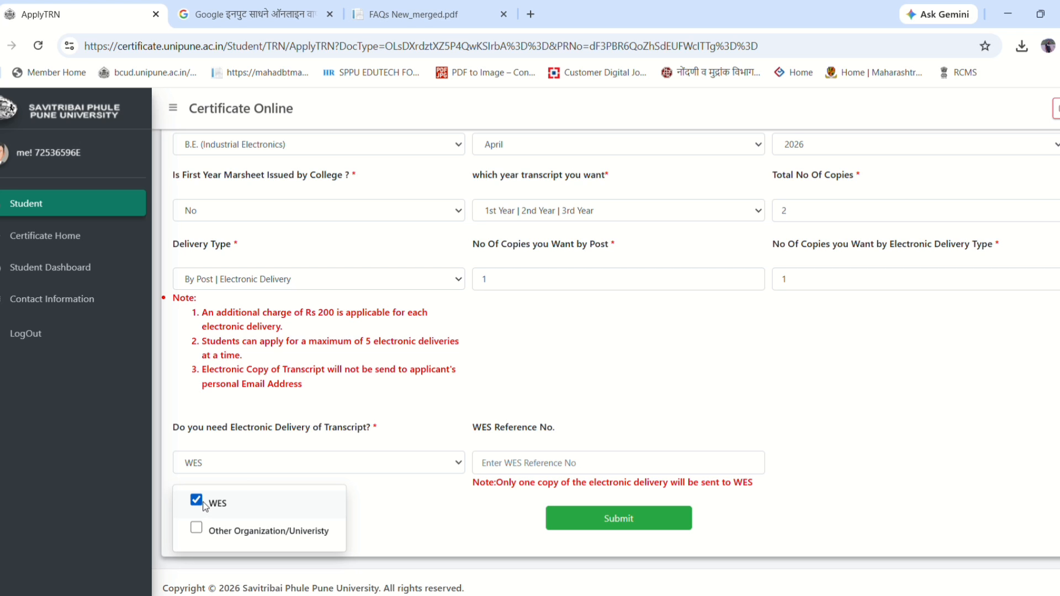
{"action": "left_click", "coordinate": [447, 511]}
{"action": "left_click", "coordinate": [528, 462]}
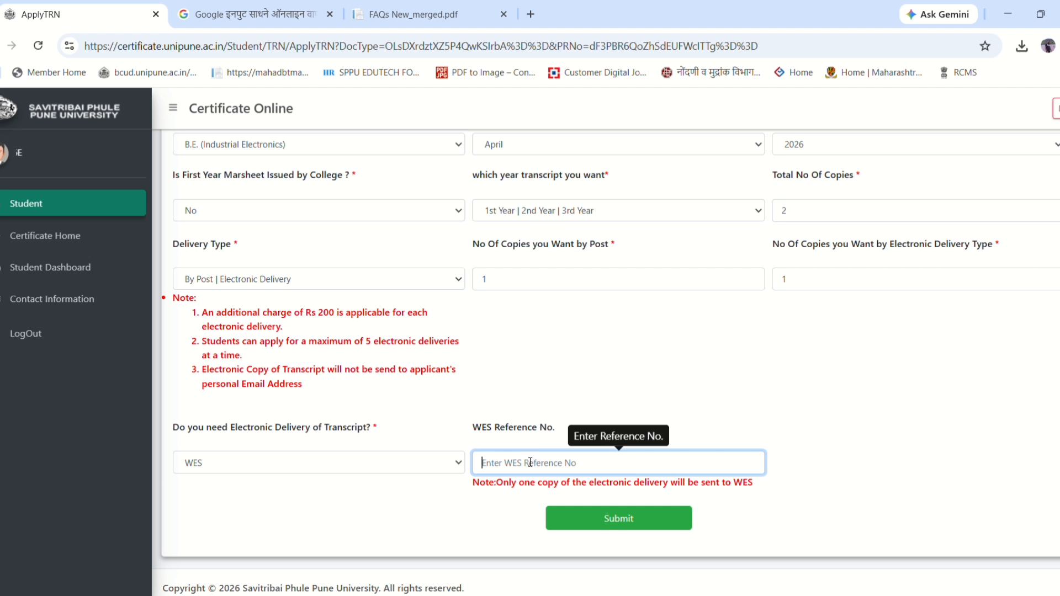
{"action": "left_click", "coordinate": [773, 491]}
{"action": "left_click_drag", "start_coordinate": [494, 482], "coordinate": [769, 486]}
{"action": "left_click", "coordinate": [743, 485]}
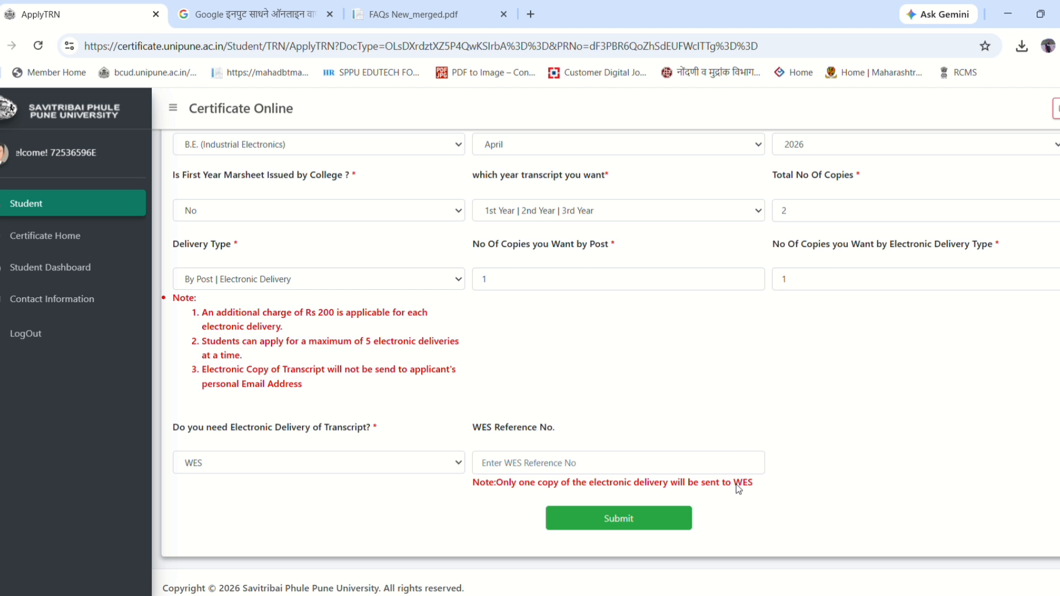
- Replace WES with Other Organization/Univeristy and move into University Name 1
{"action": "left_click", "coordinate": [267, 465]}
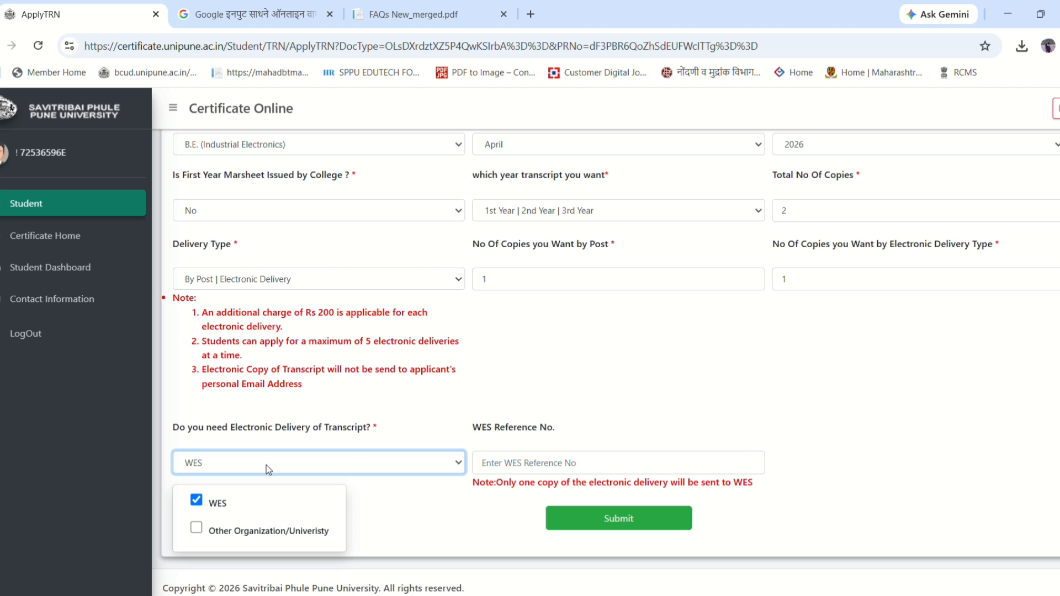
{"action": "left_click", "coordinate": [197, 501]}
{"action": "left_click", "coordinate": [195, 529]}
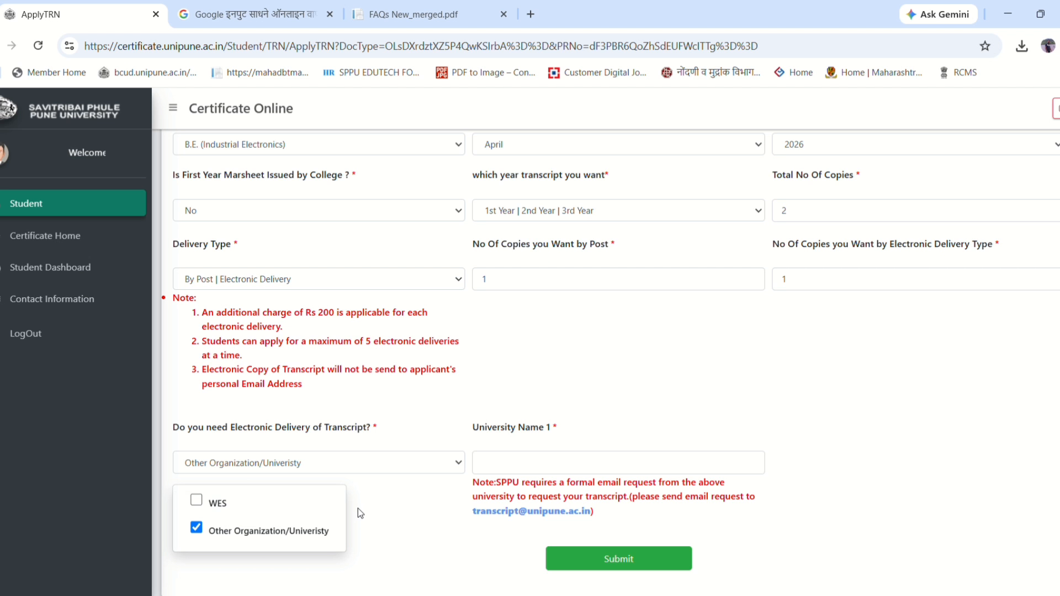
{"action": "left_click", "coordinate": [382, 508]}
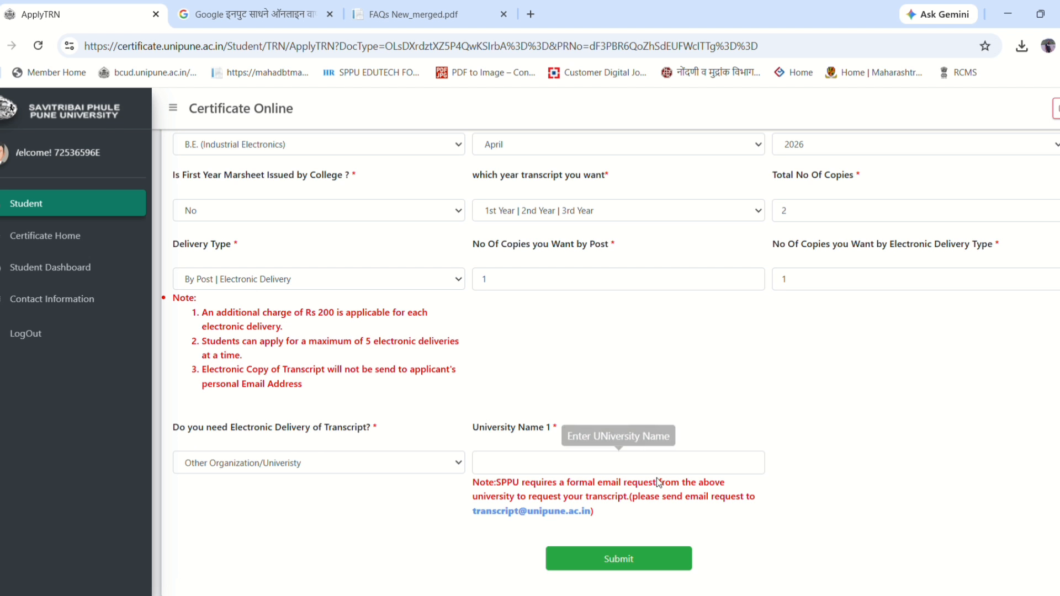
{"action": "left_click", "coordinate": [552, 463]}
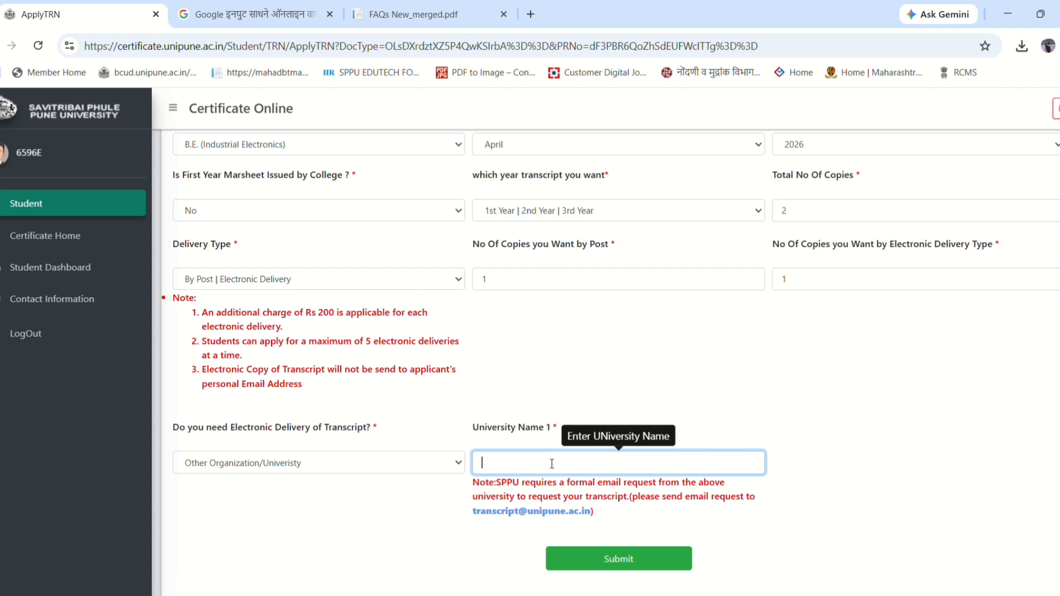
- Enter 'tor' as University Name 1, submit the transcript application, and close the Google Input Tools tab
{"action": "type", "text": "tor"}
{"action": "left_click_drag", "start_coordinate": [596, 512], "coordinate": [469, 495]}
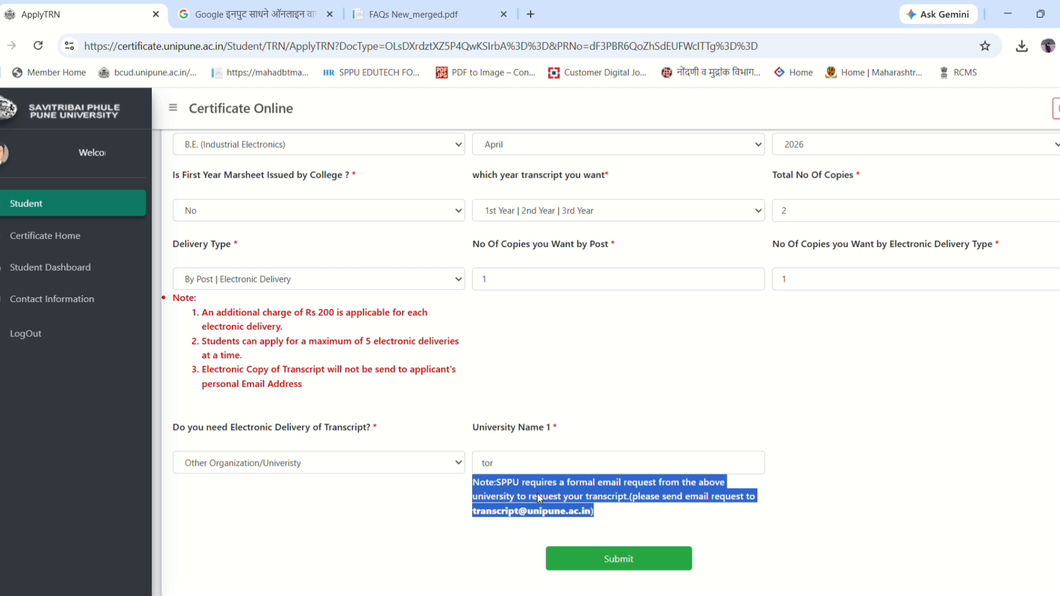
{"action": "left_click_drag", "start_coordinate": [603, 485], "coordinate": [678, 486]}
{"action": "left_click", "coordinate": [652, 515]}
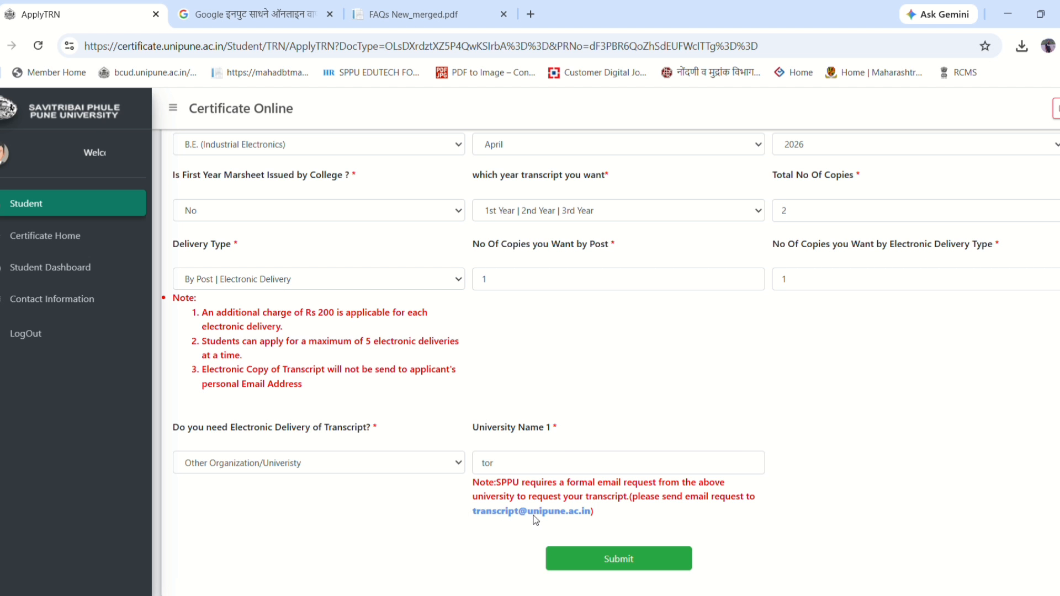
{"action": "left_click_drag", "start_coordinate": [615, 516], "coordinate": [409, 501]}
{"action": "left_click", "coordinate": [536, 466]}
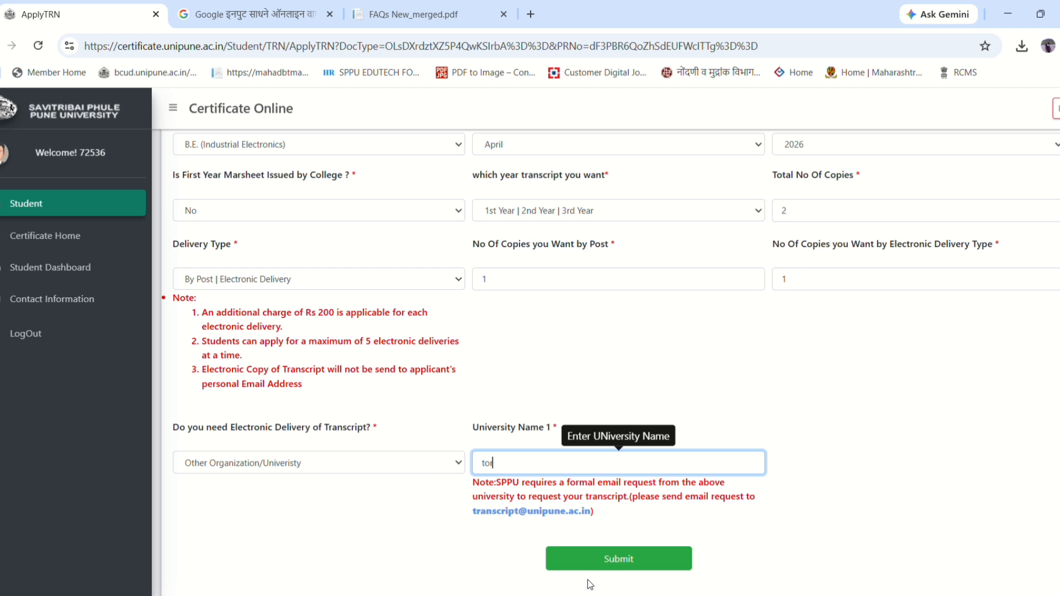
{"action": "left_click", "coordinate": [611, 561]}
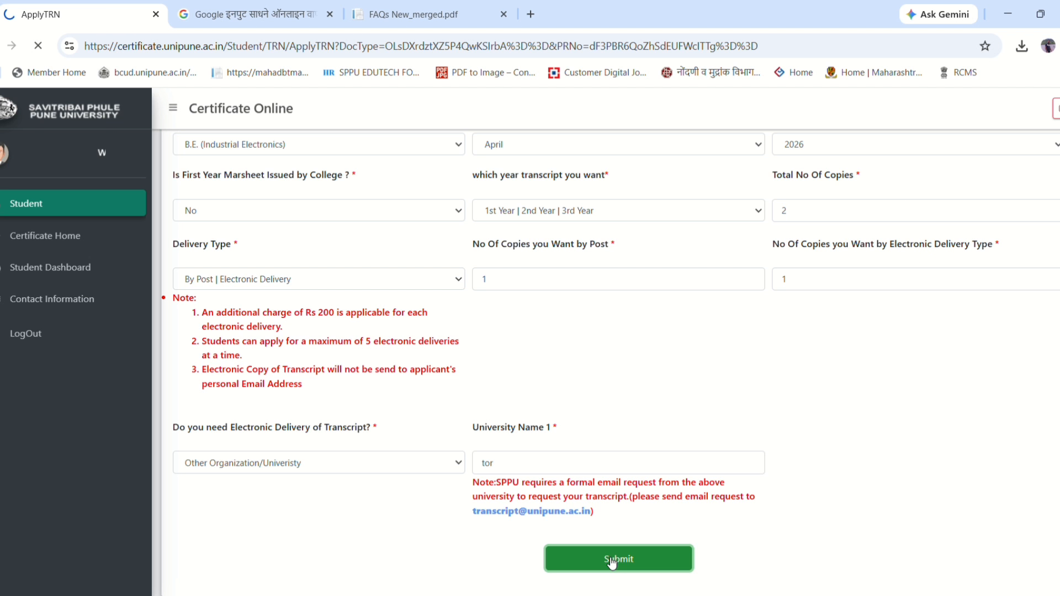
{"action": "left_click", "coordinate": [328, 16]}
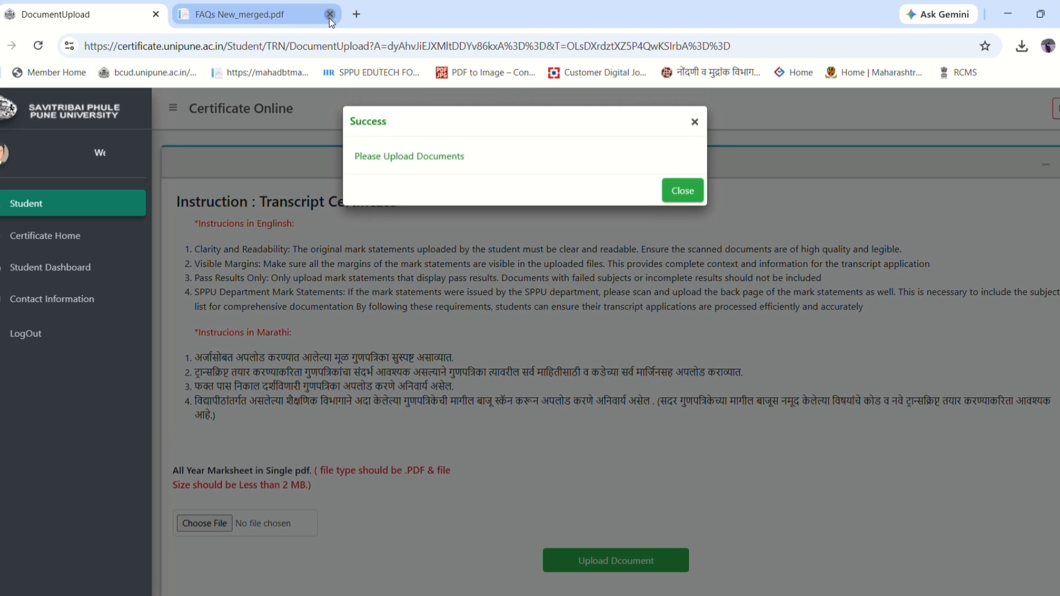
- Close the FAQs PDF tab and dismiss the 'please upload documents' success message
{"action": "left_click", "coordinate": [329, 14]}
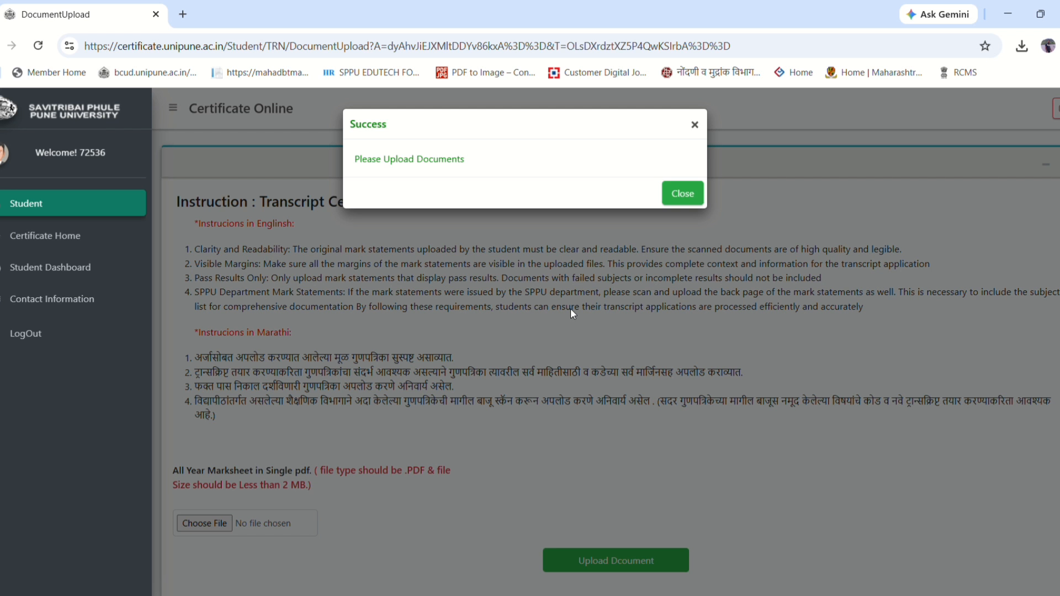
{"action": "left_click_drag", "start_coordinate": [354, 159], "coordinate": [477, 161]}
{"action": "left_click", "coordinate": [538, 163]}
{"action": "left_click", "coordinate": [683, 194]}
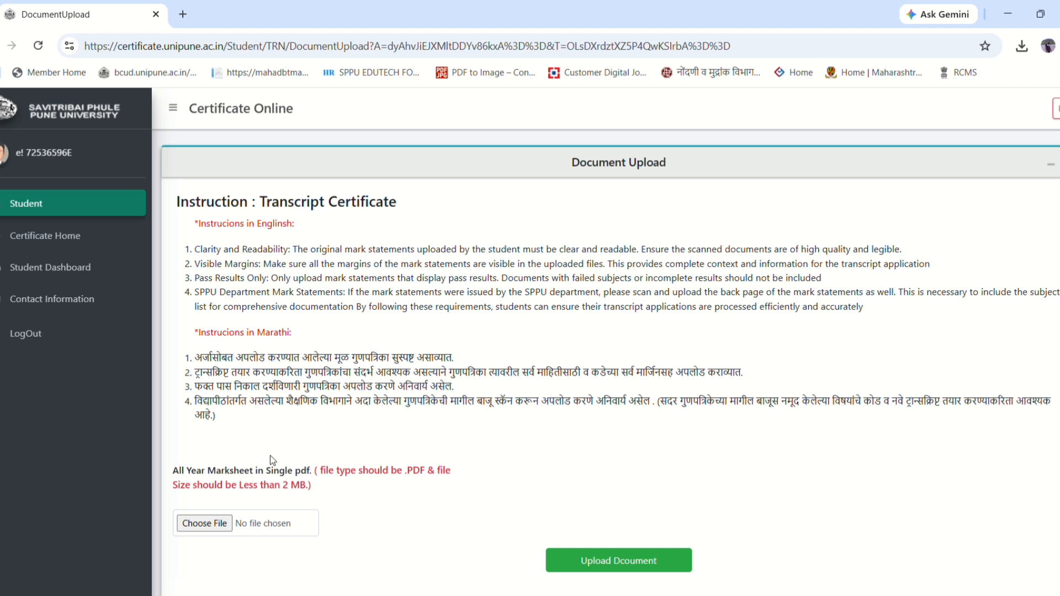
- Go over the first two Marathi upload instructions, including the सर्व मार्जिन note
{"action": "left_click_drag", "start_coordinate": [230, 422], "coordinate": [189, 362]}
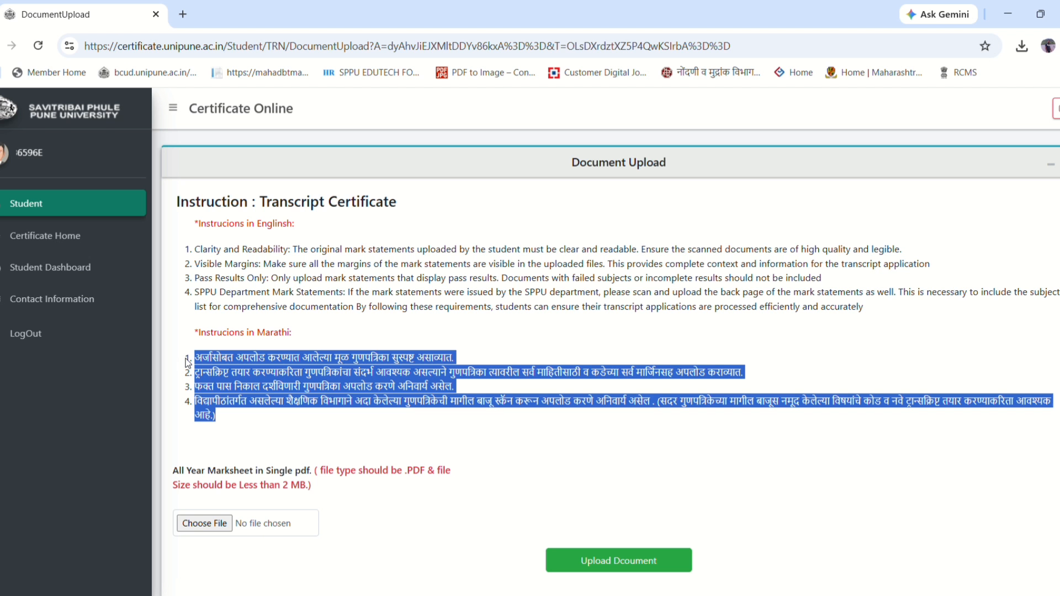
{"action": "left_click", "coordinate": [214, 363]}
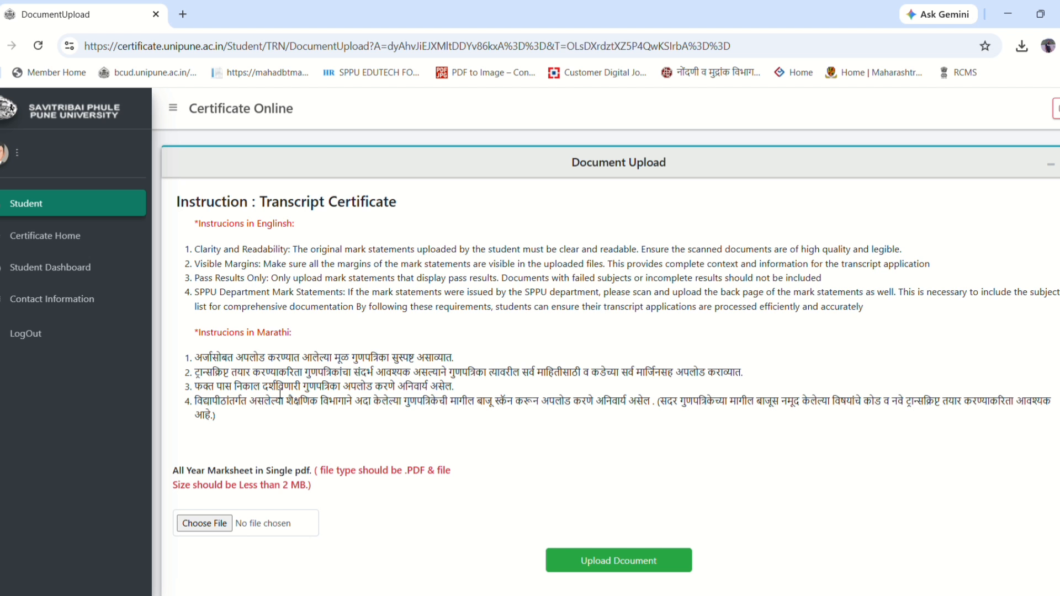
{"action": "left_click_drag", "start_coordinate": [333, 357], "coordinate": [452, 361]}
{"action": "left_click", "coordinate": [400, 362]}
{"action": "left_click_drag", "start_coordinate": [468, 379], "coordinate": [534, 379]}
{"action": "left_click", "coordinate": [513, 385]}
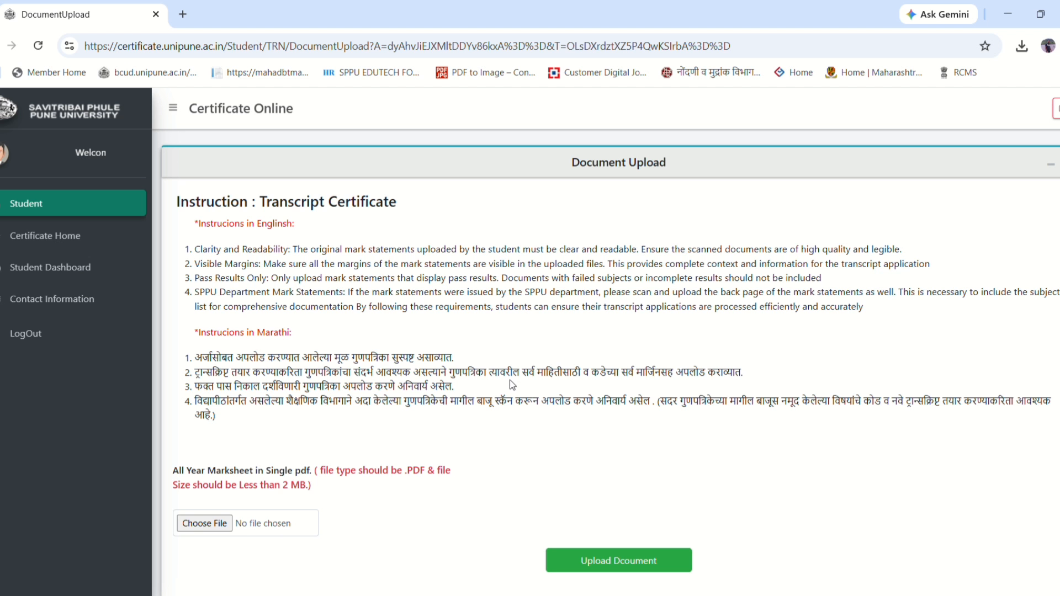
{"action": "double_click", "coordinate": [469, 373]}
{"action": "left_click", "coordinate": [557, 381]}
{"action": "left_click_drag", "start_coordinate": [619, 373], "coordinate": [740, 376]}
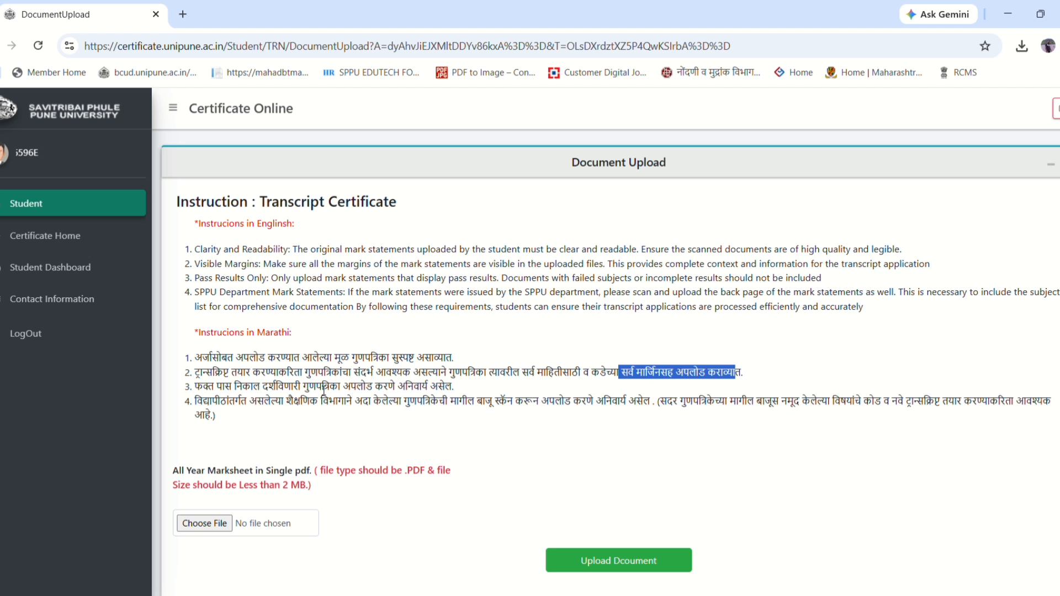
- Review the third and fourth instructions and the 2 MB file-size limit note
{"action": "left_click_drag", "start_coordinate": [324, 386], "coordinate": [426, 386]}
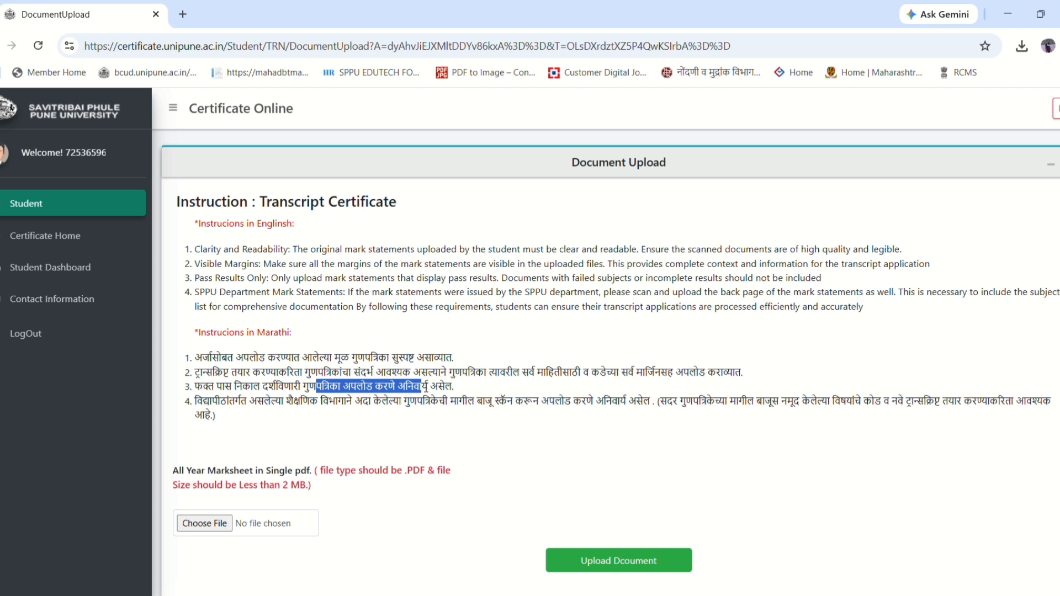
{"action": "left_click", "coordinate": [241, 407]}
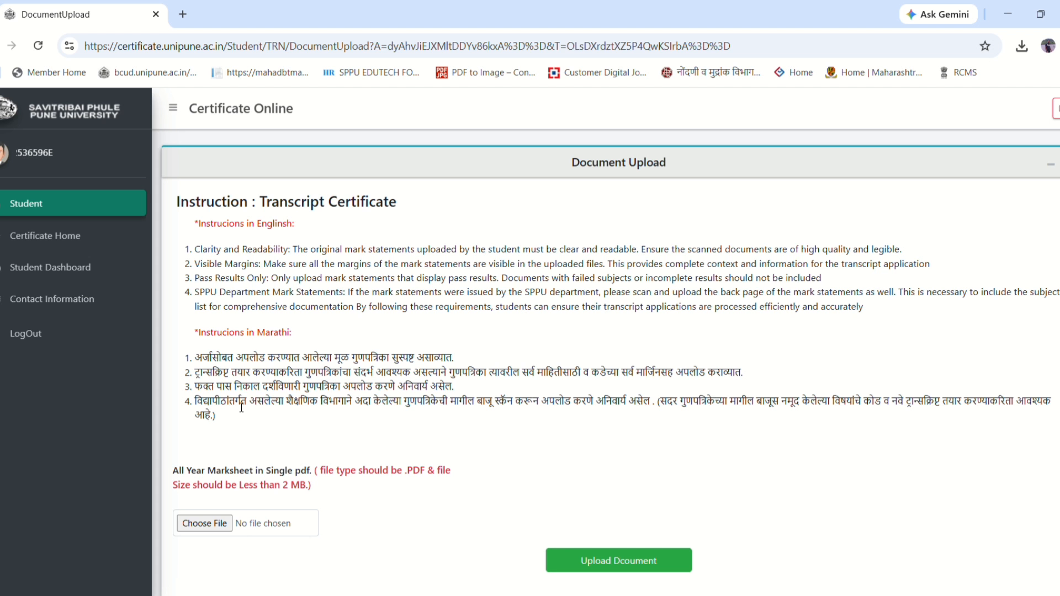
{"action": "left_click_drag", "start_coordinate": [265, 408], "coordinate": [478, 417]}
{"action": "left_click", "coordinate": [504, 408]}
{"action": "double_click", "coordinate": [562, 399]}
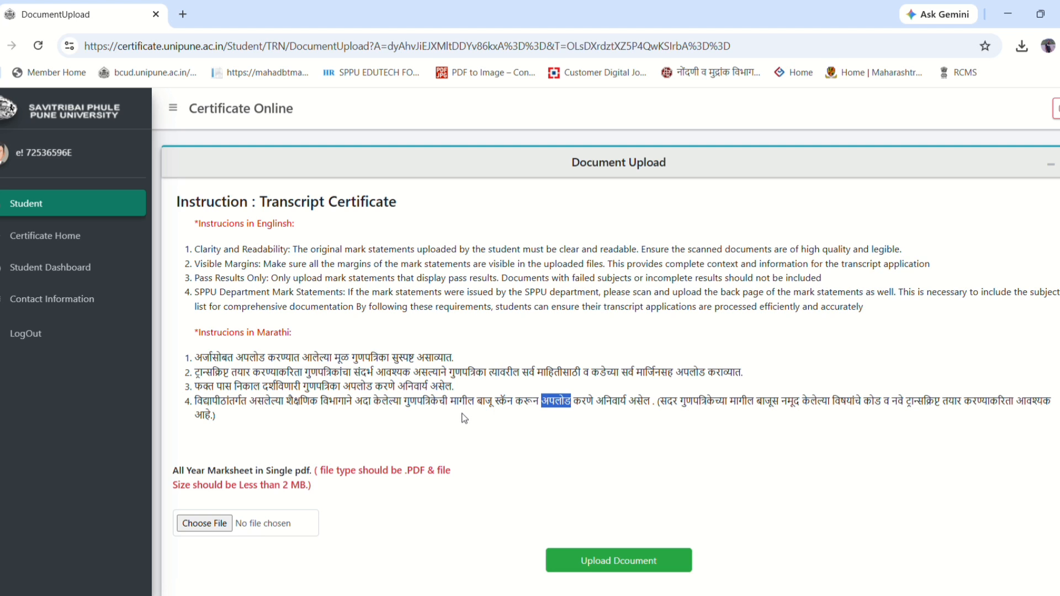
{"action": "scroll", "coordinate": [458, 414], "scroll_direction": "down", "scroll_amount": 1}
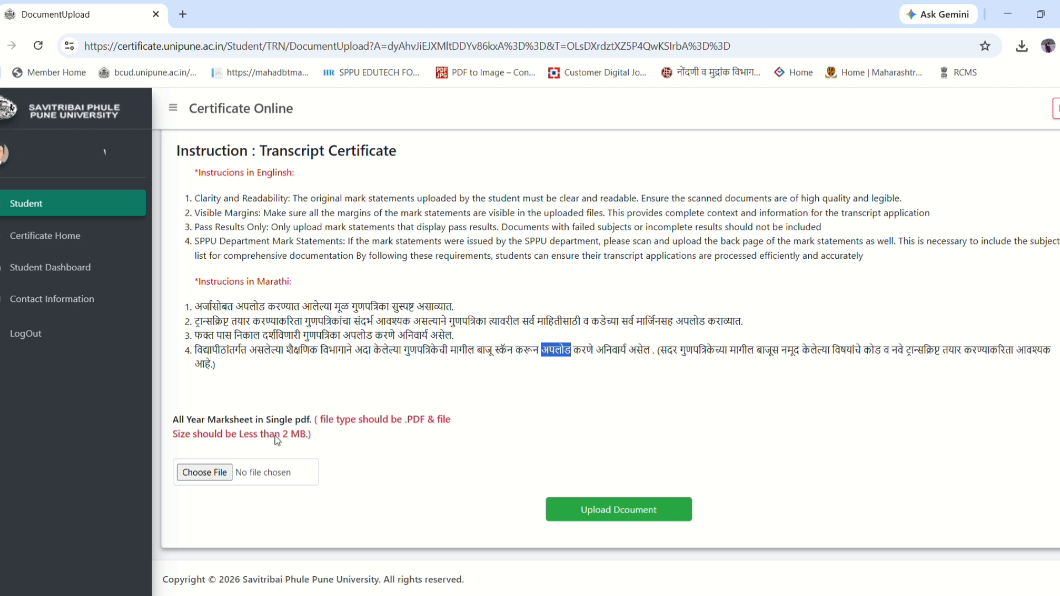
{"action": "left_click_drag", "start_coordinate": [253, 434], "coordinate": [332, 434]}
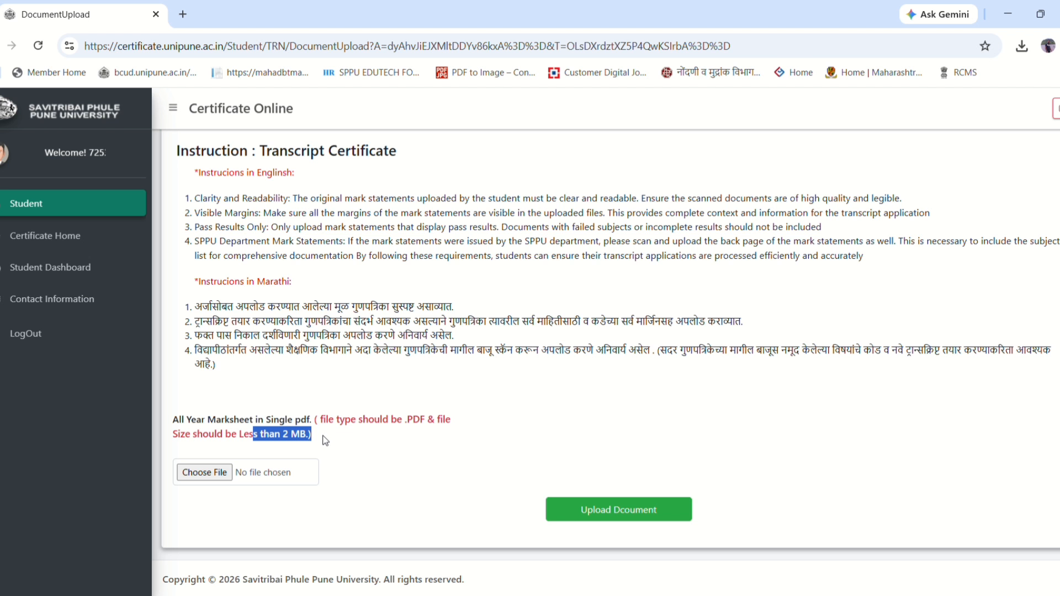
{"action": "left_click", "coordinate": [325, 440]}
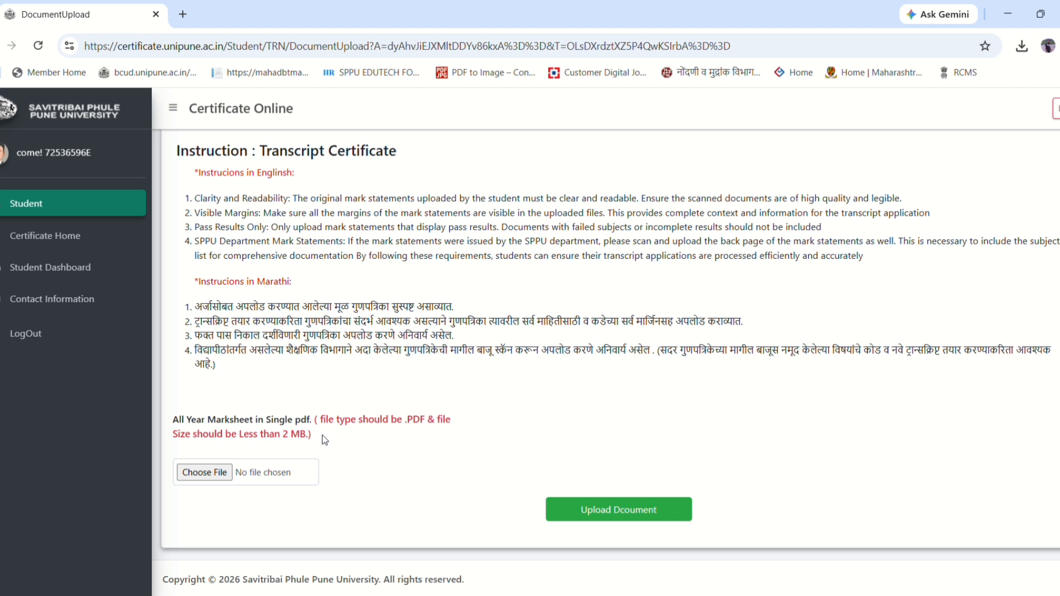
- Upload transcript.pdf as the all-year marksheet and dismiss the upload success message
{"action": "left_click", "coordinate": [219, 476]}
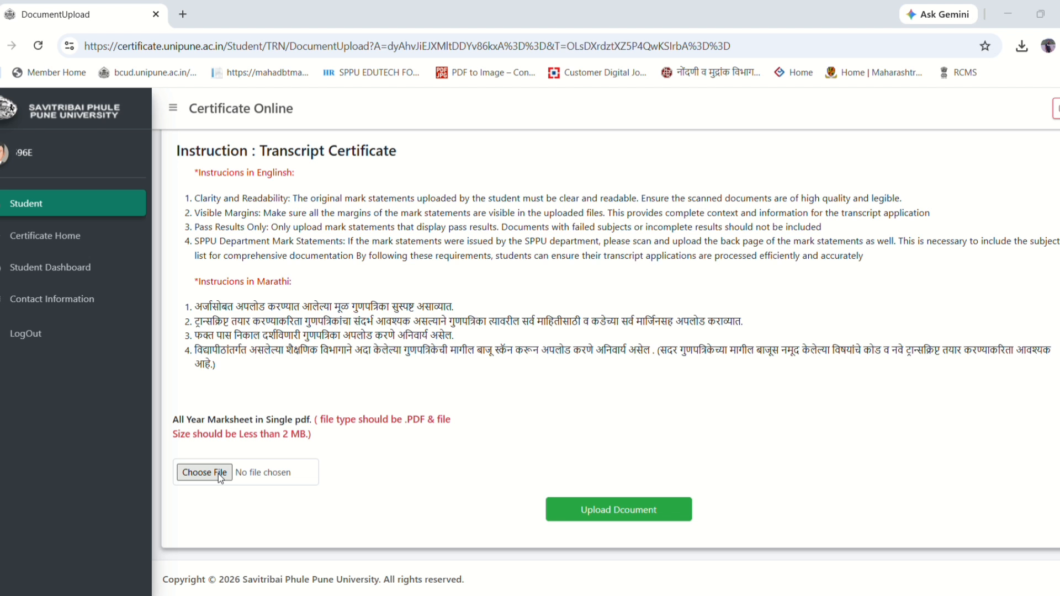
{"action": "double_click", "coordinate": [155, 158]}
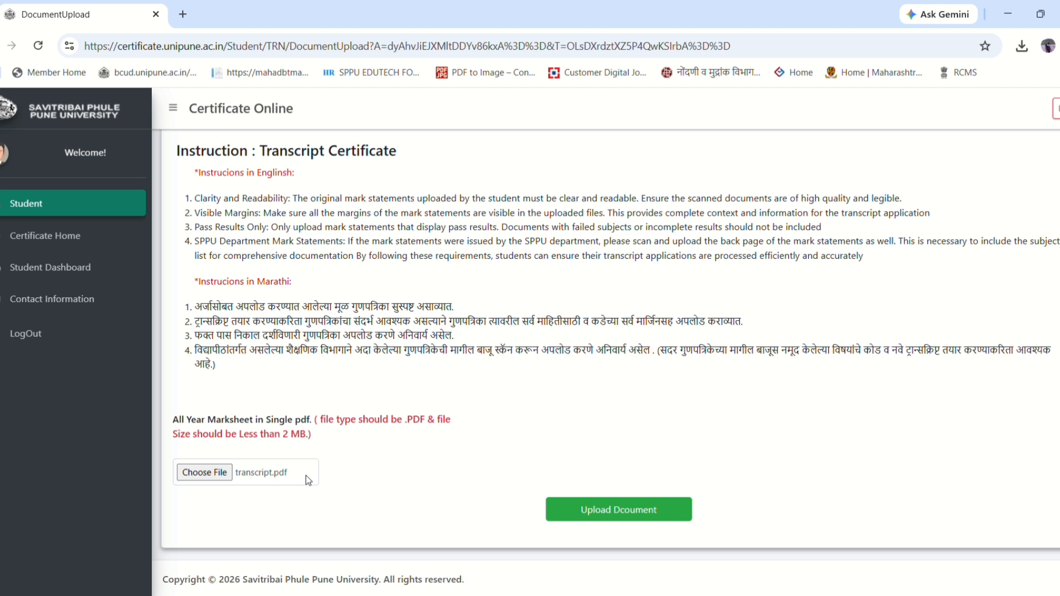
{"action": "left_click", "coordinate": [606, 516]}
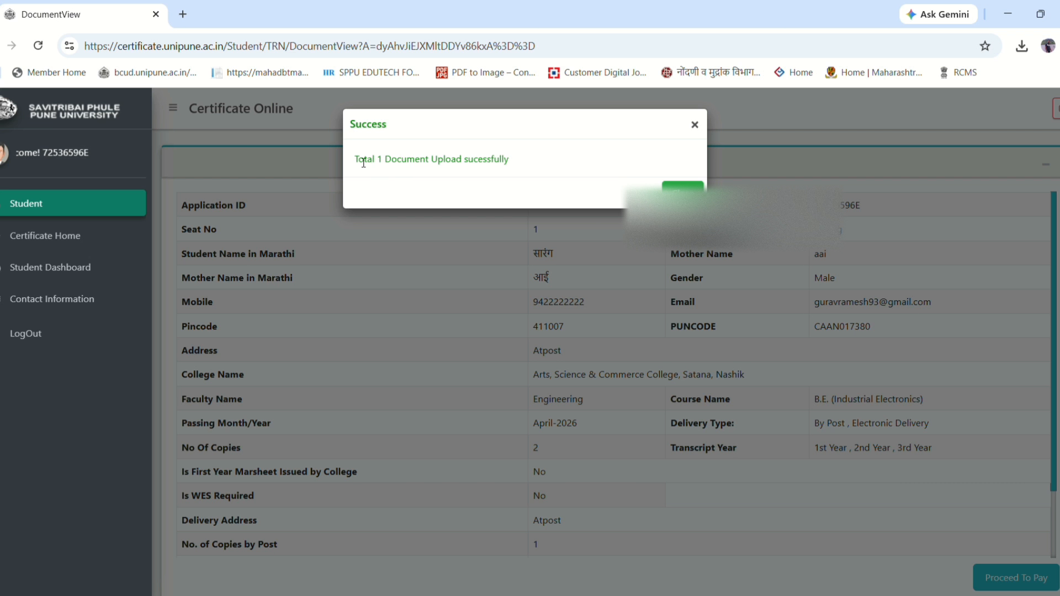
{"action": "left_click_drag", "start_coordinate": [355, 159], "coordinate": [524, 156]}
{"action": "left_click", "coordinate": [543, 159]}
{"action": "left_click", "coordinate": [683, 190]}
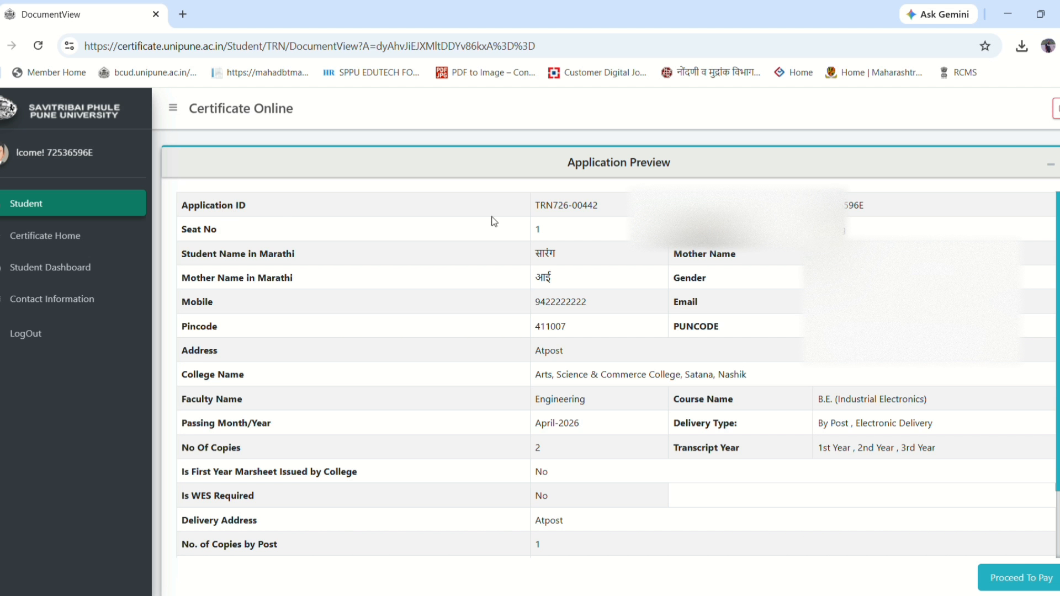
- Check the application ID and registration number, then scroll through the Application Preview
{"action": "left_click_drag", "start_coordinate": [530, 208], "coordinate": [613, 206]}
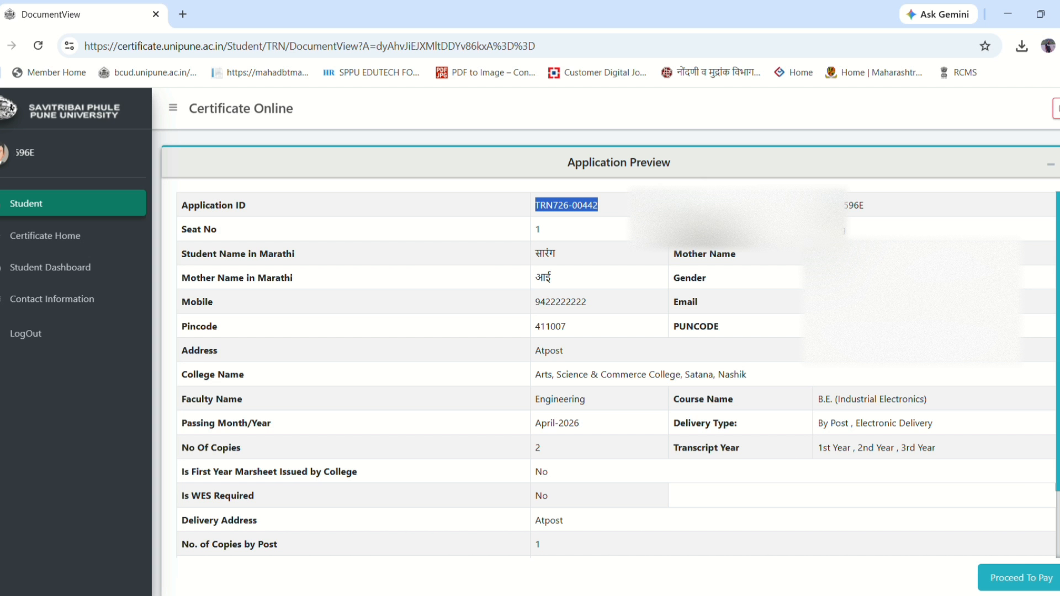
{"action": "double_click", "coordinate": [847, 210]}
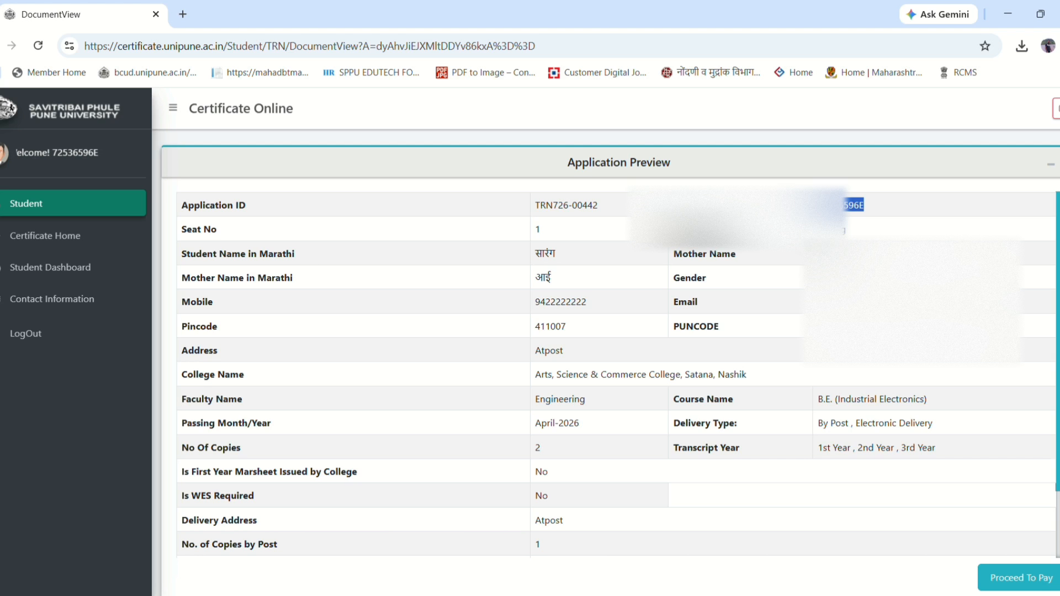
{"action": "scroll", "coordinate": [749, 490], "scroll_direction": "down", "scroll_amount": 3}
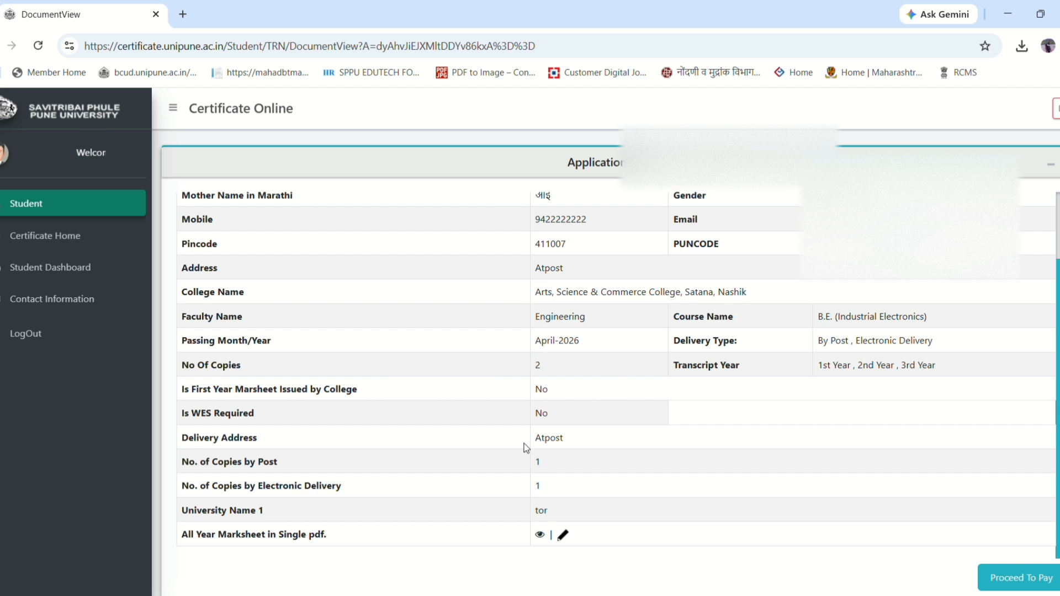
{"action": "scroll", "coordinate": [527, 444], "scroll_direction": "down", "scroll_amount": 1}
{"action": "scroll", "coordinate": [535, 444], "scroll_direction": "up", "scroll_amount": 1}
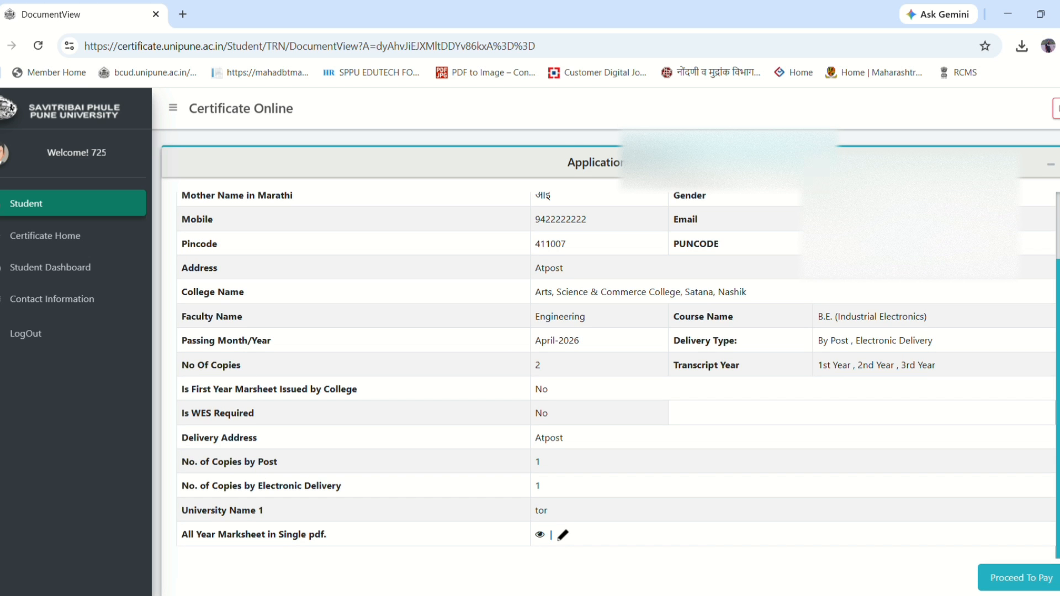
- Proceed to pay with the Bank of Maharashtra (Easebuzz) gateway for the ₹1400 fee
{"action": "left_click", "coordinate": [1017, 583]}
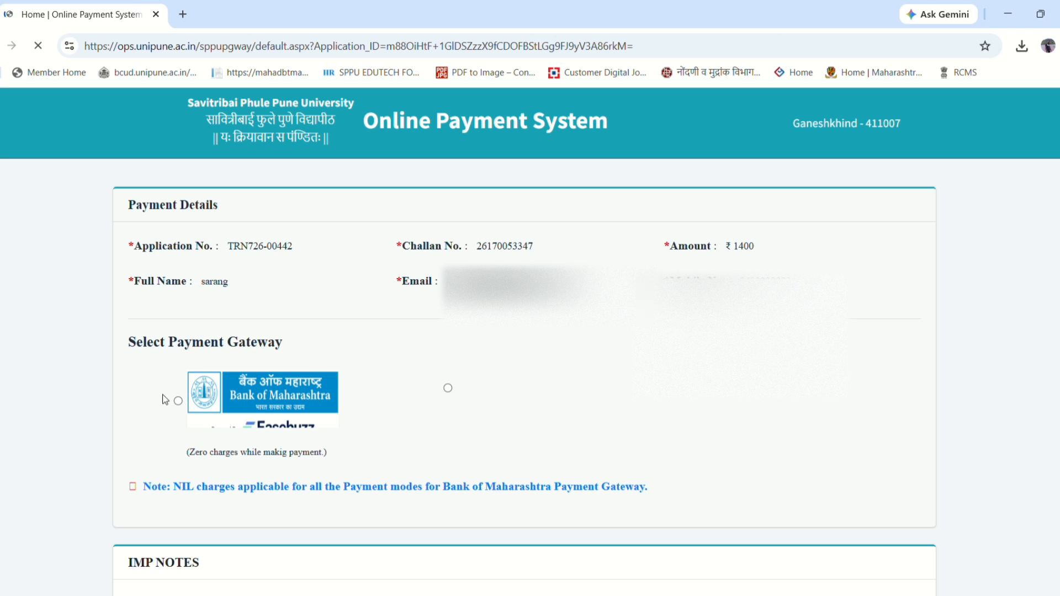
{"action": "left_click_drag", "start_coordinate": [136, 343], "coordinate": [307, 349]}
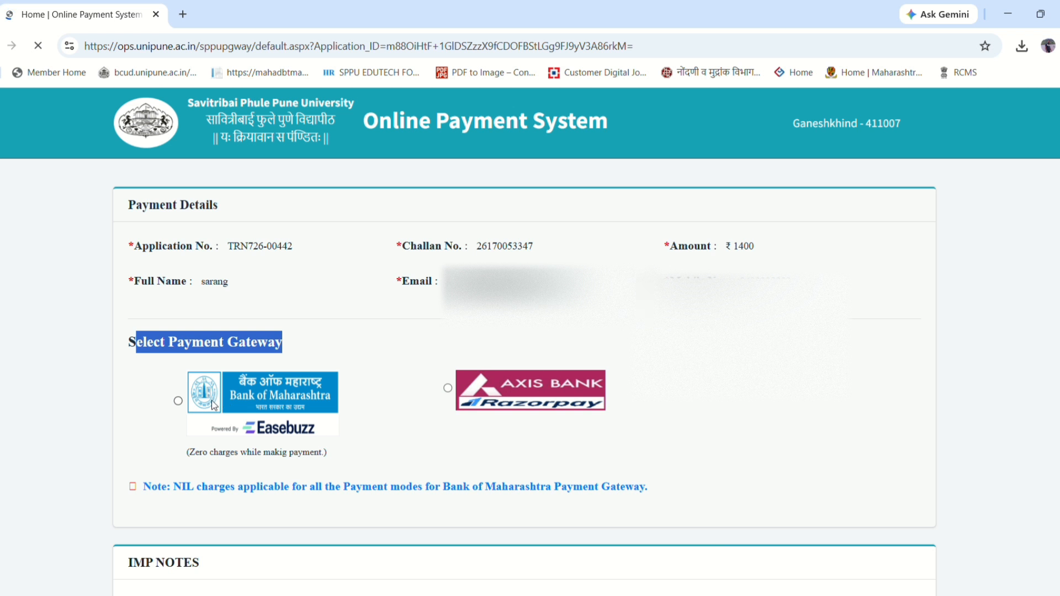
{"action": "left_click", "coordinate": [178, 402]}
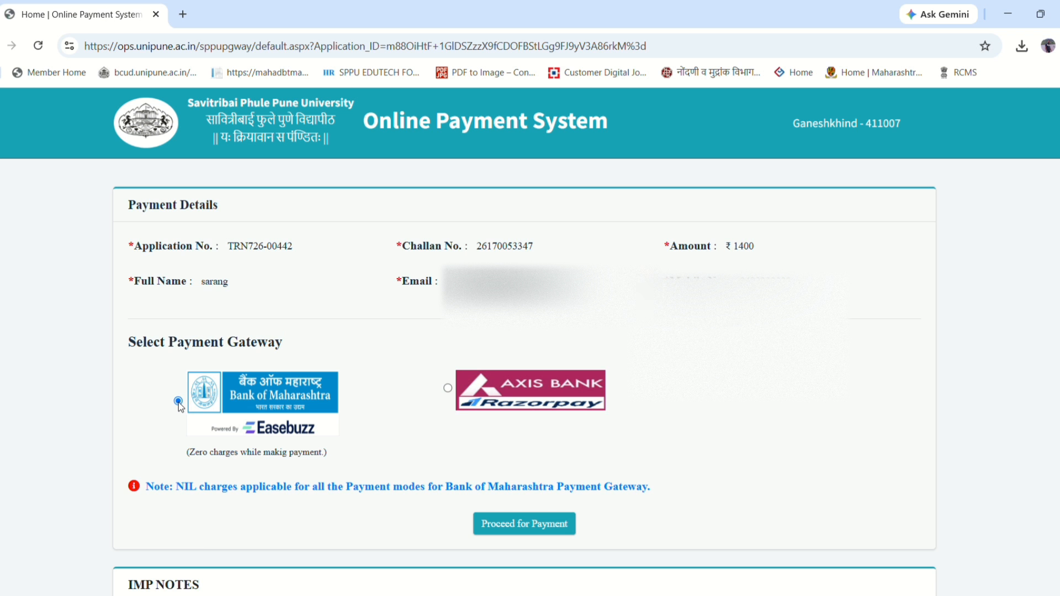
{"action": "left_click", "coordinate": [448, 388]}
{"action": "left_click", "coordinate": [524, 526]}
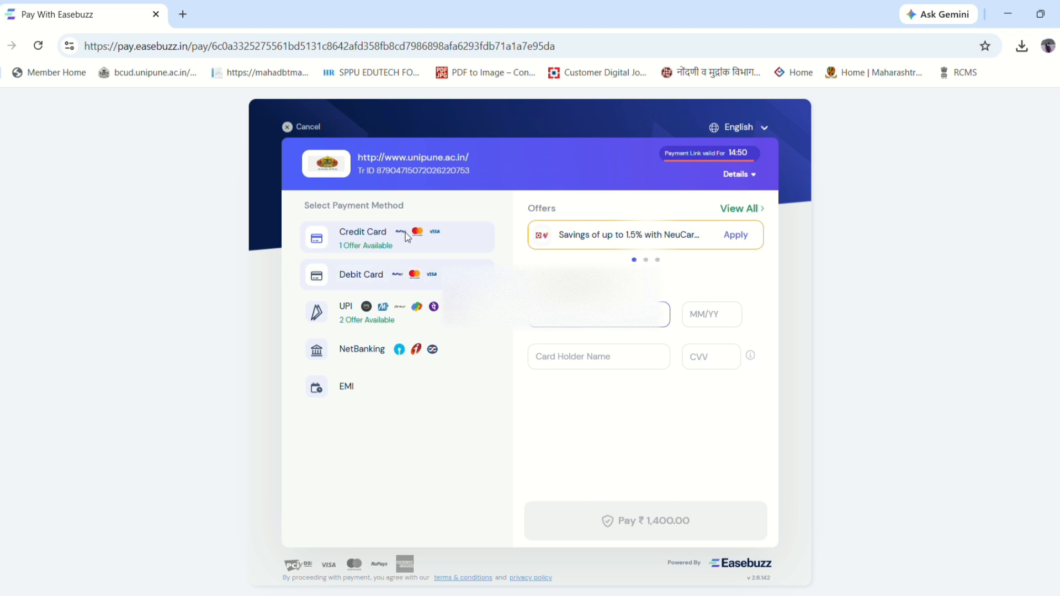
- Choose UPI, show the QR code for the ₹1,400 payment, then cancel the payment
{"action": "left_click", "coordinate": [351, 321]}
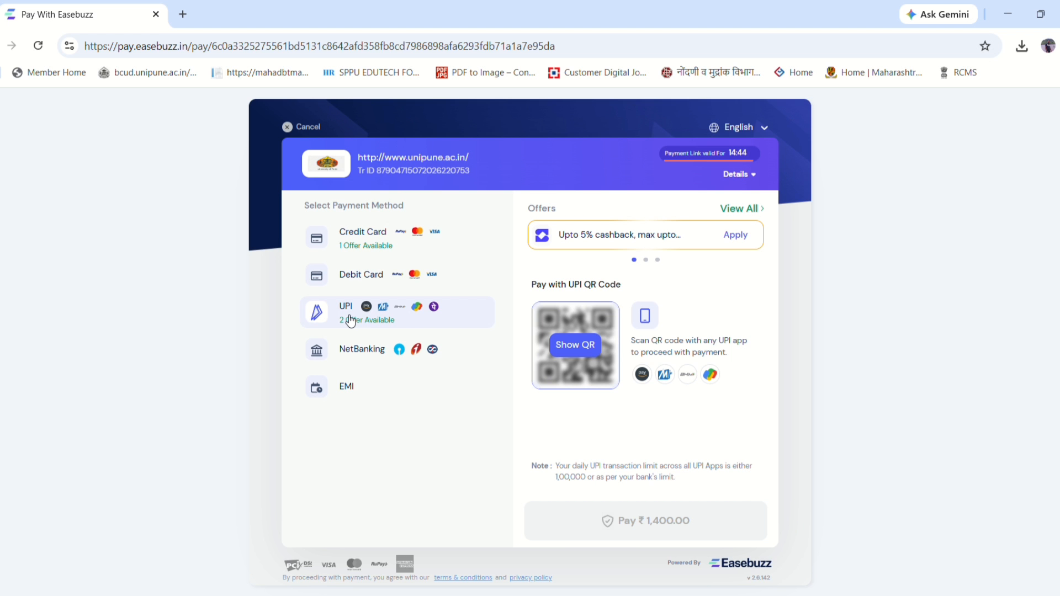
{"action": "left_click", "coordinate": [578, 352]}
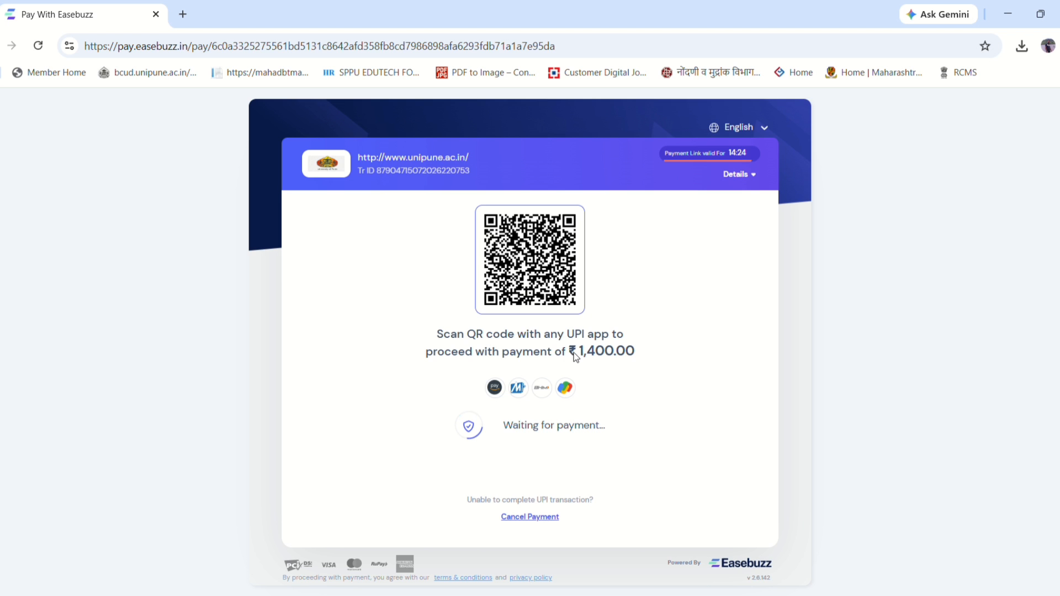
{"action": "left_click", "coordinate": [527, 516]}
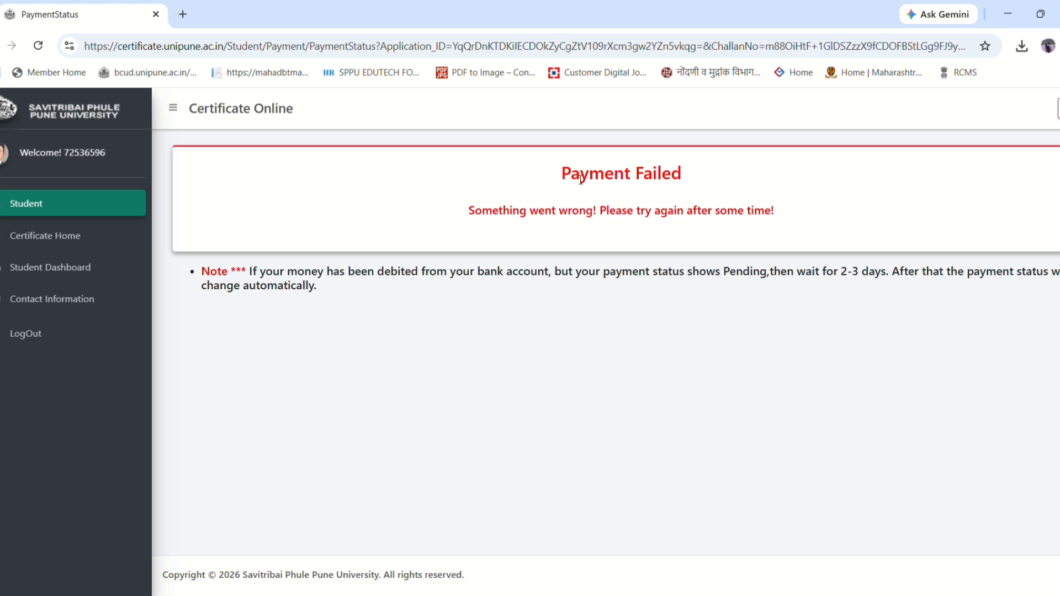
- Review the Payment Failed and 'something went wrong' messages, then go to the Student Dashboard
{"action": "left_click_drag", "start_coordinate": [541, 180], "coordinate": [733, 187]}
{"action": "left_click", "coordinate": [787, 207]}
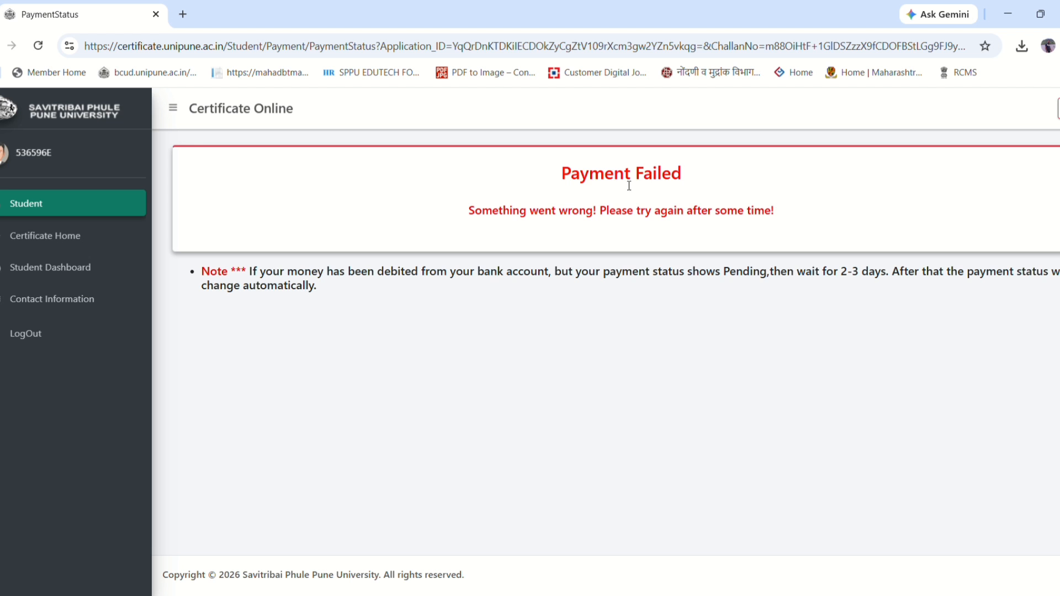
{"action": "left_click_drag", "start_coordinate": [553, 175], "coordinate": [683, 173]}
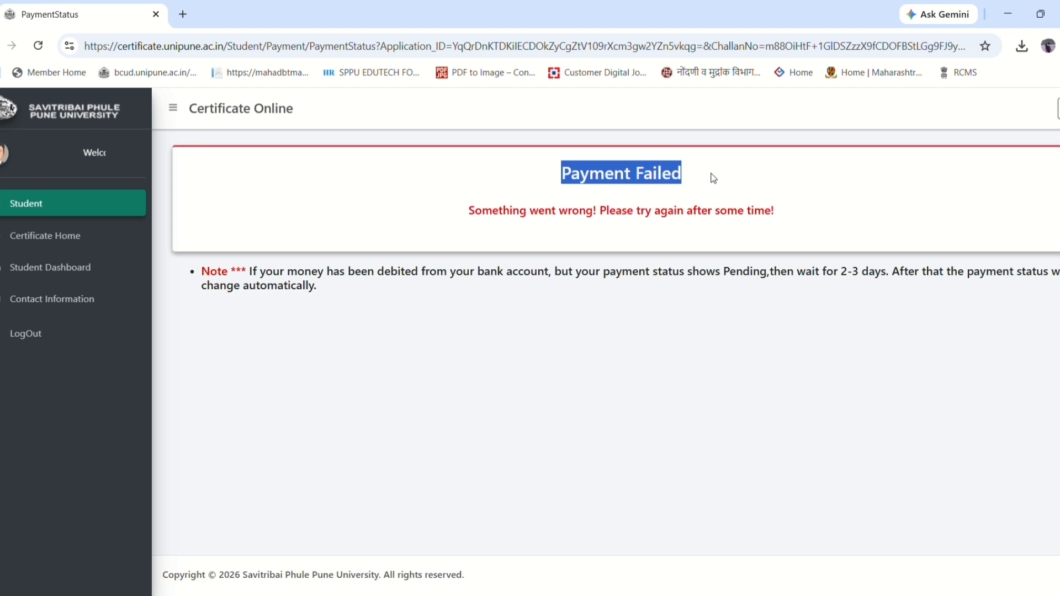
{"action": "left_click_drag", "start_coordinate": [476, 219], "coordinate": [804, 218]}
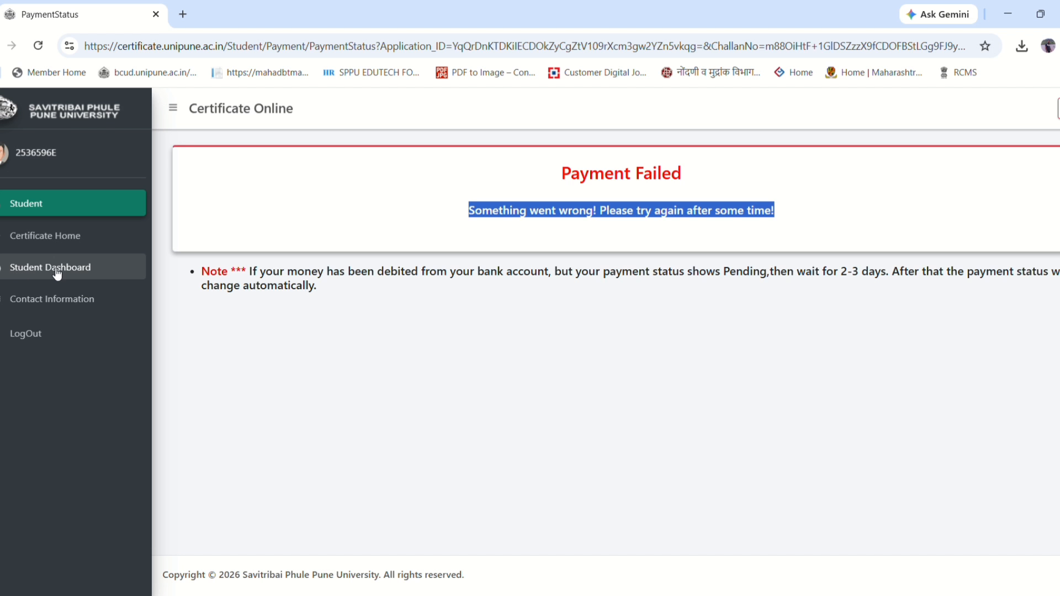
{"action": "left_click", "coordinate": [29, 271]}
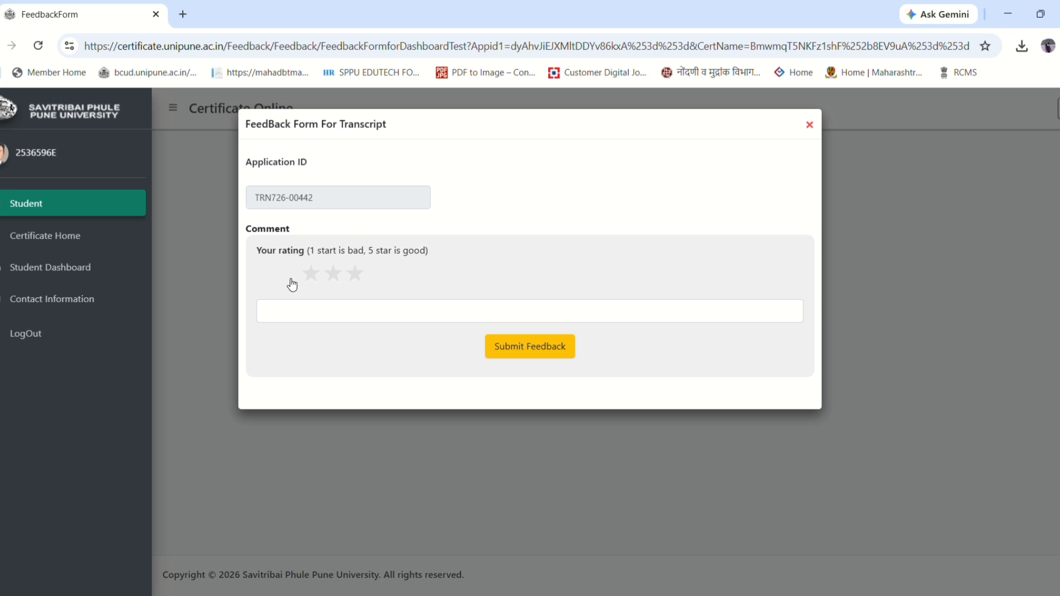
- Rate the transcript five stars and close the feedback form
{"action": "left_click", "coordinate": [355, 275]}
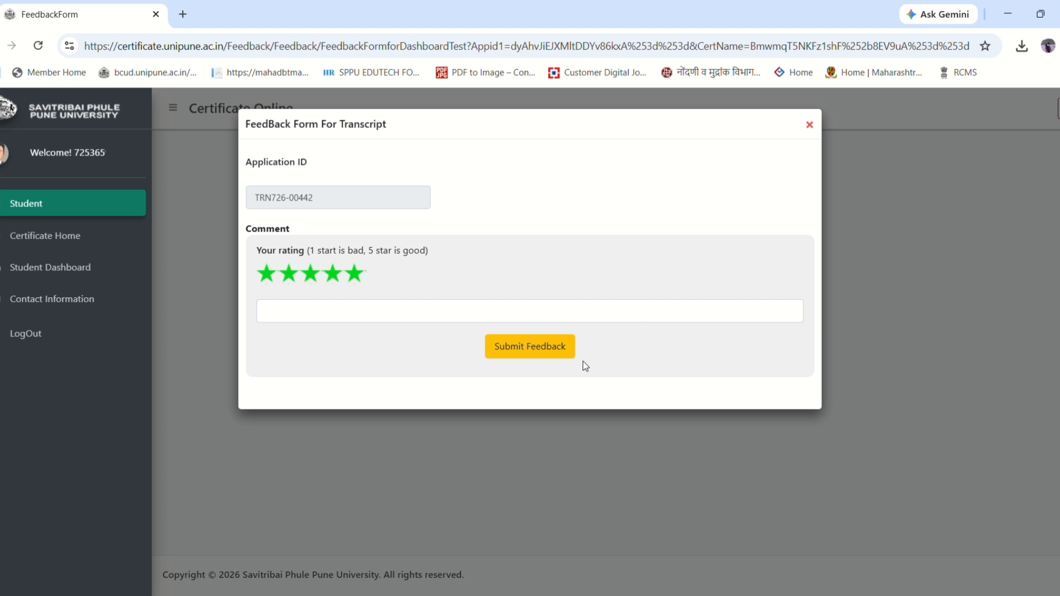
{"action": "left_click", "coordinate": [809, 125]}
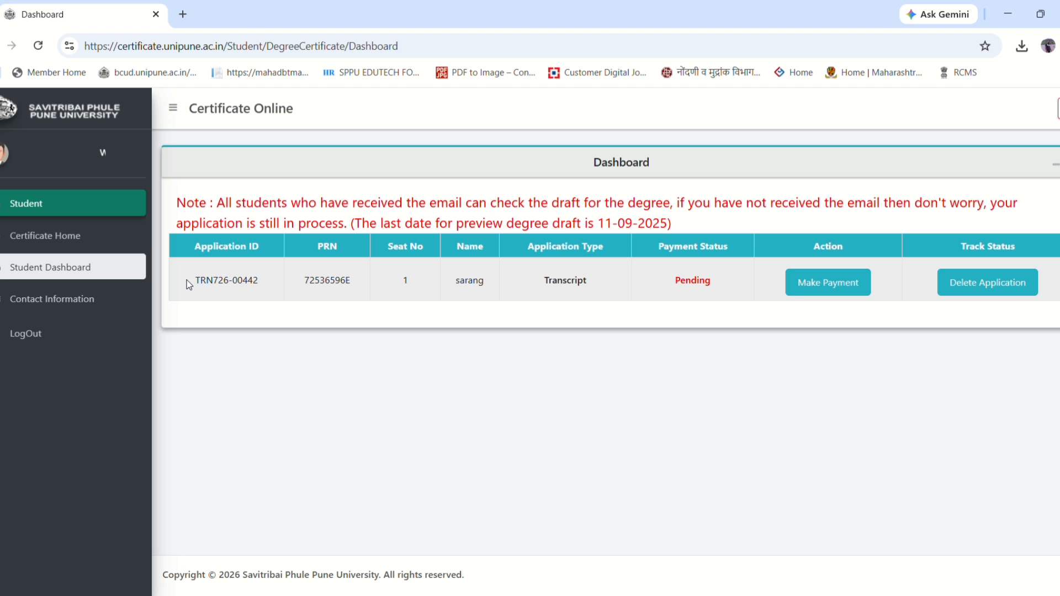
- Check the application ID, Transcript type and Pending payment status, then open transcript application.pdf
{"action": "left_click_drag", "start_coordinate": [186, 280], "coordinate": [259, 280]}
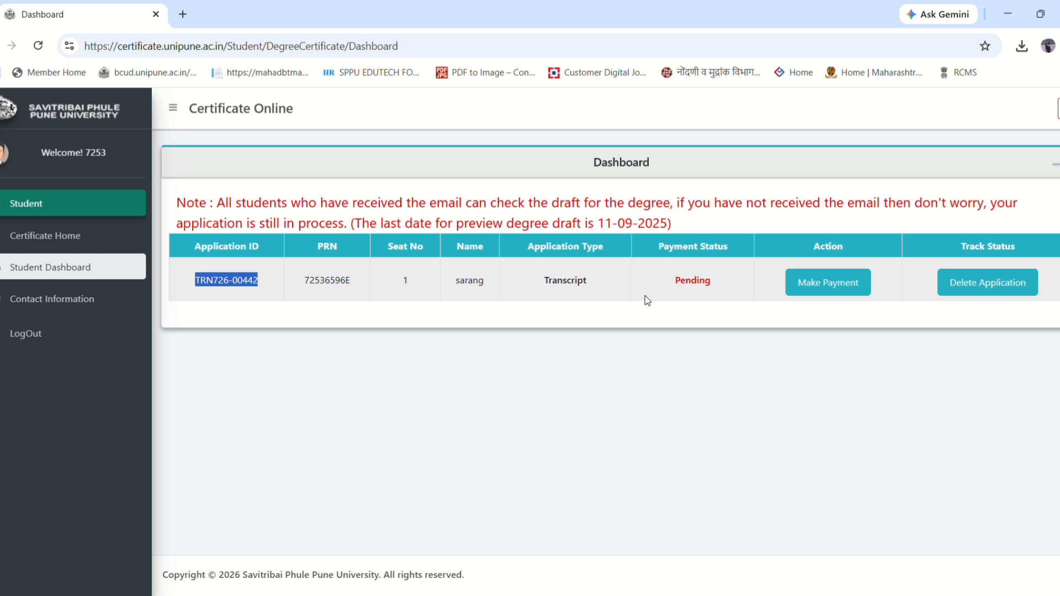
{"action": "triple_click", "coordinate": [538, 248]}
{"action": "left_click_drag", "start_coordinate": [543, 280], "coordinate": [600, 276]}
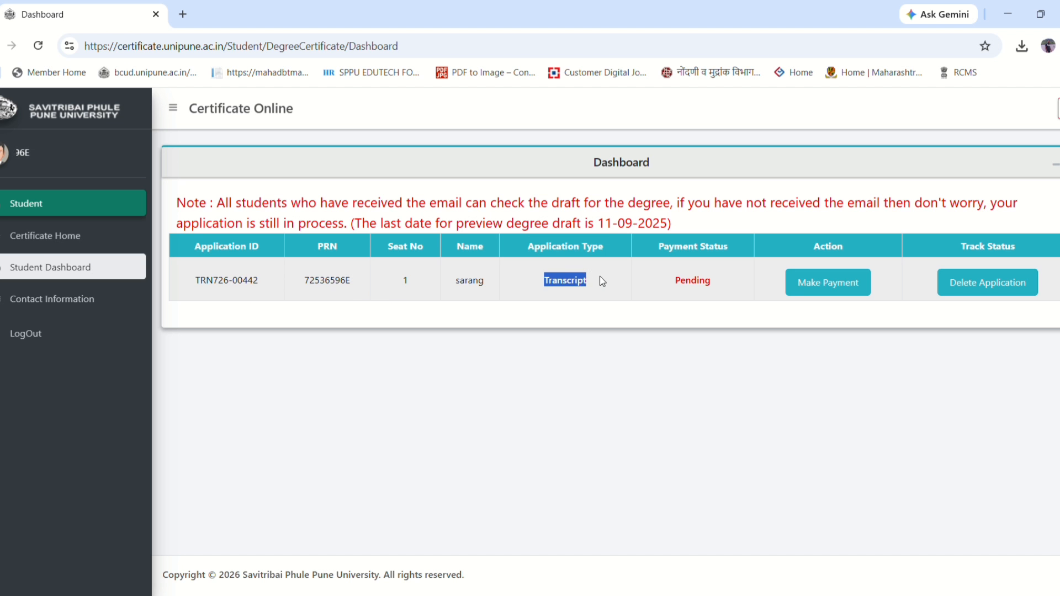
{"action": "left_click", "coordinate": [716, 409]}
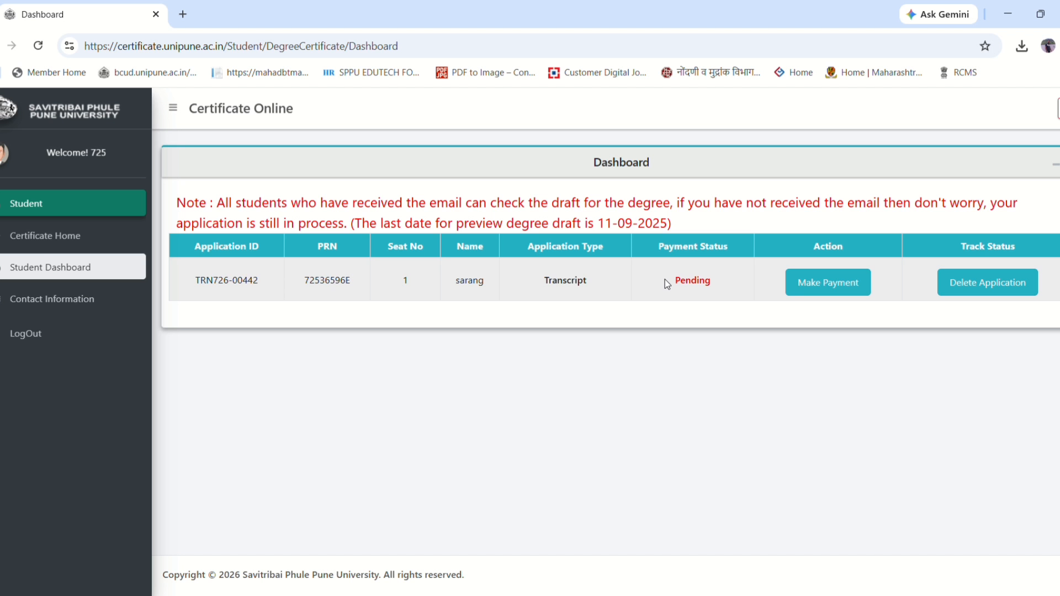
{"action": "left_click_drag", "start_coordinate": [664, 279], "coordinate": [738, 277]}
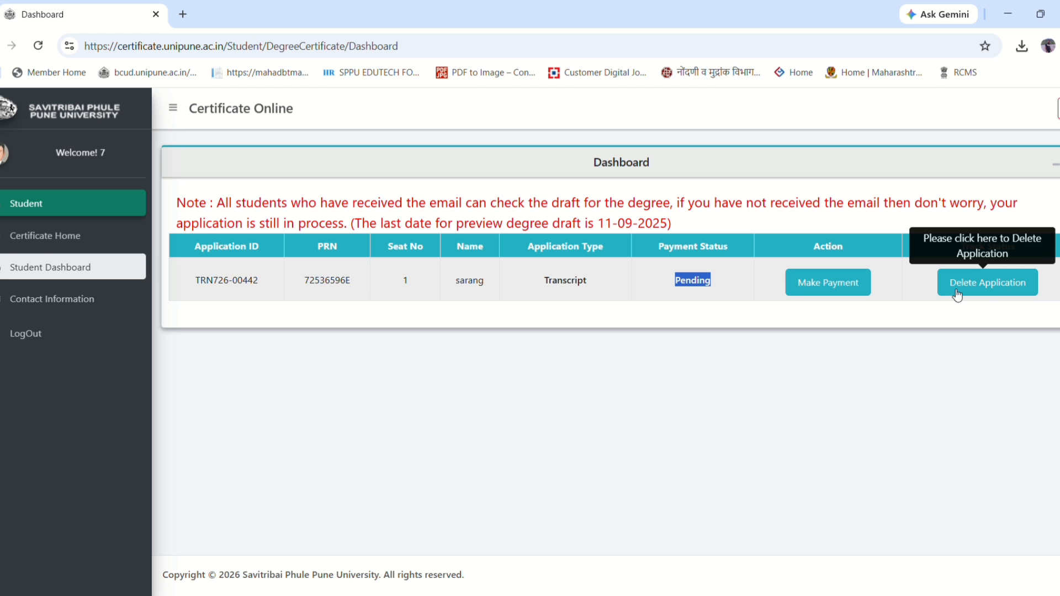
{"action": "left_click", "coordinate": [674, 286]}
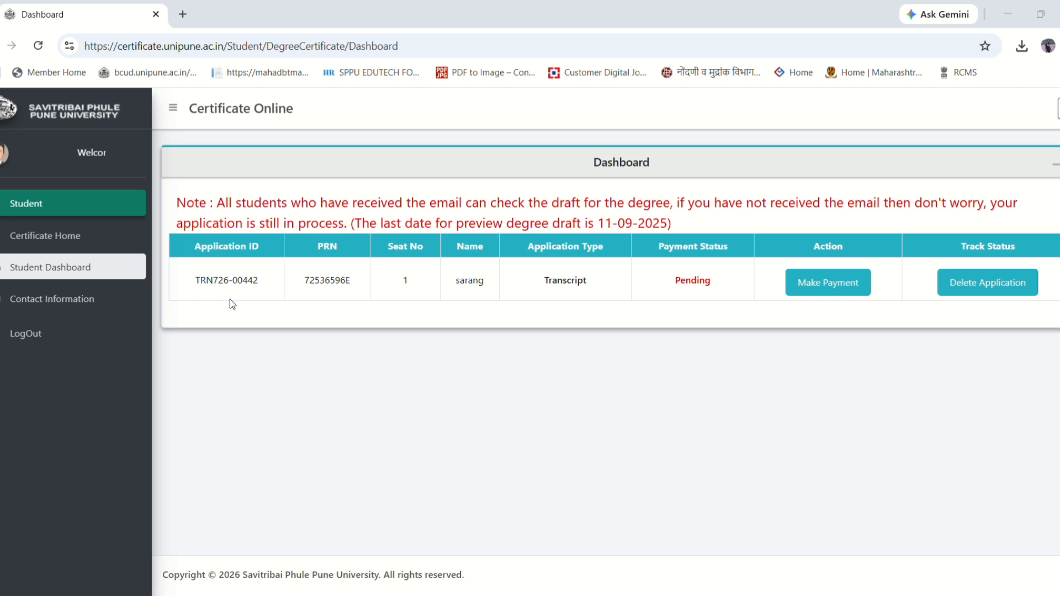
{"action": "double_click", "coordinate": [433, 318]}
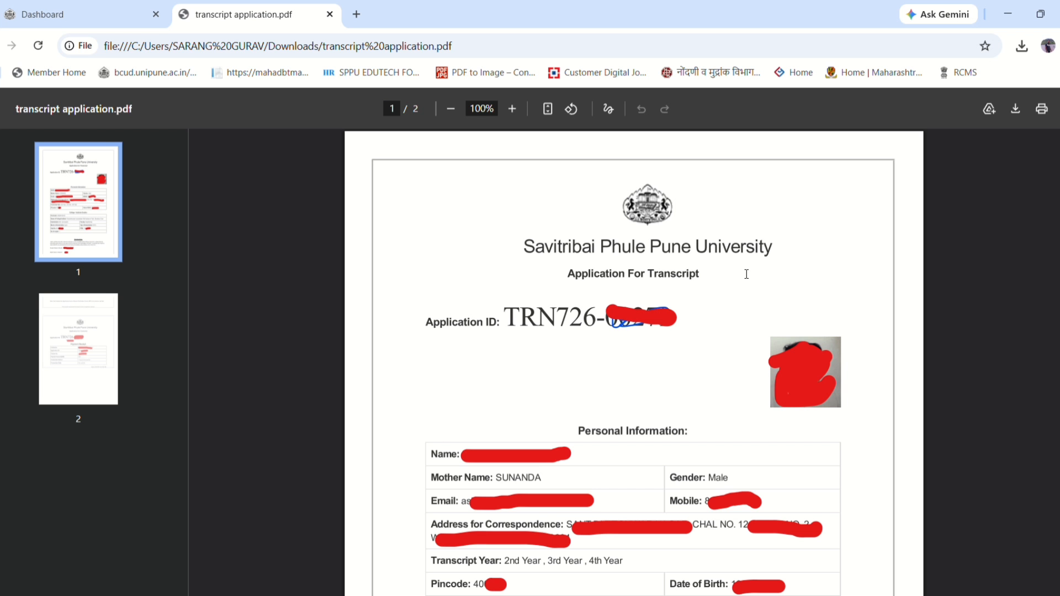
- Read page 1 of transcript application.pdf, noting the transcript year details
{"action": "scroll", "coordinate": [628, 282], "scroll_direction": "down", "scroll_amount": 1}
{"action": "scroll", "coordinate": [627, 282], "scroll_direction": "down", "scroll_amount": 2}
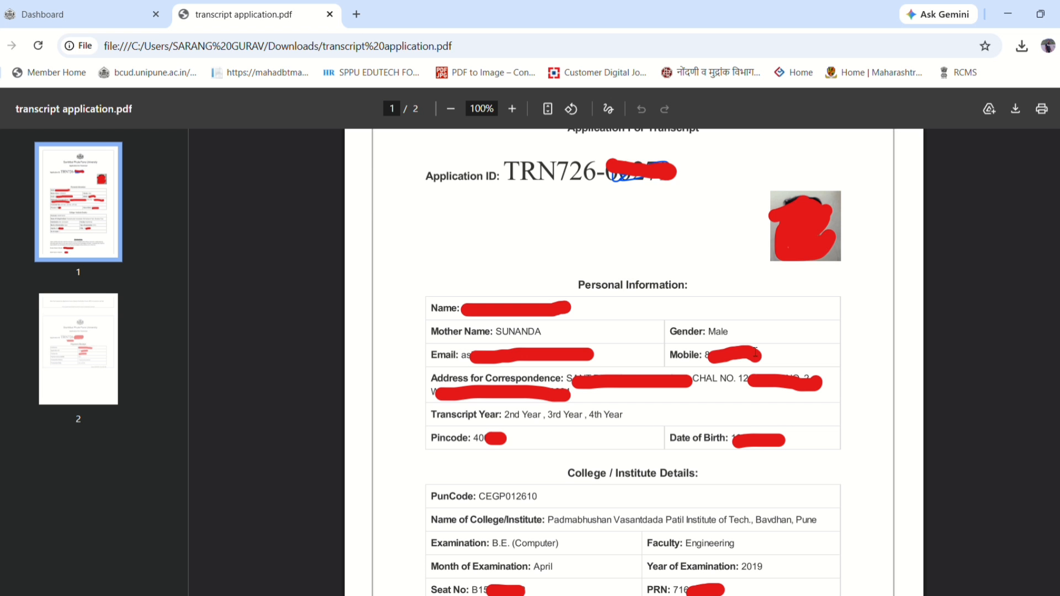
{"action": "scroll", "coordinate": [792, 406], "scroll_direction": "down", "scroll_amount": 2}
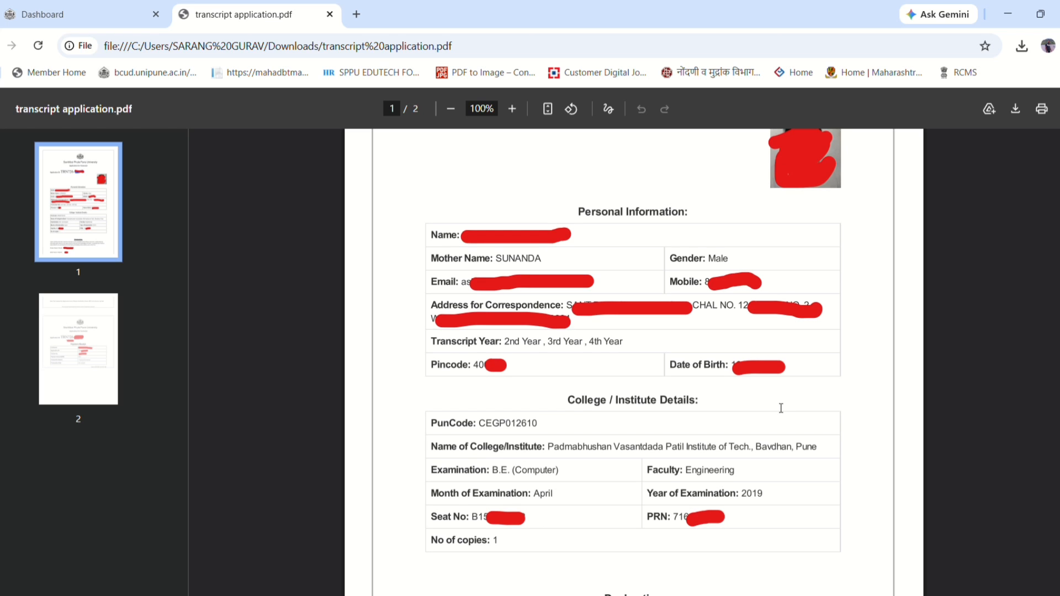
{"action": "left_click_drag", "start_coordinate": [474, 344], "coordinate": [596, 346]}
{"action": "left_click_drag", "start_coordinate": [508, 348], "coordinate": [607, 349]}
{"action": "left_click", "coordinate": [598, 352]}
- Read the payment receipt on page 2, return to the top, and open transcript.pdf
{"action": "scroll", "coordinate": [799, 371], "scroll_direction": "down", "scroll_amount": 4}
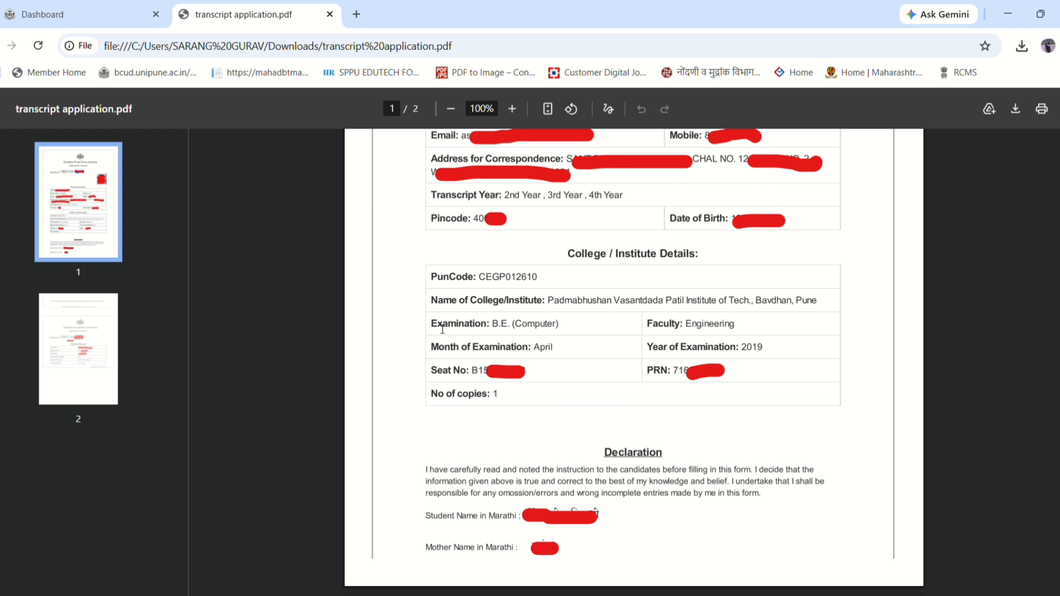
{"action": "scroll", "coordinate": [641, 398], "scroll_direction": "down", "scroll_amount": 4}
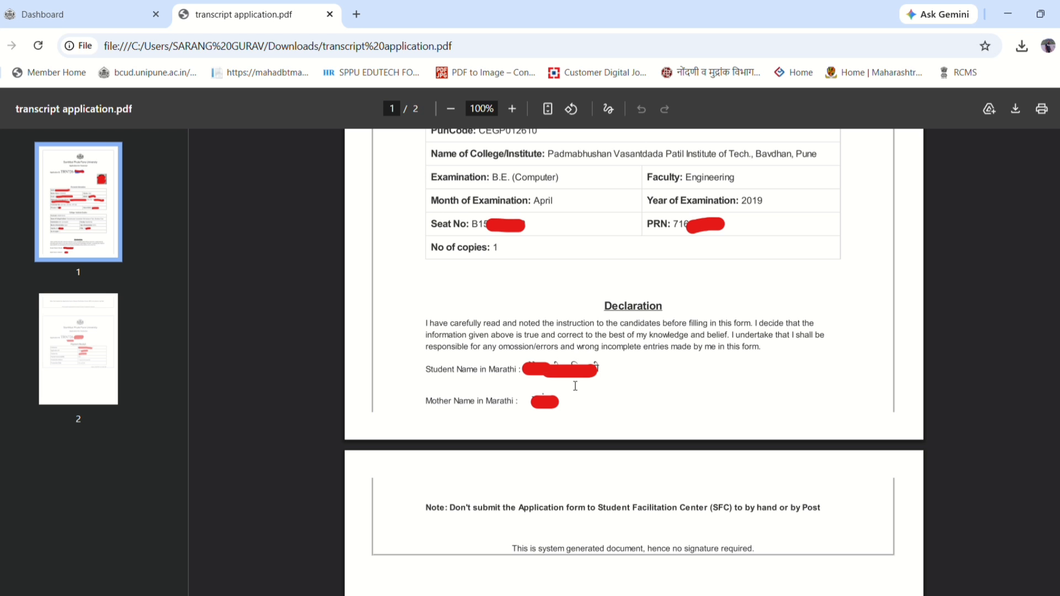
{"action": "scroll", "coordinate": [627, 436], "scroll_direction": "down", "scroll_amount": 5}
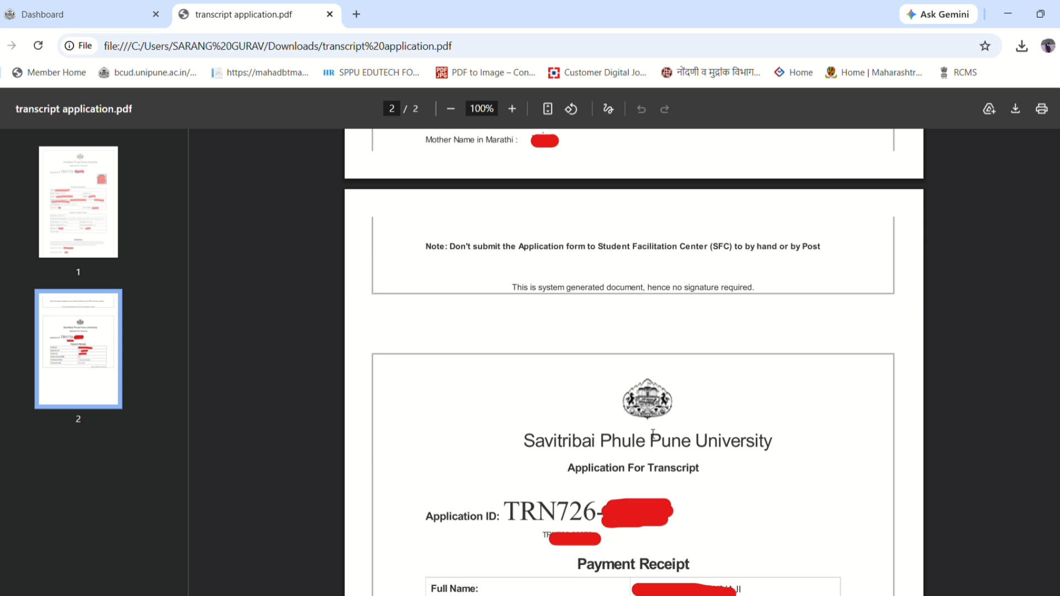
{"action": "scroll", "coordinate": [653, 433], "scroll_direction": "down", "scroll_amount": 3}
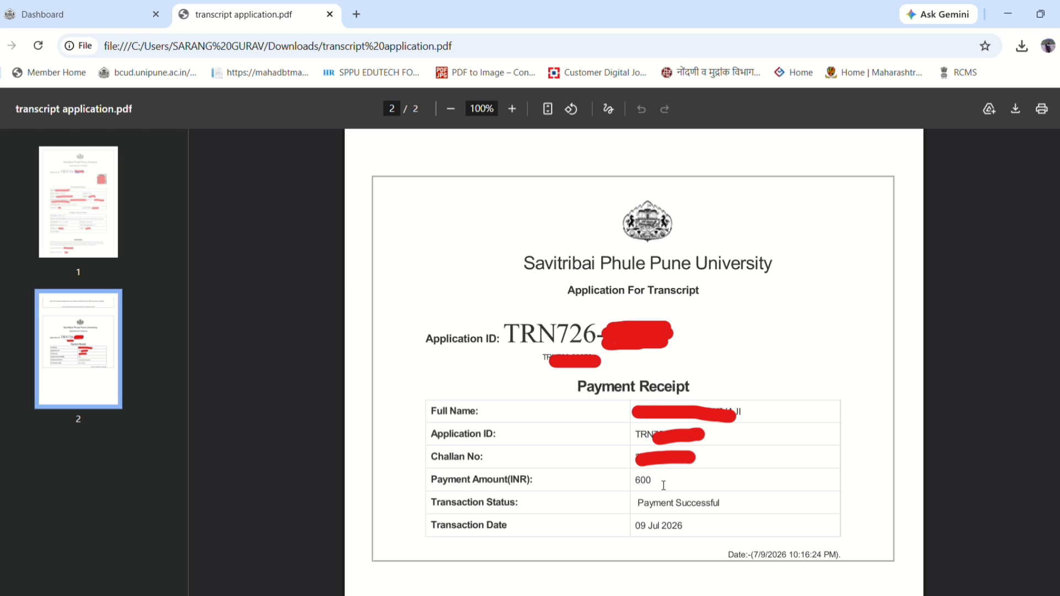
{"action": "scroll", "coordinate": [610, 437], "scroll_direction": "down", "scroll_amount": 4}
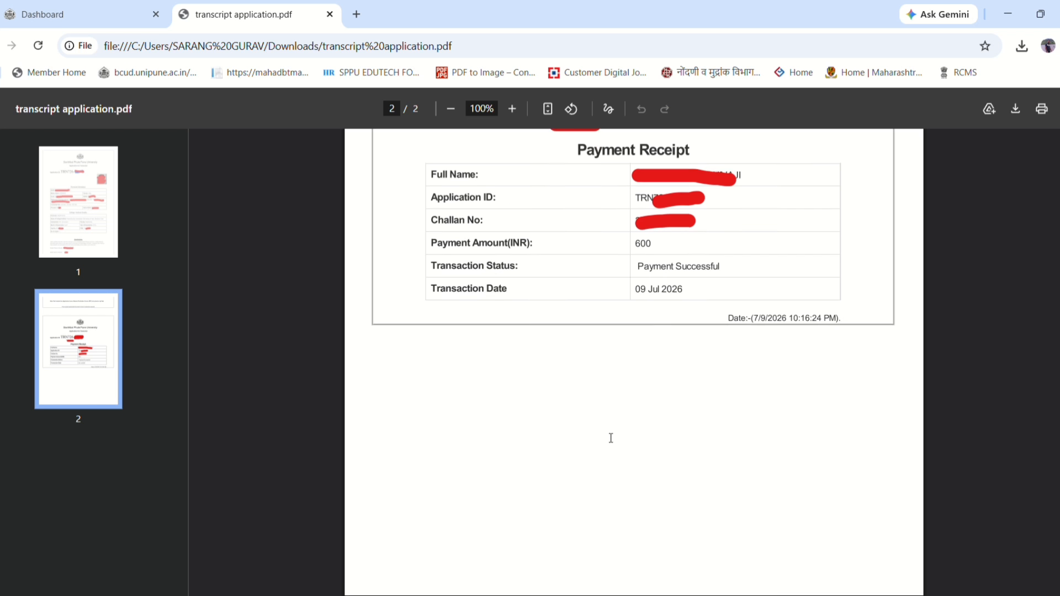
{"action": "scroll", "coordinate": [610, 437], "scroll_direction": "up", "scroll_amount": 6}
{"action": "scroll", "coordinate": [610, 437], "scroll_direction": "up", "scroll_amount": 10}
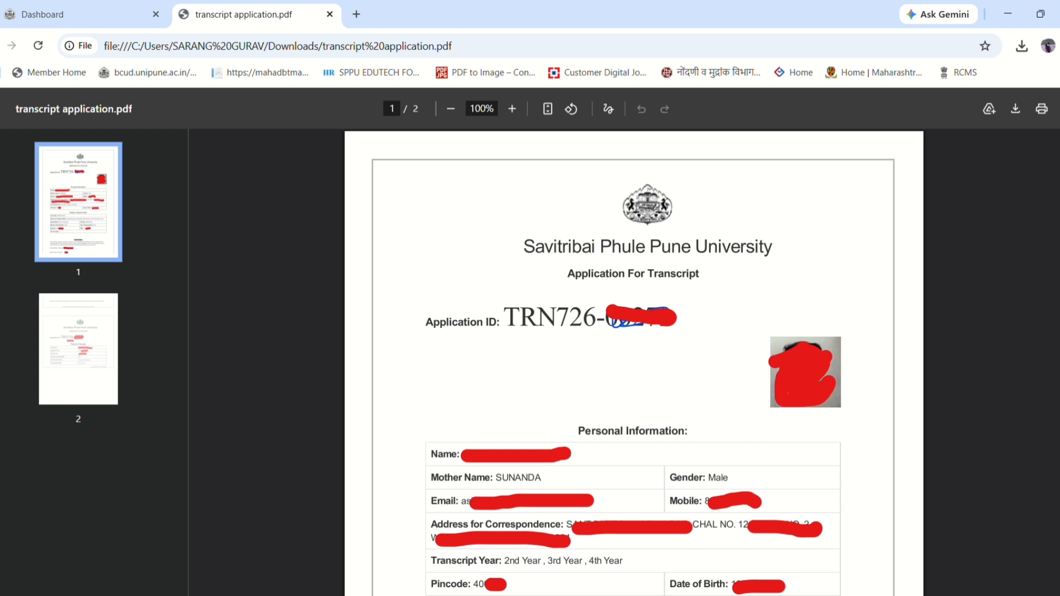
{"action": "left_click", "coordinate": [248, 595]}
{"action": "double_click", "coordinate": [438, 250]}
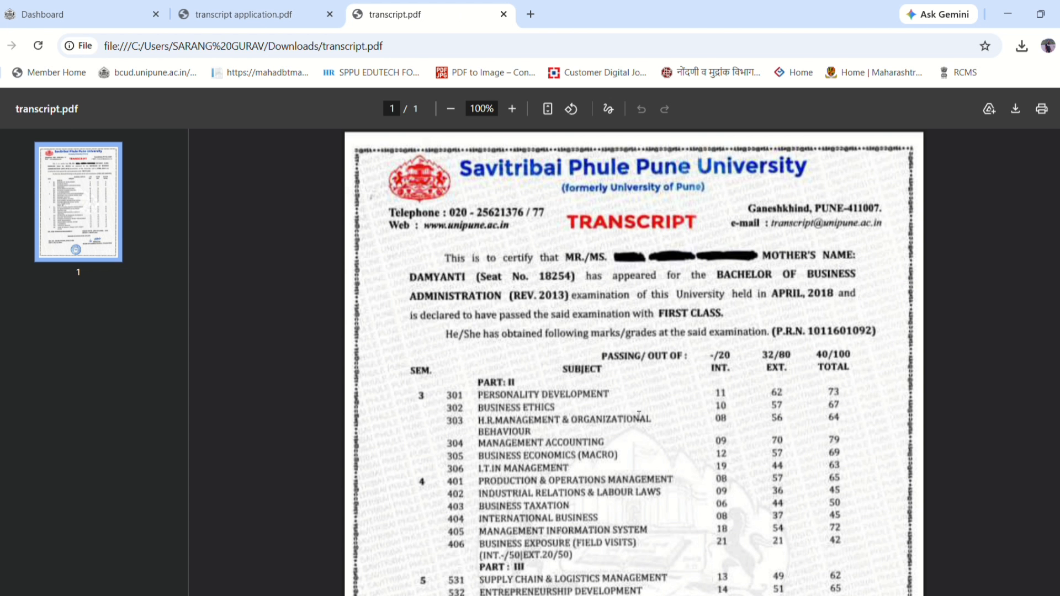
- Look over transcript.pdf, then close both the transcript.pdf and transcript application.pdf tabs
{"action": "scroll", "coordinate": [639, 416], "scroll_direction": "down", "scroll_amount": 6}
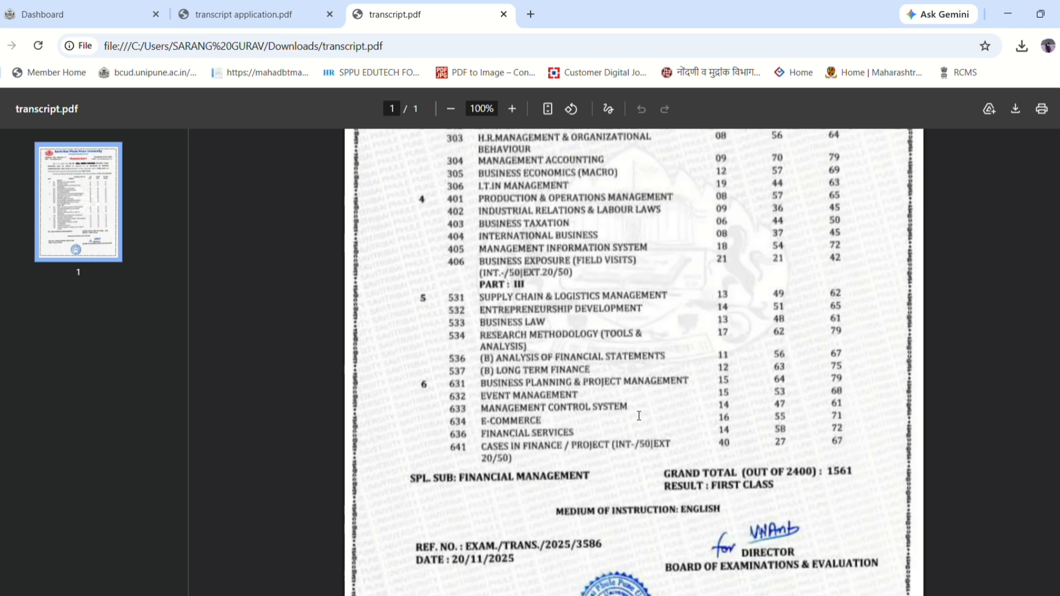
{"action": "scroll", "coordinate": [639, 415], "scroll_direction": "up", "scroll_amount": 3}
{"action": "scroll", "coordinate": [638, 415], "scroll_direction": "up", "scroll_amount": 3}
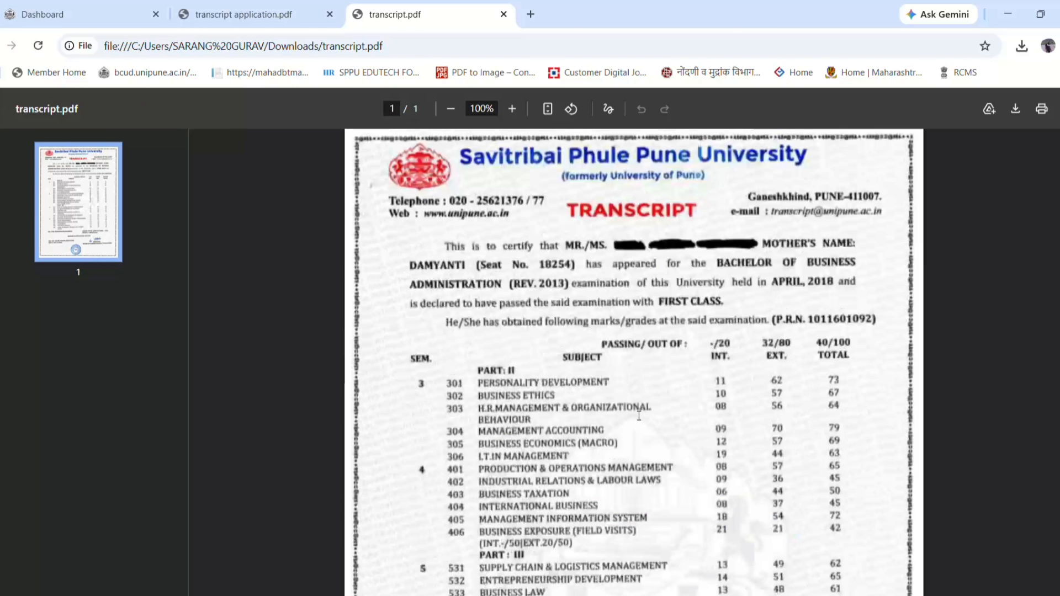
{"action": "scroll", "coordinate": [754, 381], "scroll_direction": "down", "scroll_amount": 6}
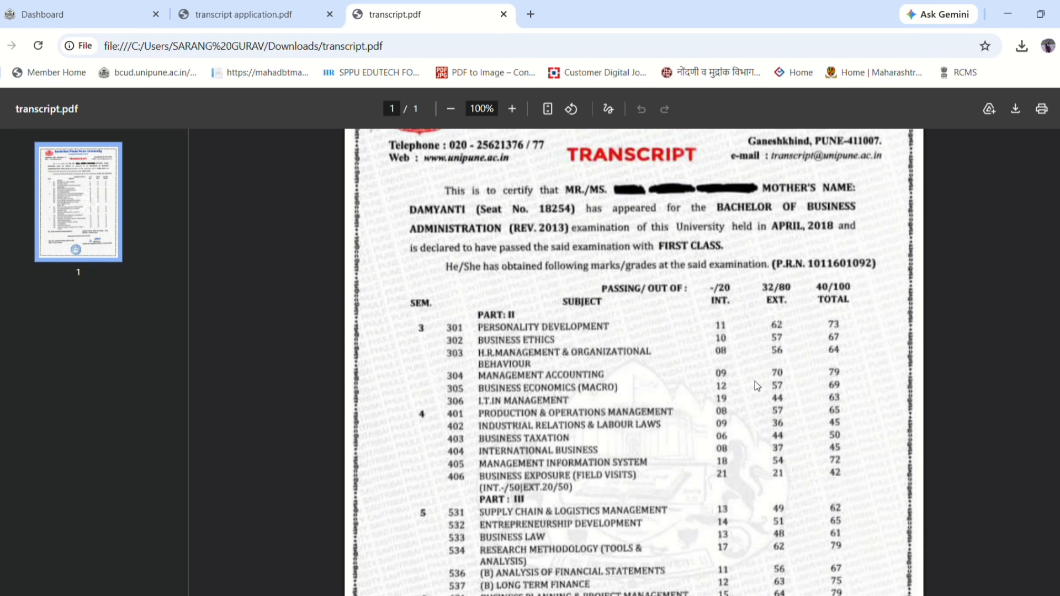
{"action": "scroll", "coordinate": [755, 386], "scroll_direction": "up", "scroll_amount": 4}
{"action": "scroll", "coordinate": [755, 386], "scroll_direction": "up", "scroll_amount": 3}
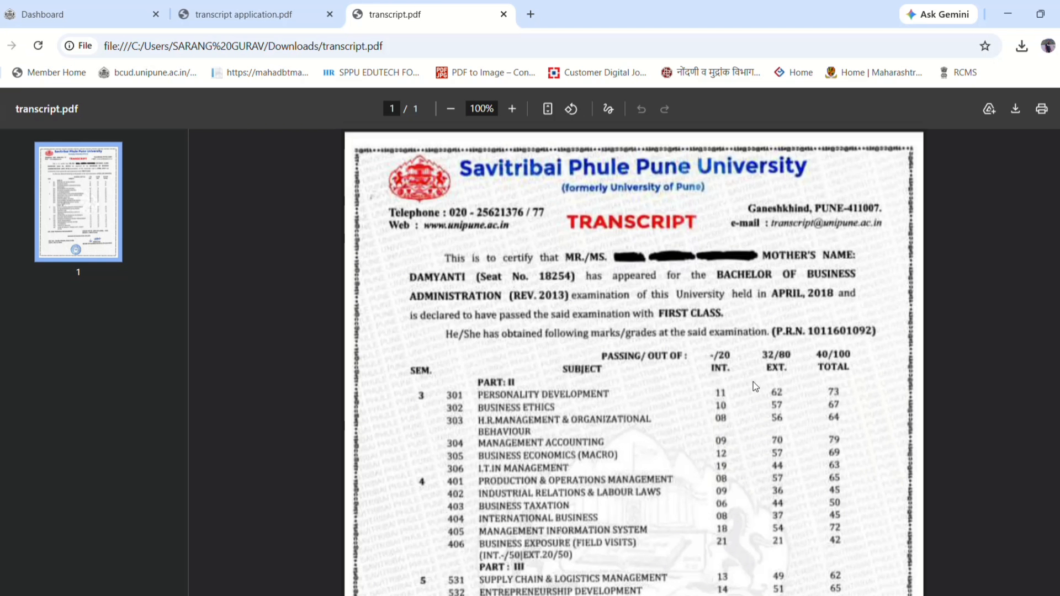
{"action": "left_click", "coordinate": [503, 14]}
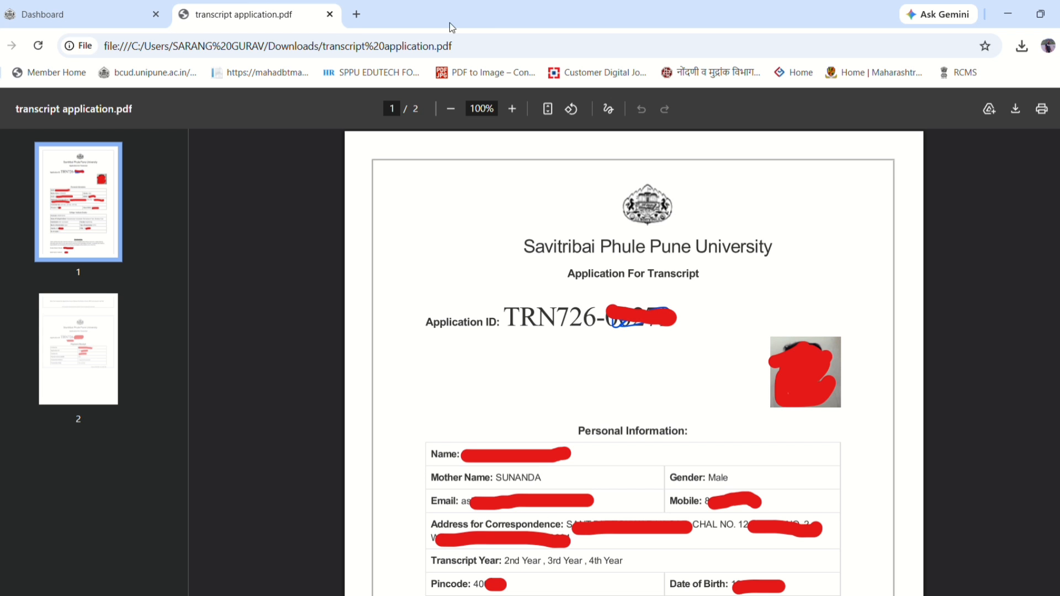
{"action": "left_click", "coordinate": [329, 14]}
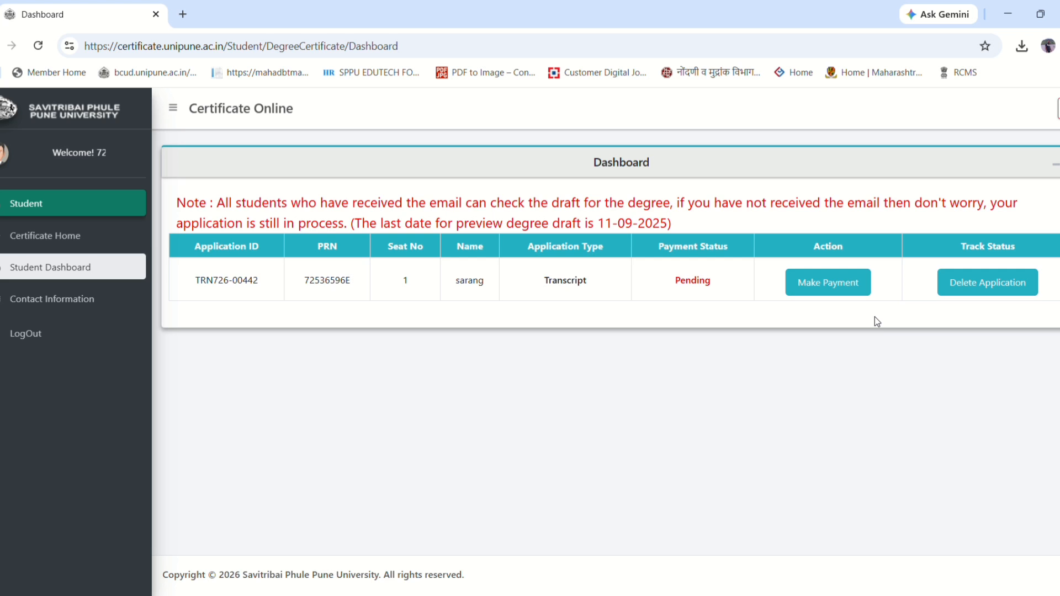